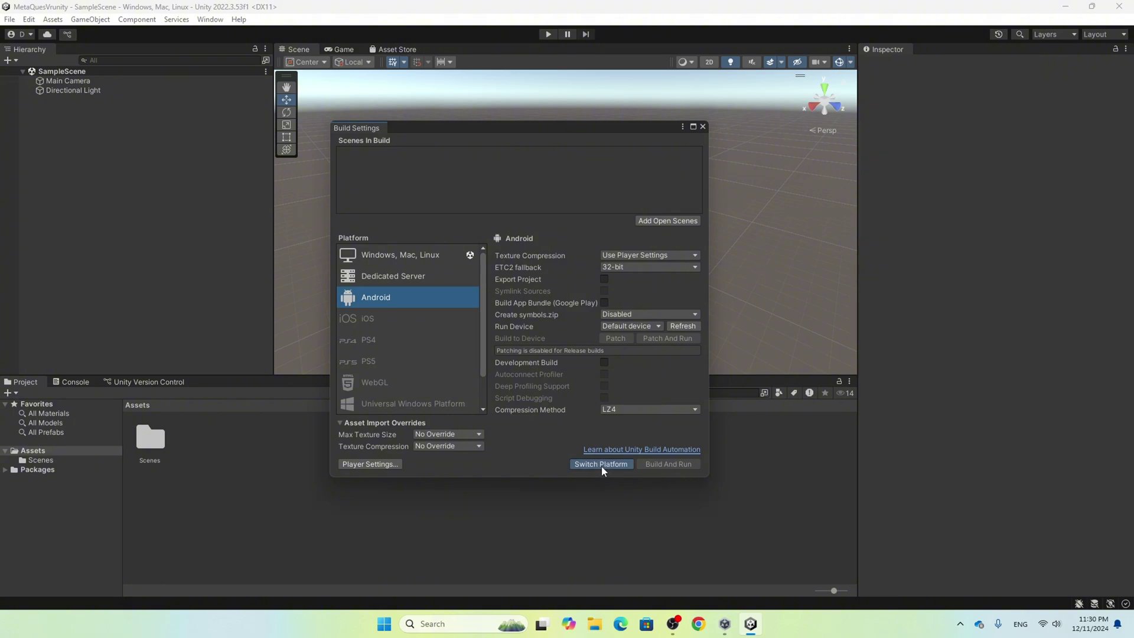
- Switch the build platform to Android and close the build settings
{"action": "left_click", "coordinate": [601, 464]}
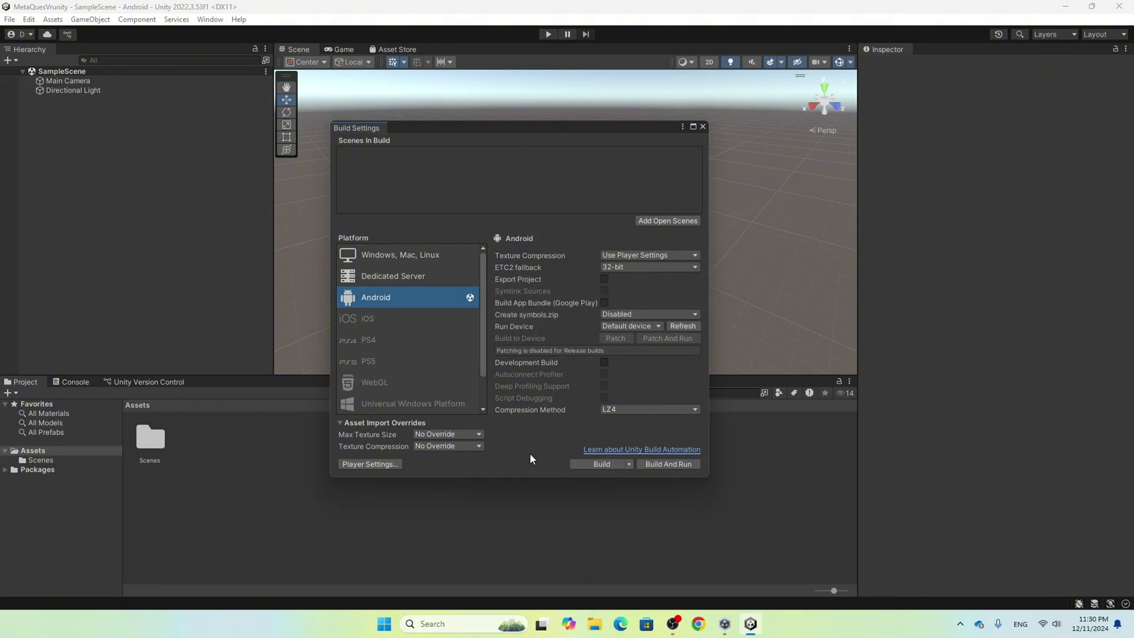
{"action": "left_click", "coordinate": [703, 127]}
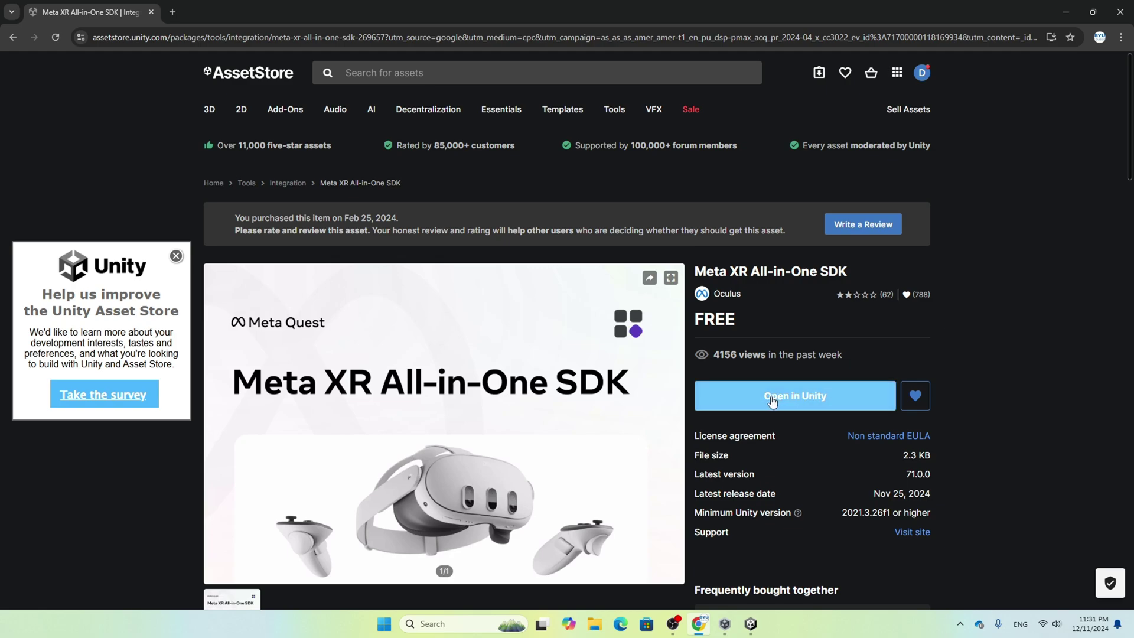
- Open the Meta XR All-in-One SDK from its Asset Store page in the Unity Editor and install the package
{"action": "left_click", "coordinate": [809, 402]}
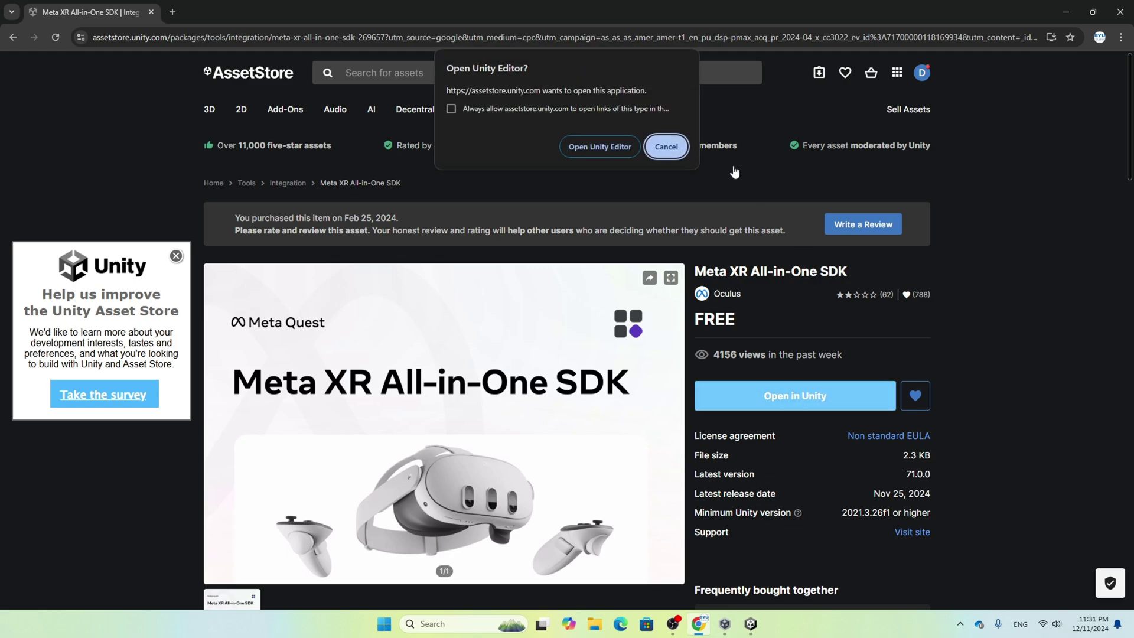
{"action": "left_click", "coordinate": [596, 147]}
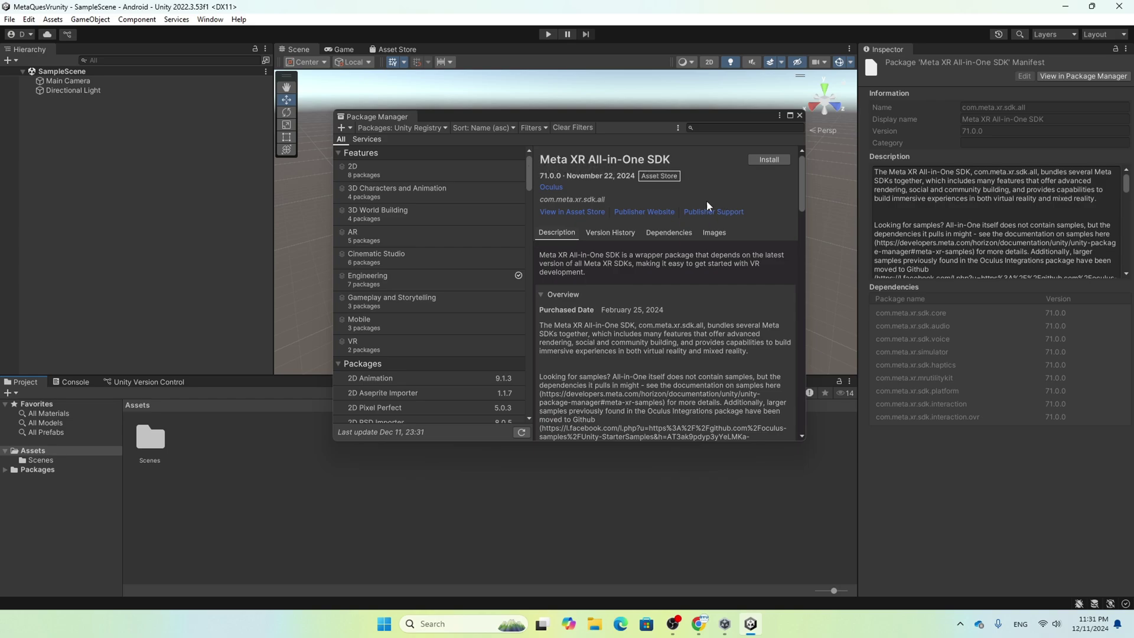
{"action": "left_click", "coordinate": [770, 160]}
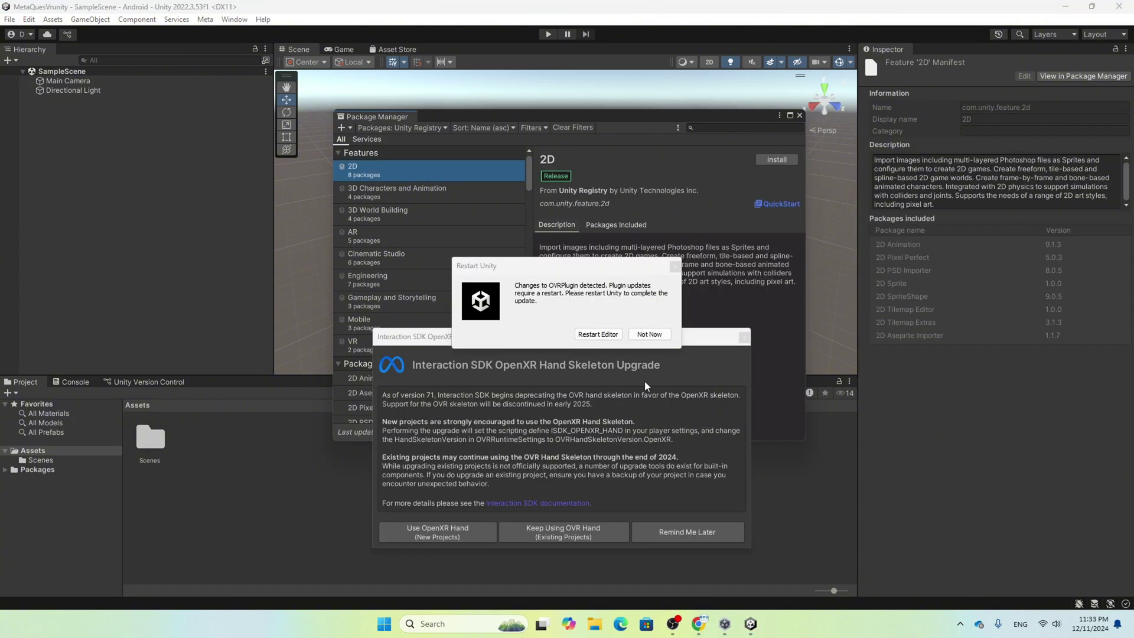
- Restart the editor for the OVRPlugin update and choose the OpenXR hand skeleton meant for new projects
{"action": "left_click", "coordinate": [598, 339]}
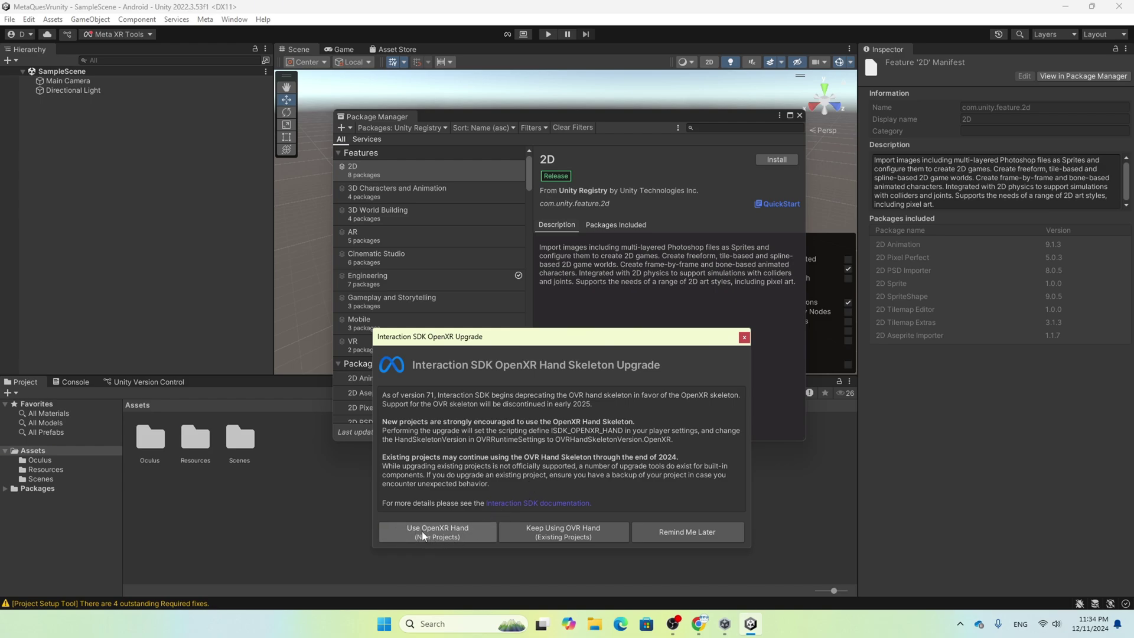
{"action": "left_click", "coordinate": [473, 530]}
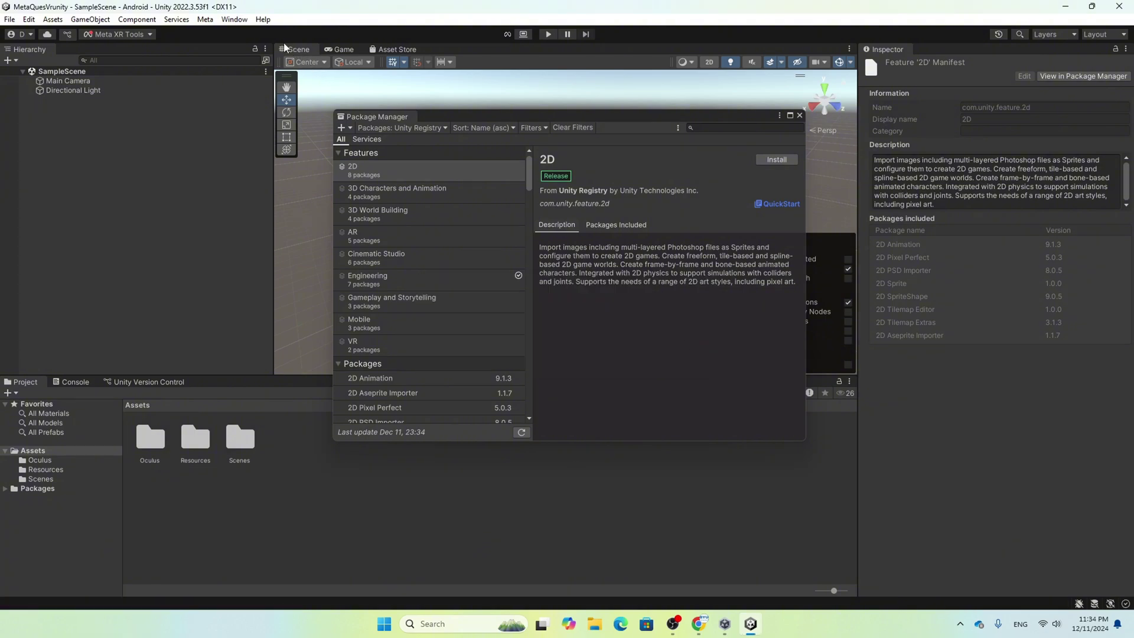
{"action": "left_click", "coordinate": [204, 19]}
{"action": "mouse_move", "coordinate": [219, 47]}
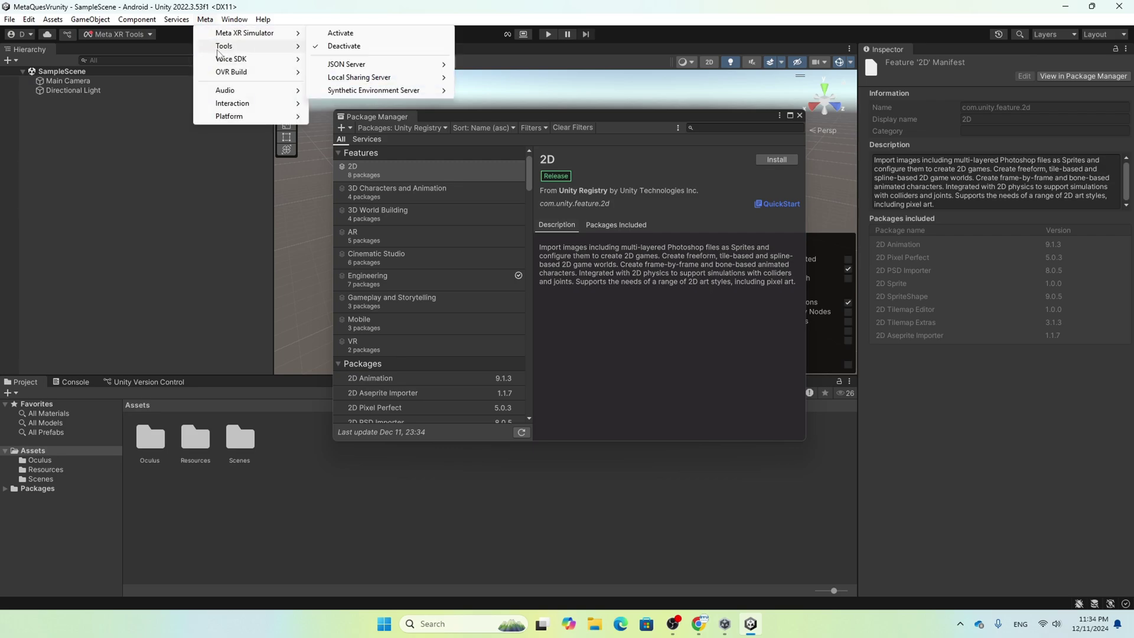
{"action": "left_click", "coordinate": [130, 184]}
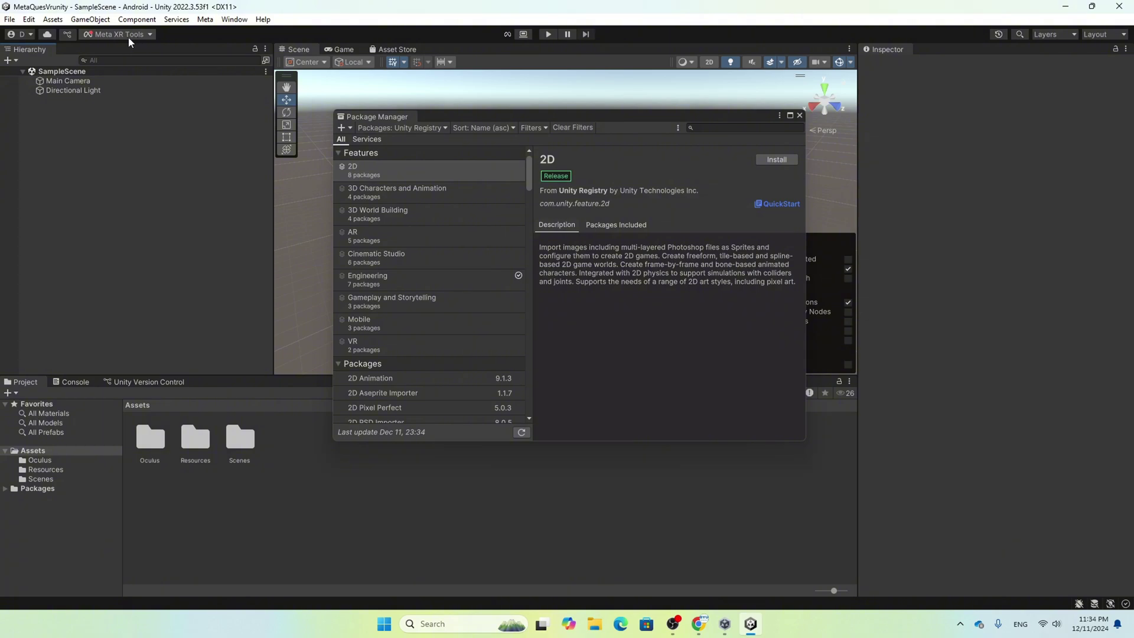
- Open the Meta XR Project Setup Tool, fix all outstanding Android issues and apply all recommended items
{"action": "left_click", "coordinate": [131, 37]}
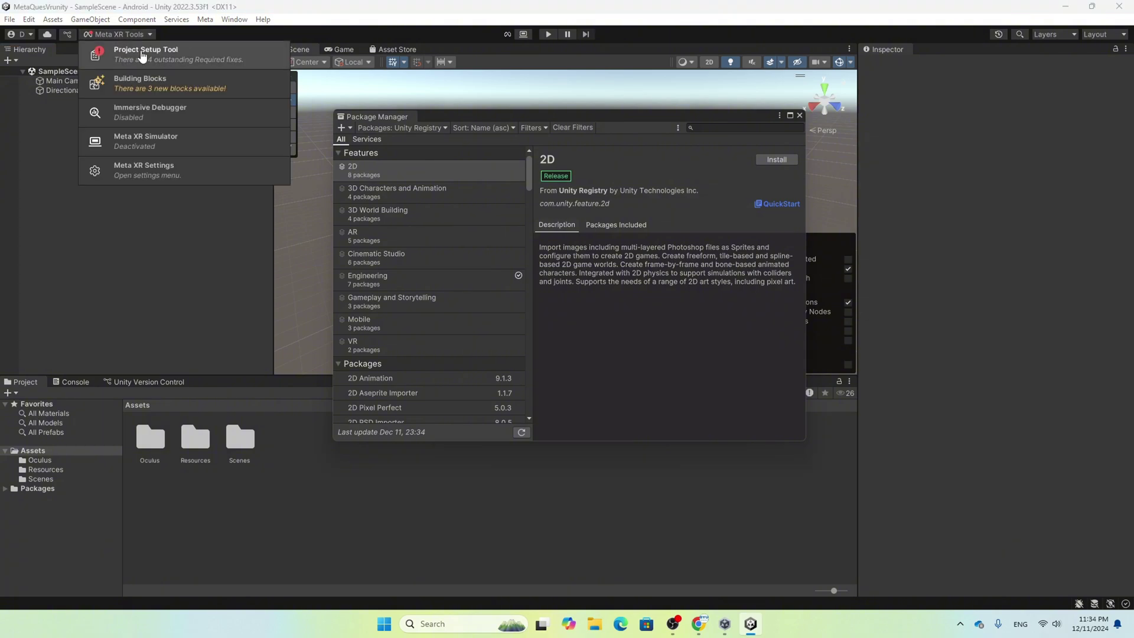
{"action": "left_click", "coordinate": [176, 57]}
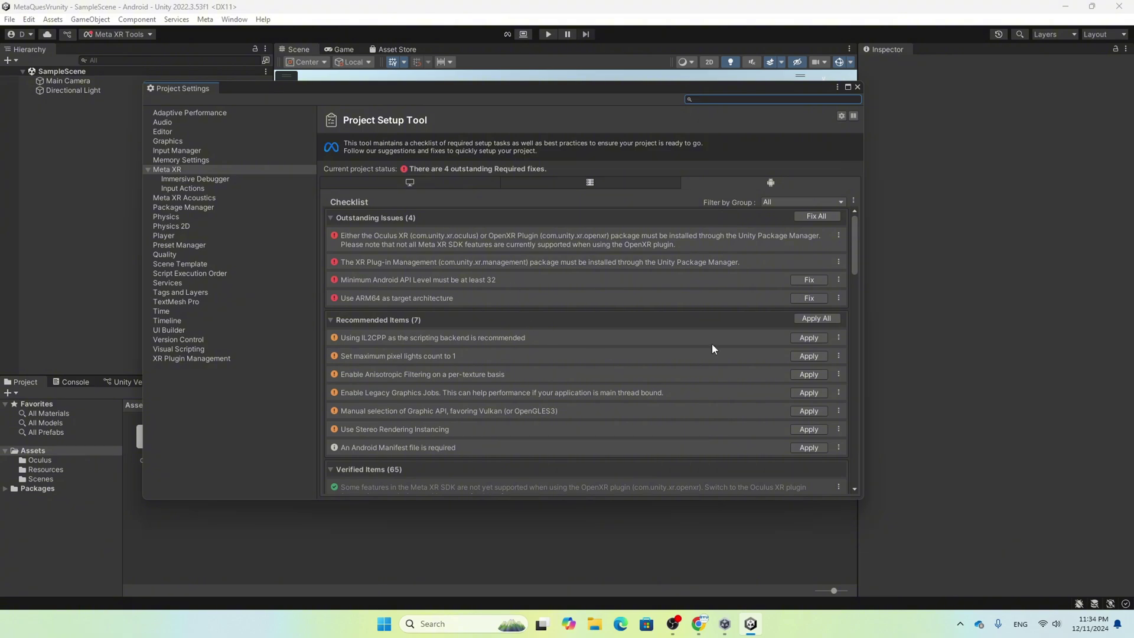
{"action": "left_click", "coordinate": [816, 216]}
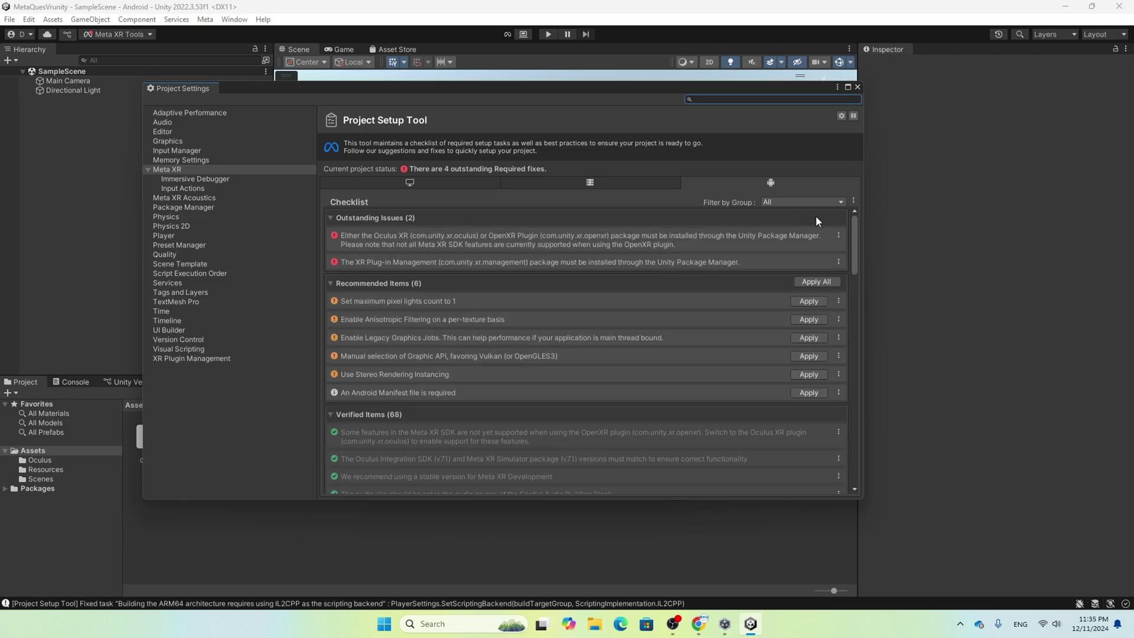
{"action": "left_click", "coordinate": [815, 282]}
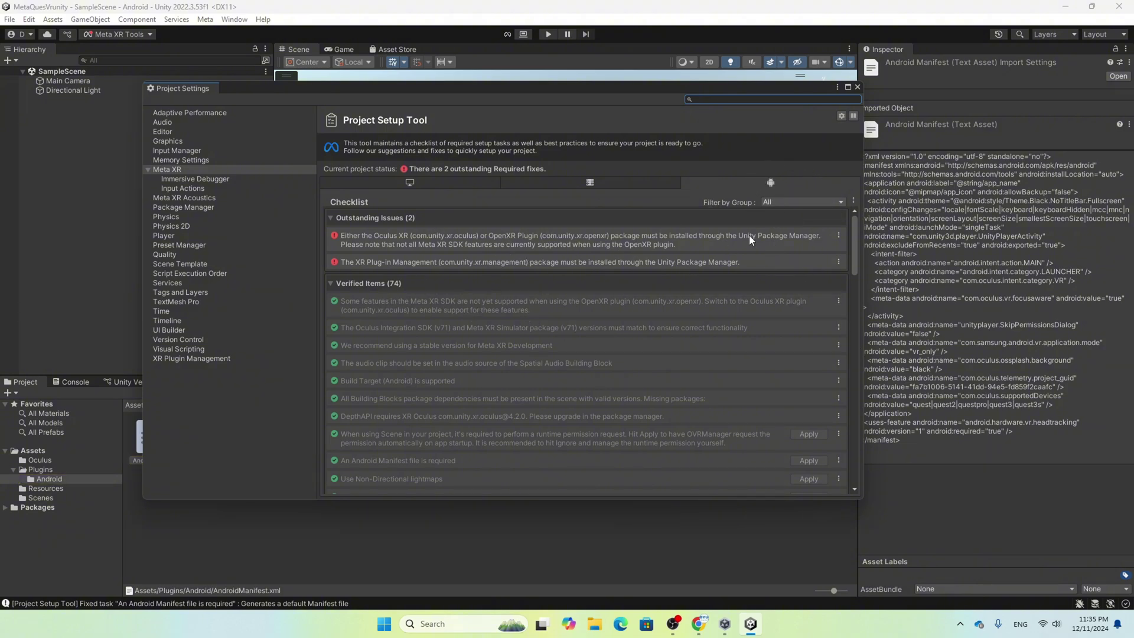
- Fix all outstanding issues in the Standalone checklist, and close the project settings and the Package Manager
{"action": "left_click", "coordinate": [412, 180]}
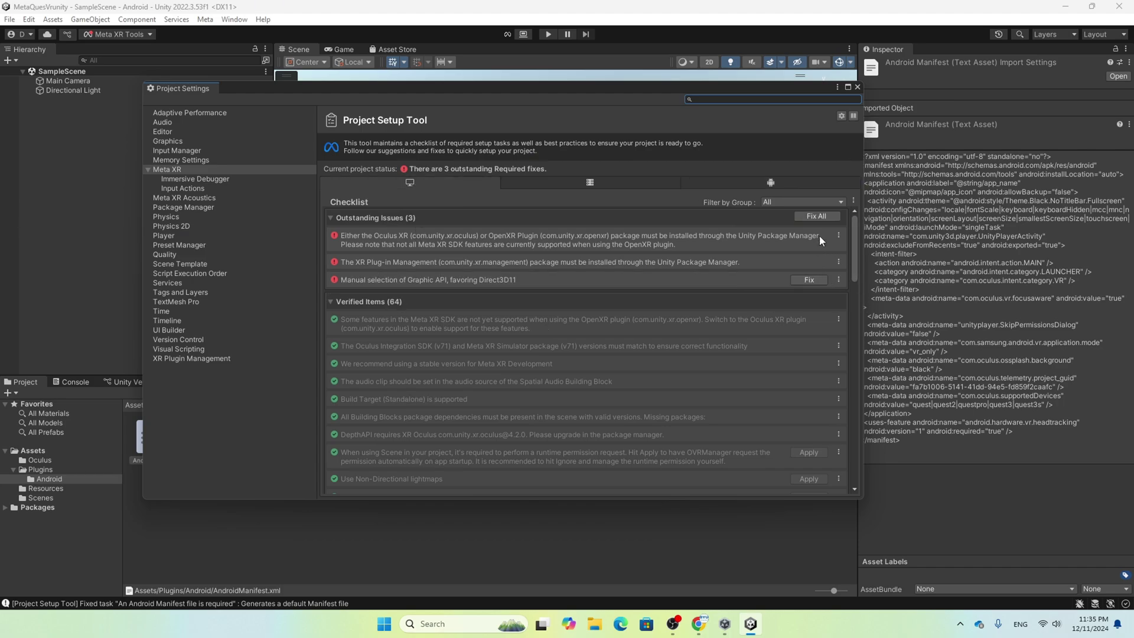
{"action": "left_click", "coordinate": [811, 218]}
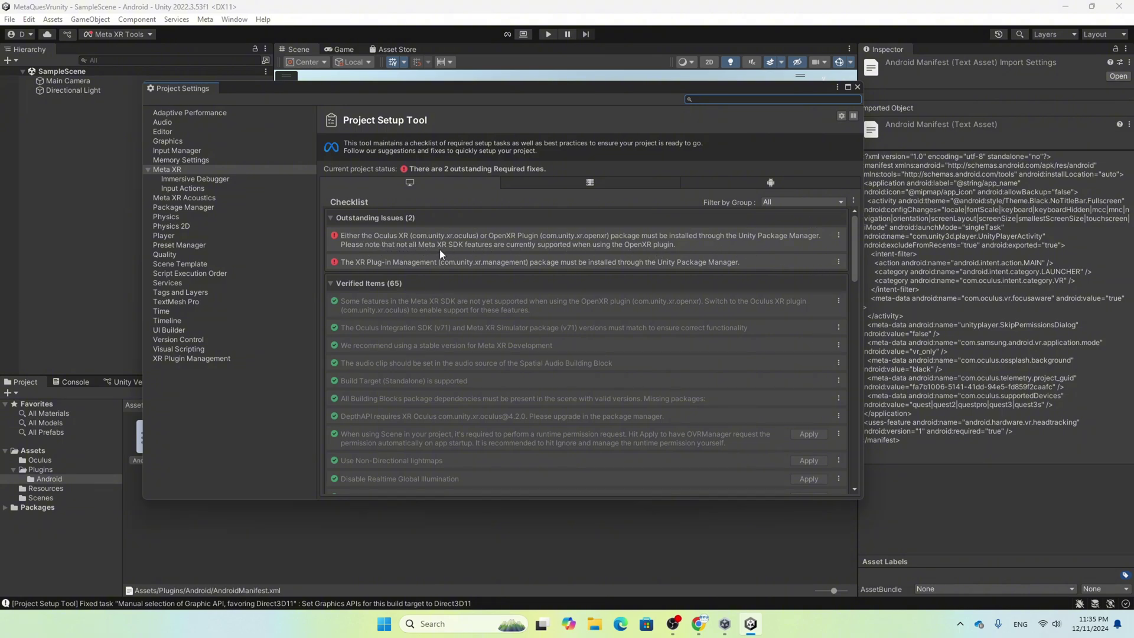
{"action": "left_click", "coordinate": [857, 88]}
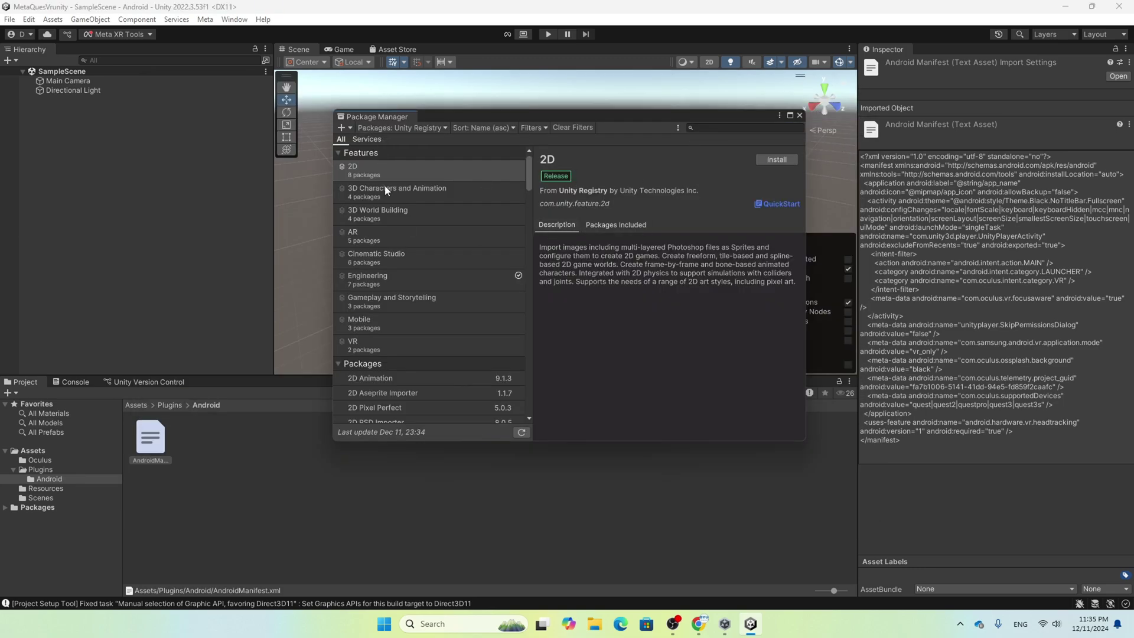
{"action": "left_click", "coordinate": [799, 115]}
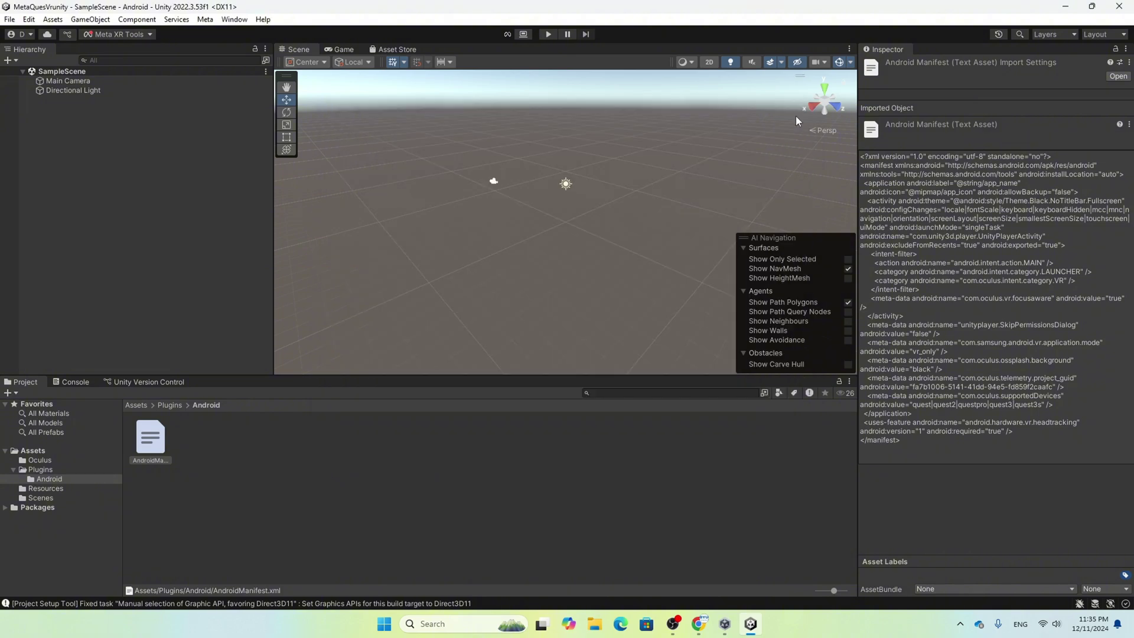
- Search the Unity Registry packages for "oculus", install the Oculus XR Plugin 4.4.0, and close the Package Manager
{"action": "left_click", "coordinate": [234, 20]}
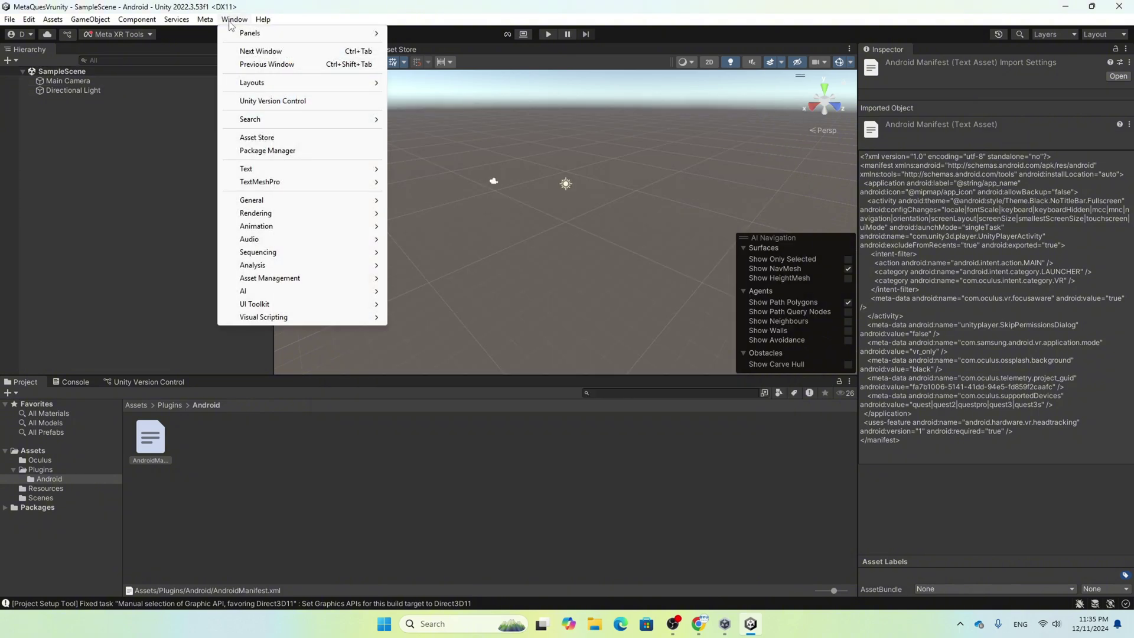
{"action": "left_click", "coordinate": [279, 152]}
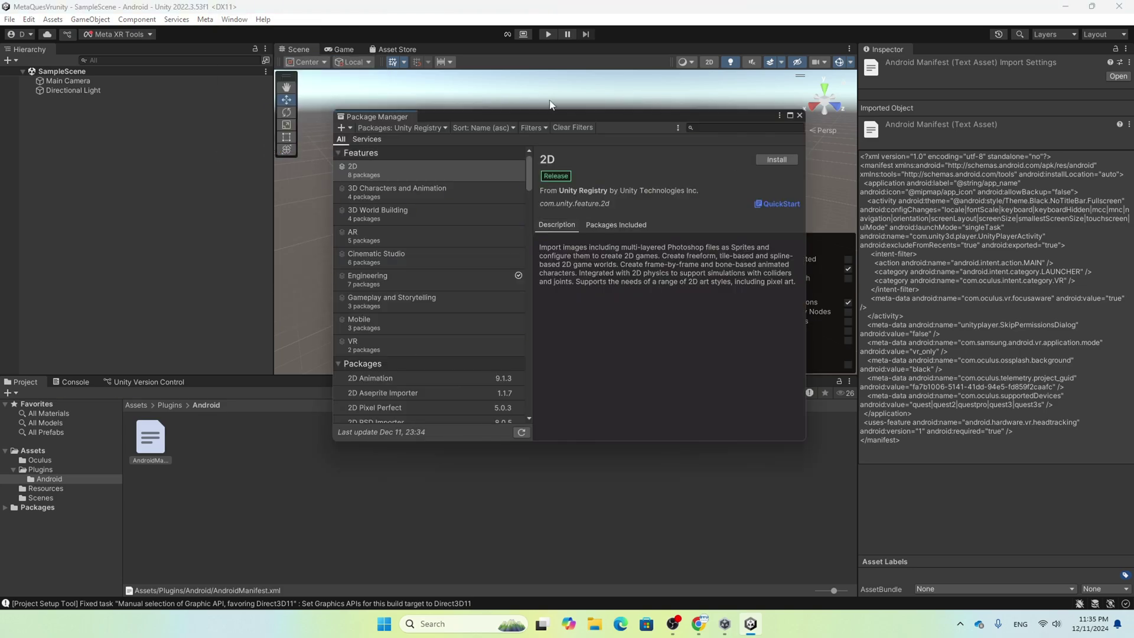
{"action": "left_click", "coordinate": [392, 128]}
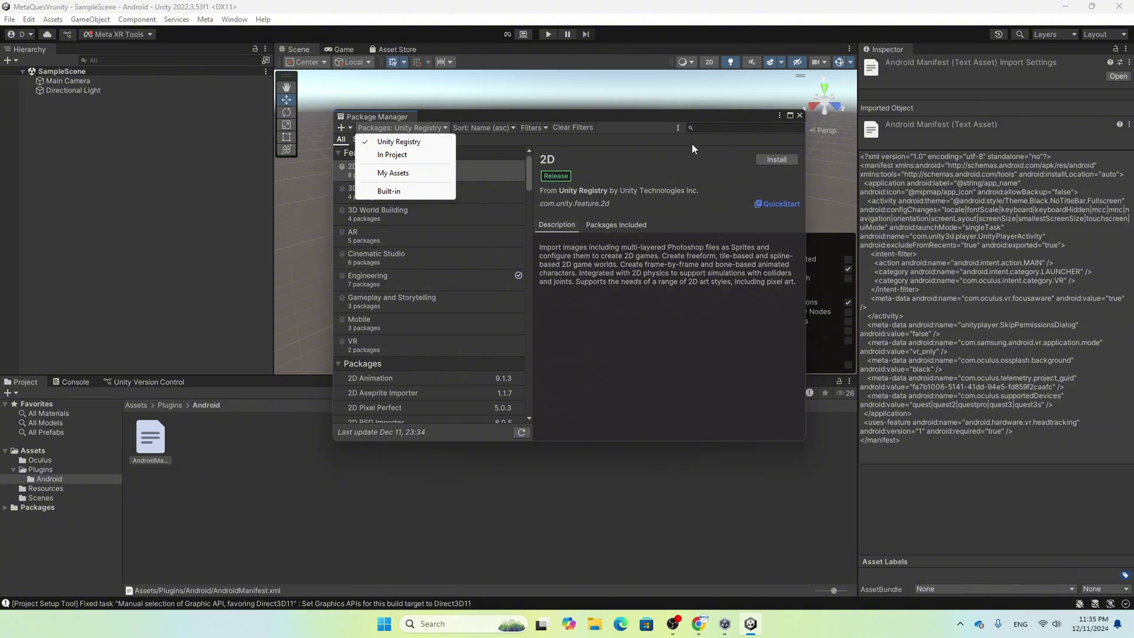
{"action": "left_click", "coordinate": [709, 128]}
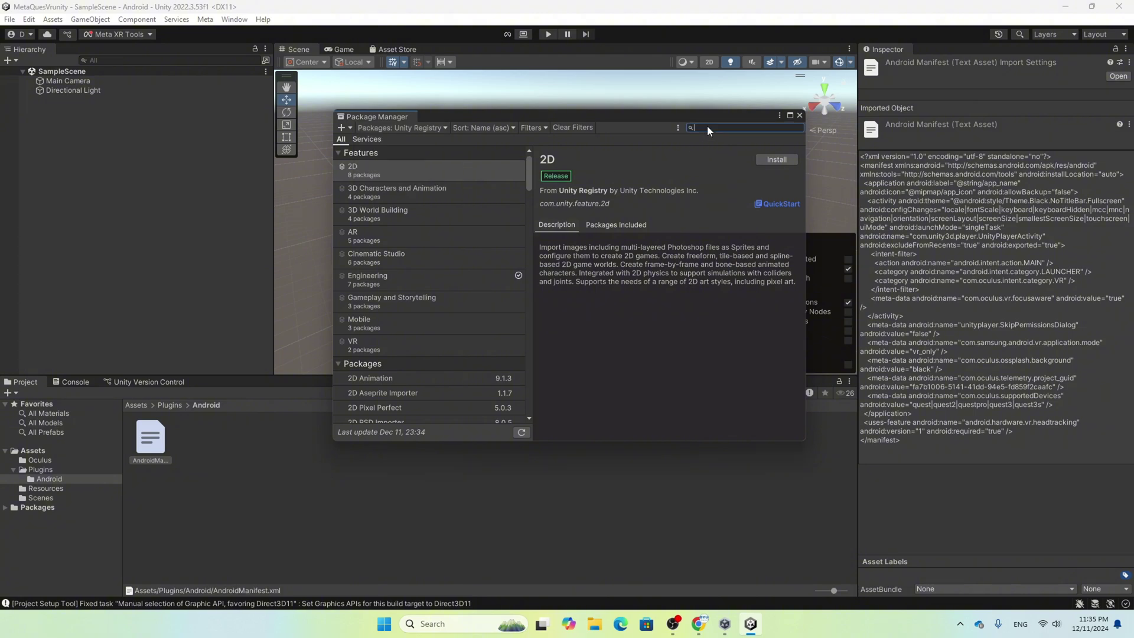
{"action": "type", "text": "ocul"}
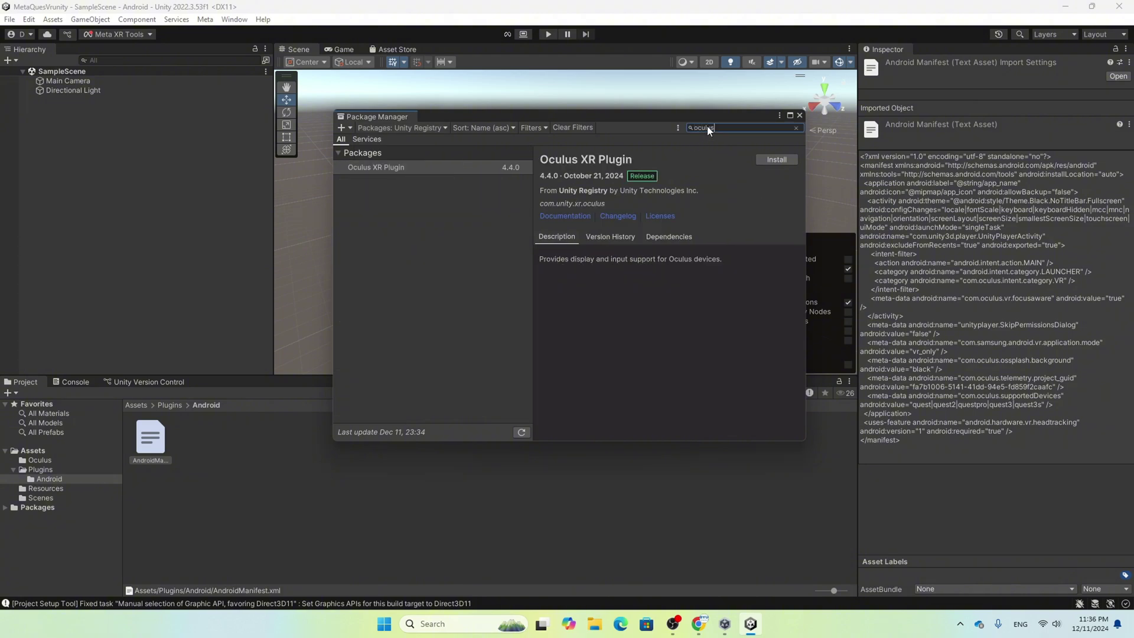
{"action": "type", "text": "us"}
{"action": "left_click", "coordinate": [434, 168]}
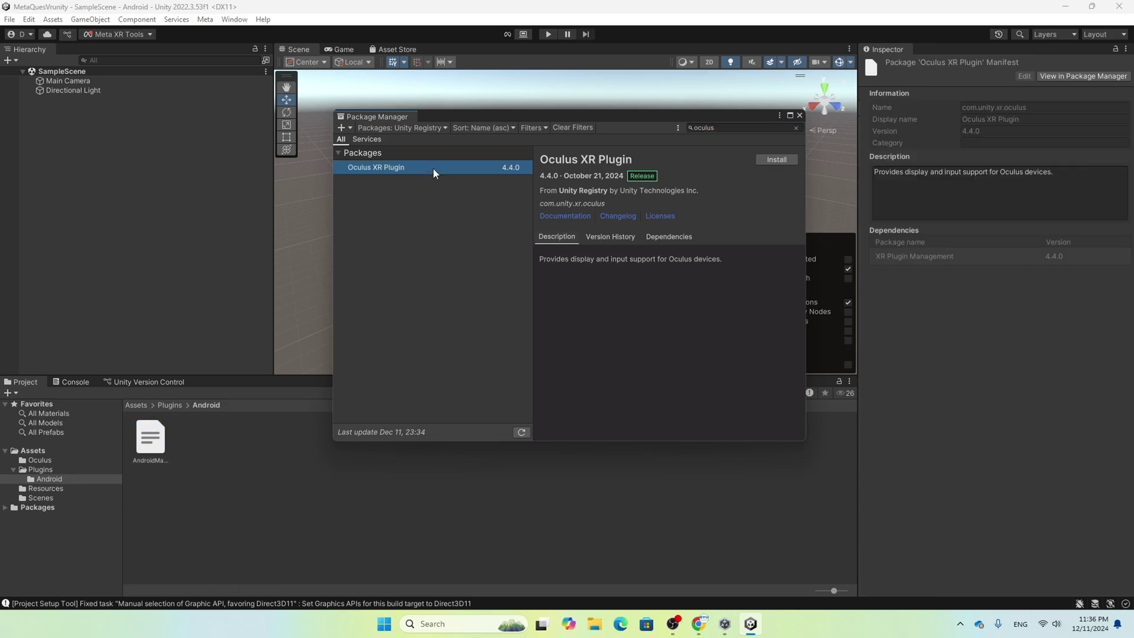
{"action": "left_click", "coordinate": [779, 162]}
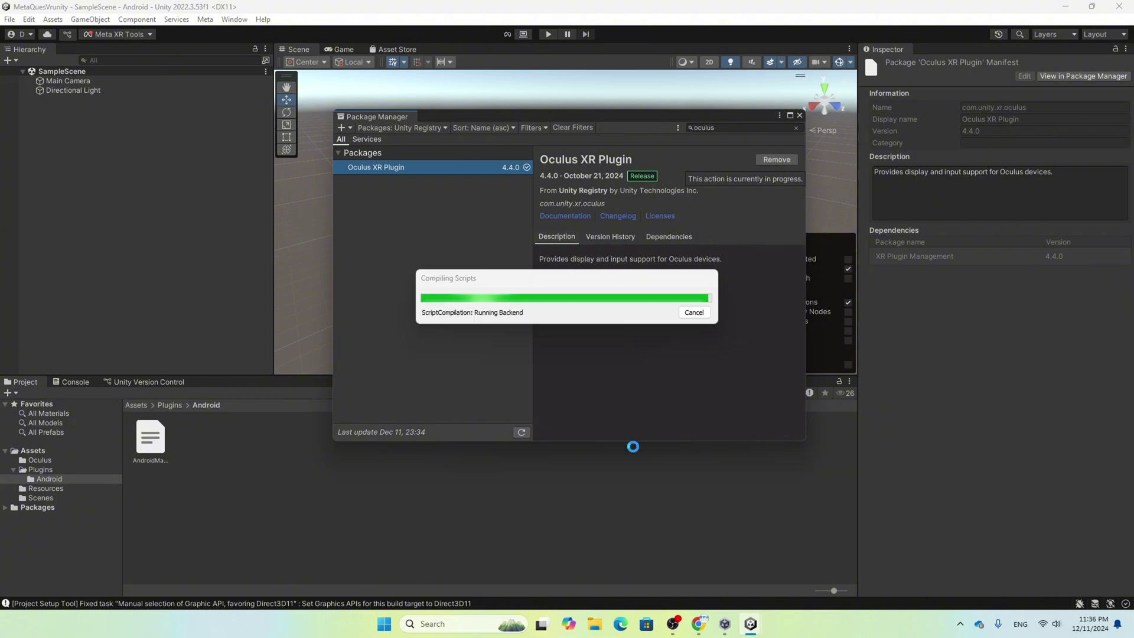
{"action": "left_click", "coordinate": [800, 116]}
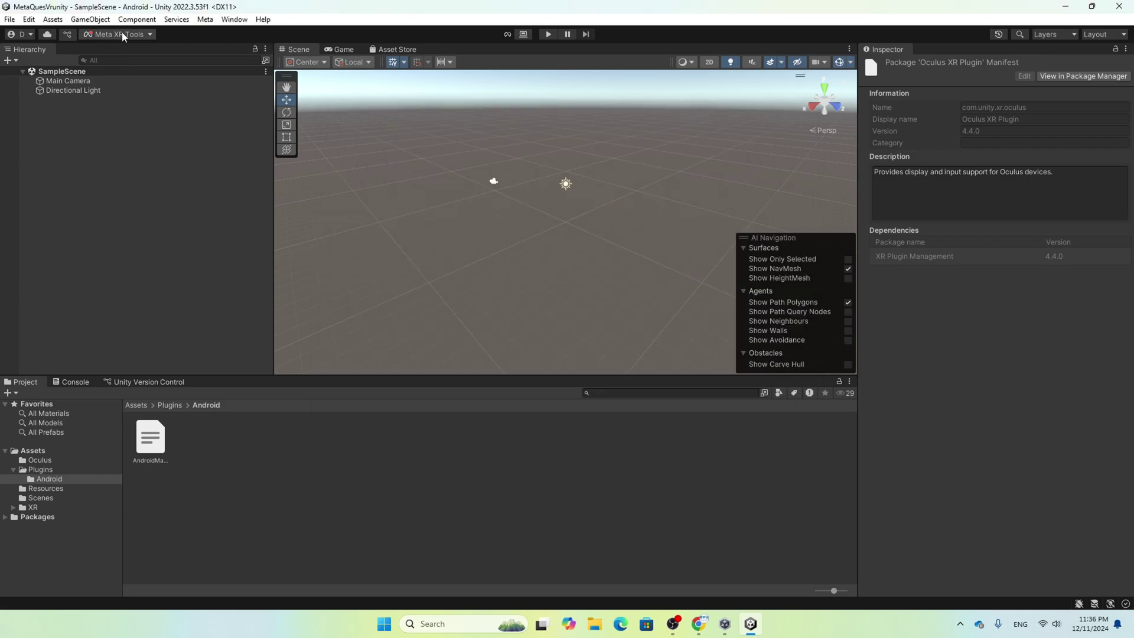
- Reopen the Meta Project Setup Tool and resolve all remaining required and recommended items for Android
{"action": "left_click", "coordinate": [207, 20]}
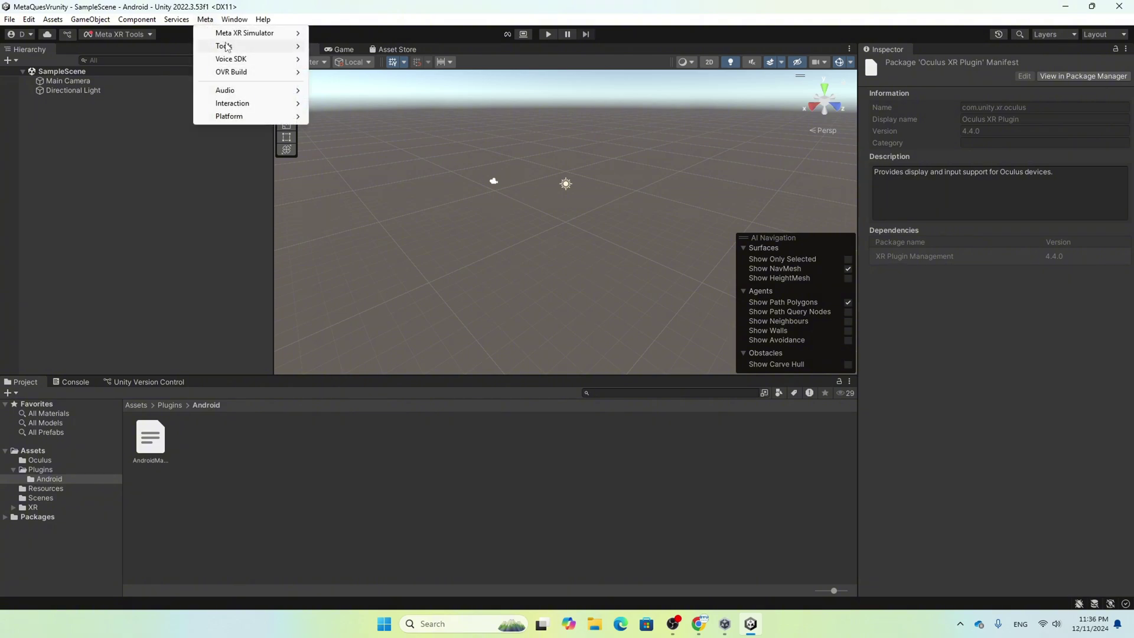
{"action": "mouse_move", "coordinate": [224, 46]}
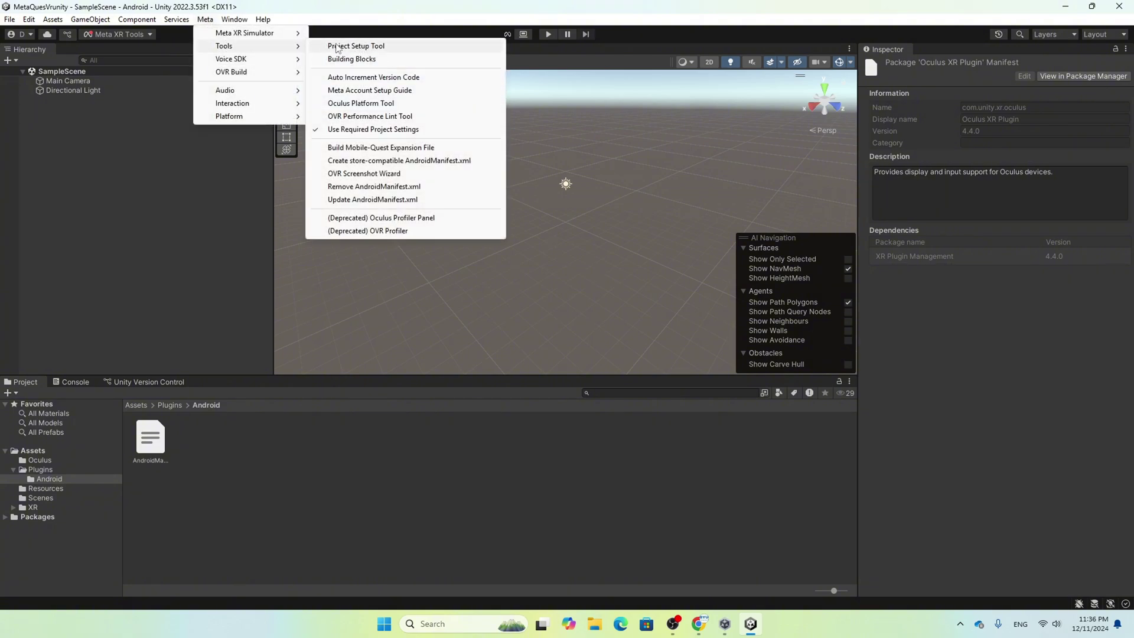
{"action": "left_click", "coordinate": [361, 49]}
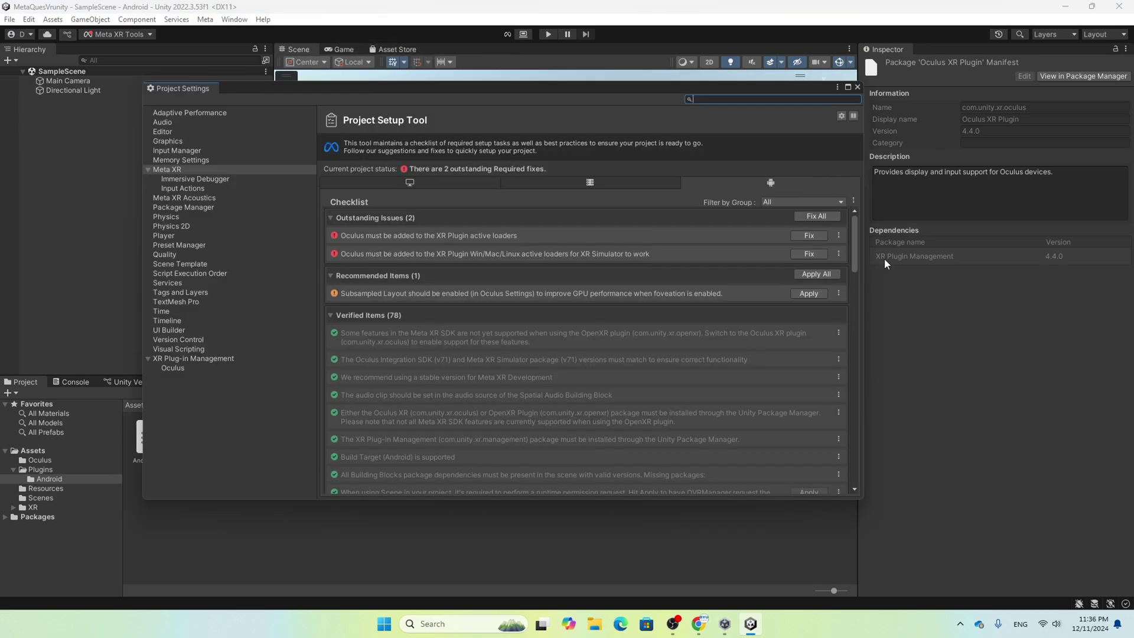
{"action": "left_click", "coordinate": [816, 216]}
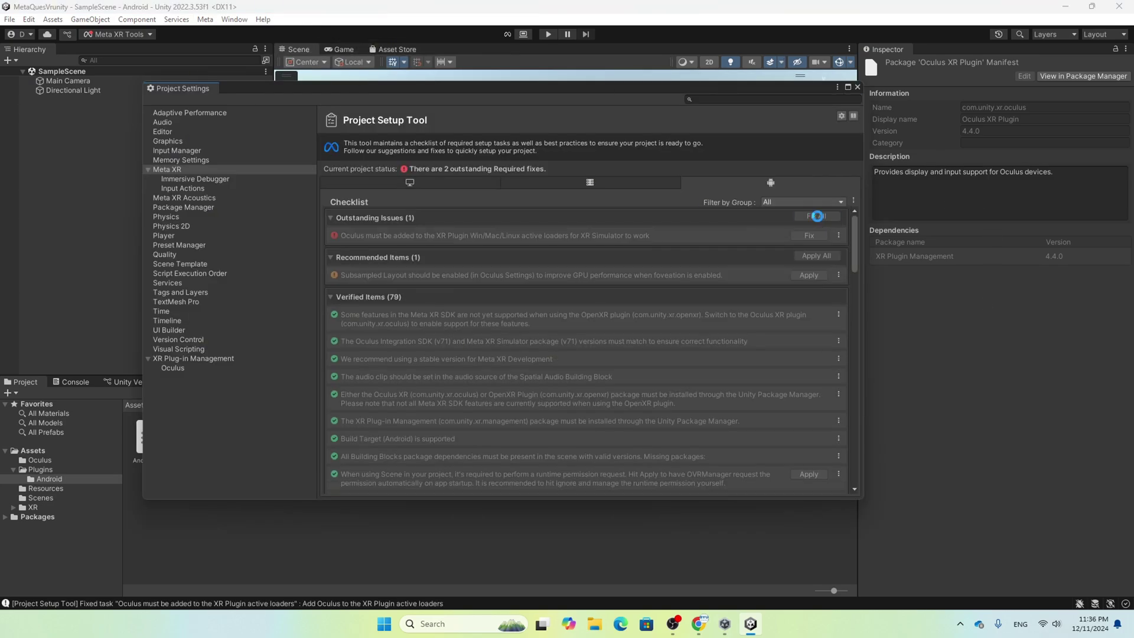
{"action": "left_click", "coordinate": [818, 217]}
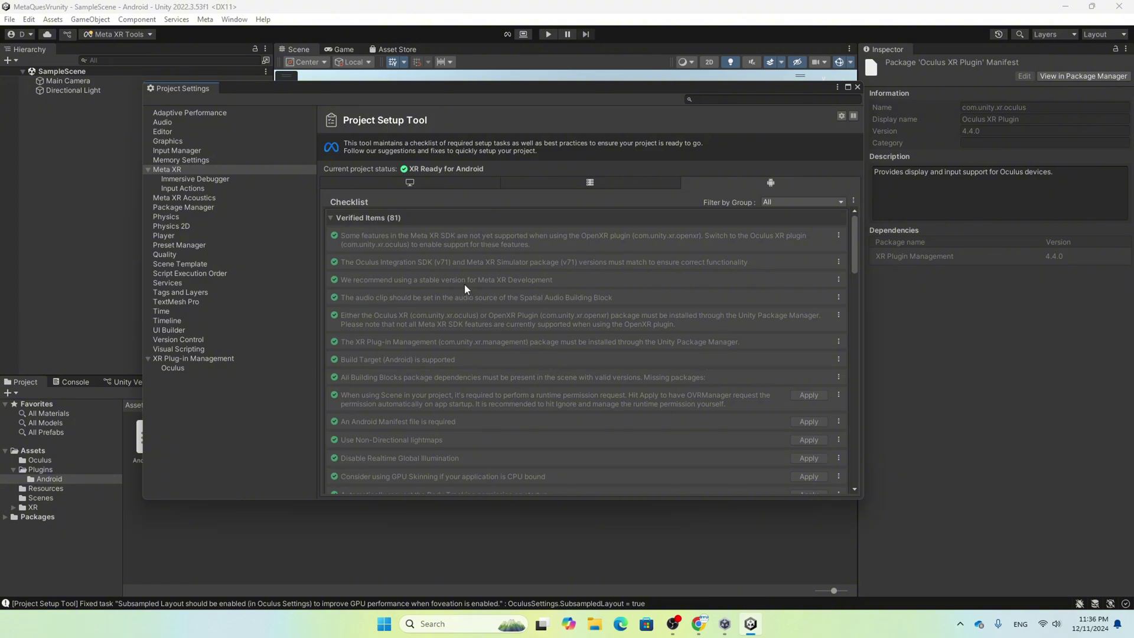
- Check the Standalone and Android setup checklists for remaining issues, and close the project settings
{"action": "left_click", "coordinate": [409, 182]}
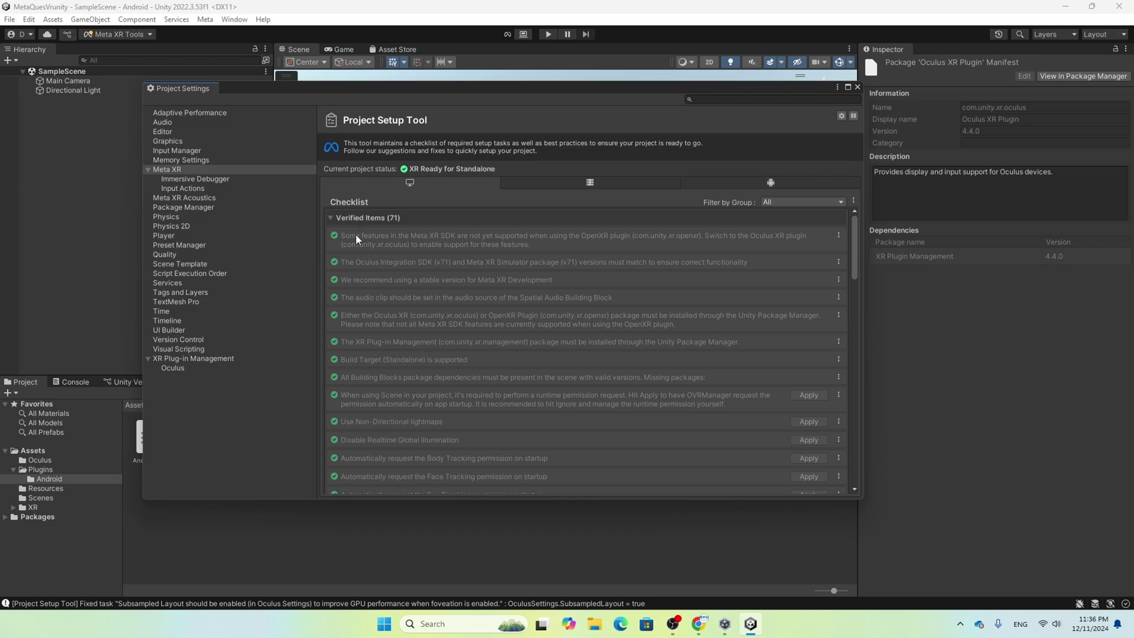
{"action": "left_click", "coordinate": [763, 182]}
{"action": "left_click", "coordinate": [413, 183]}
{"action": "left_click", "coordinate": [856, 87]}
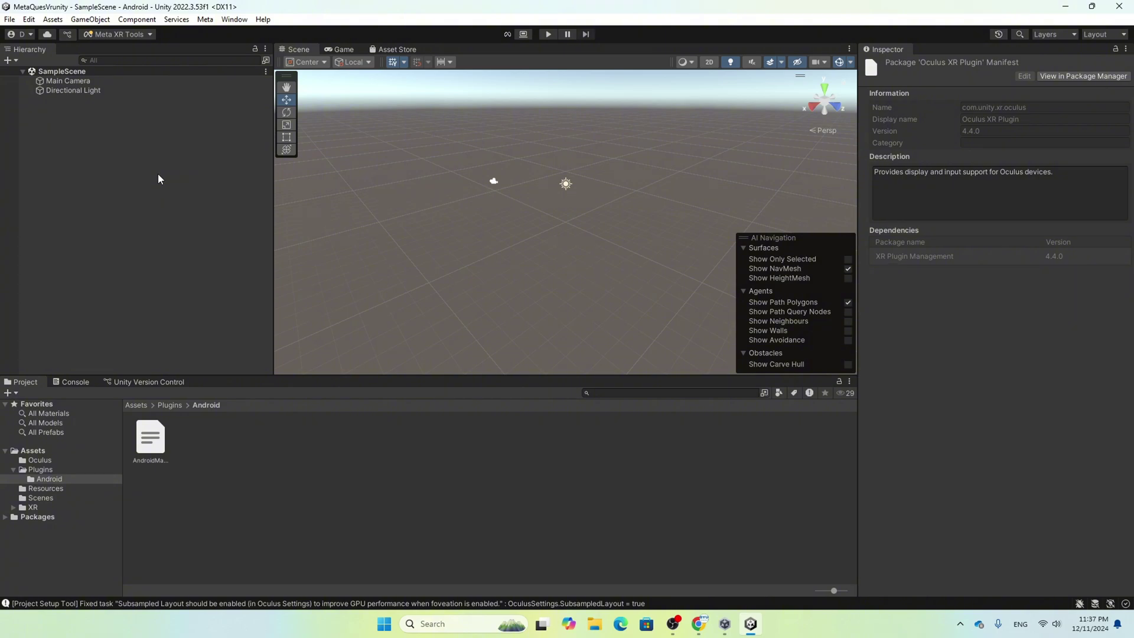
- Open the Android player settings from the build settings and add OpenGLES3 to the Graphics APIs list
{"action": "left_click", "coordinate": [11, 20]}
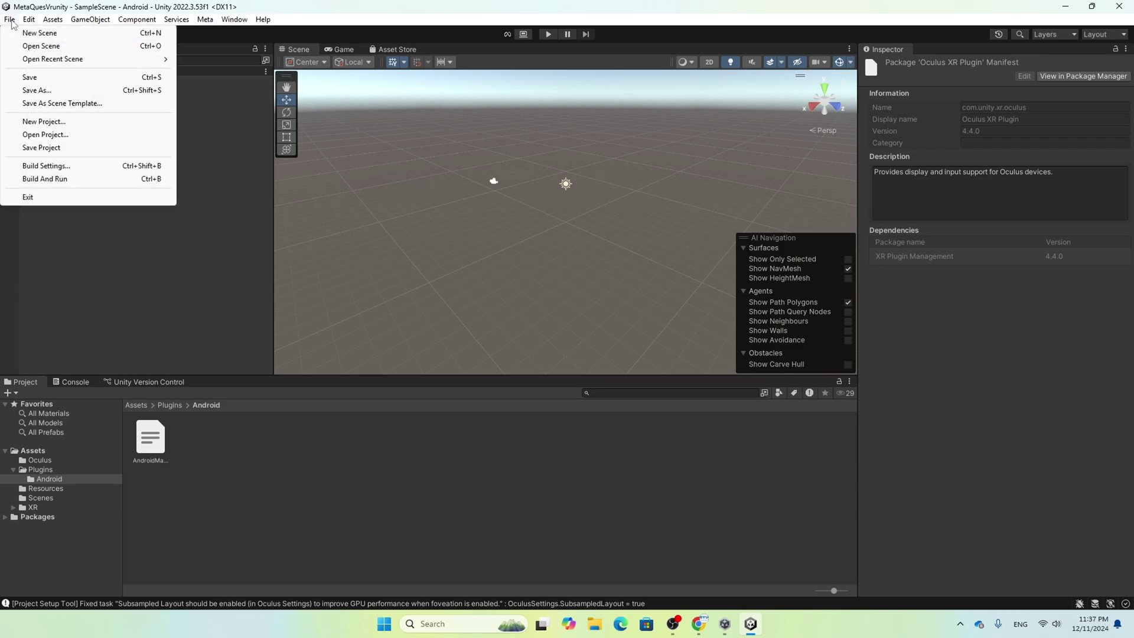
{"action": "left_click", "coordinate": [44, 166]}
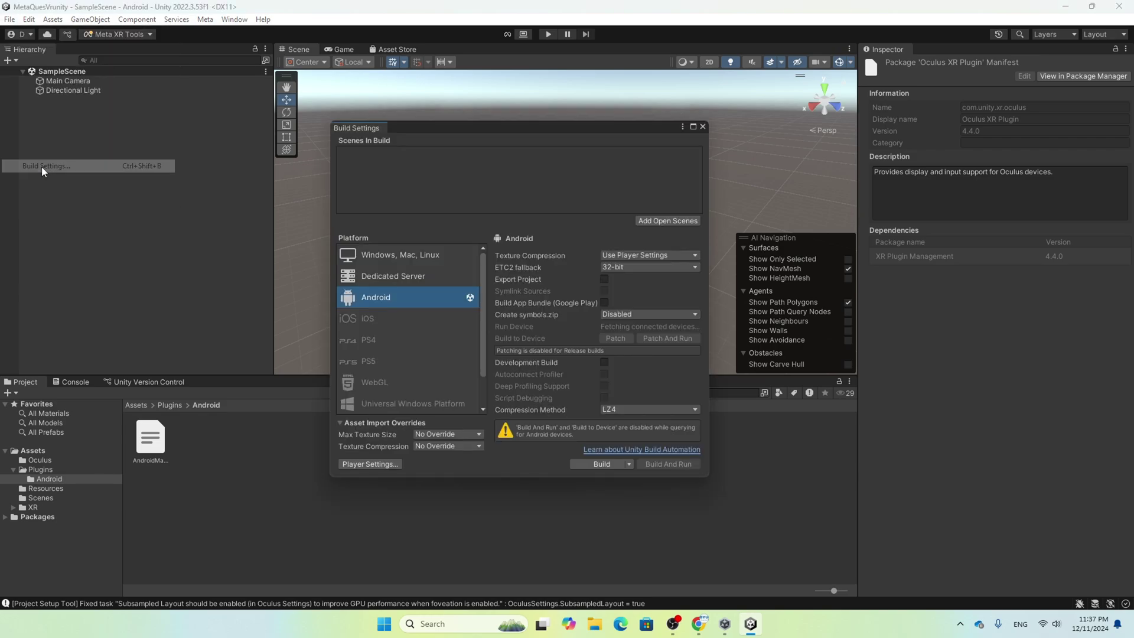
{"action": "left_click", "coordinate": [370, 463]}
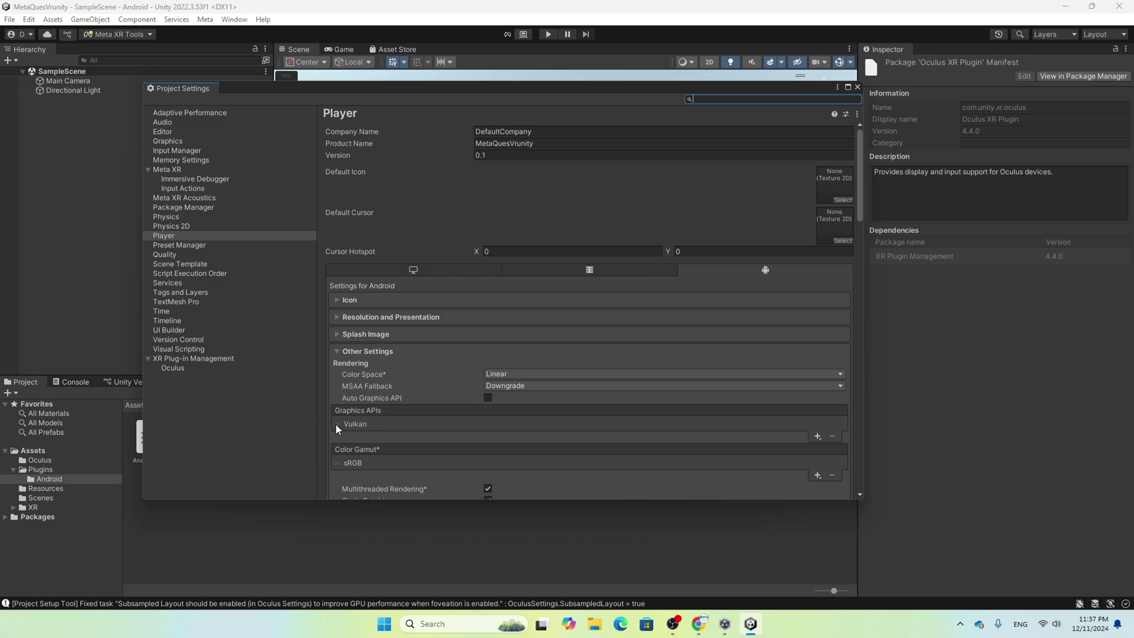
{"action": "left_click", "coordinate": [349, 409]}
{"action": "left_click", "coordinate": [360, 430]}
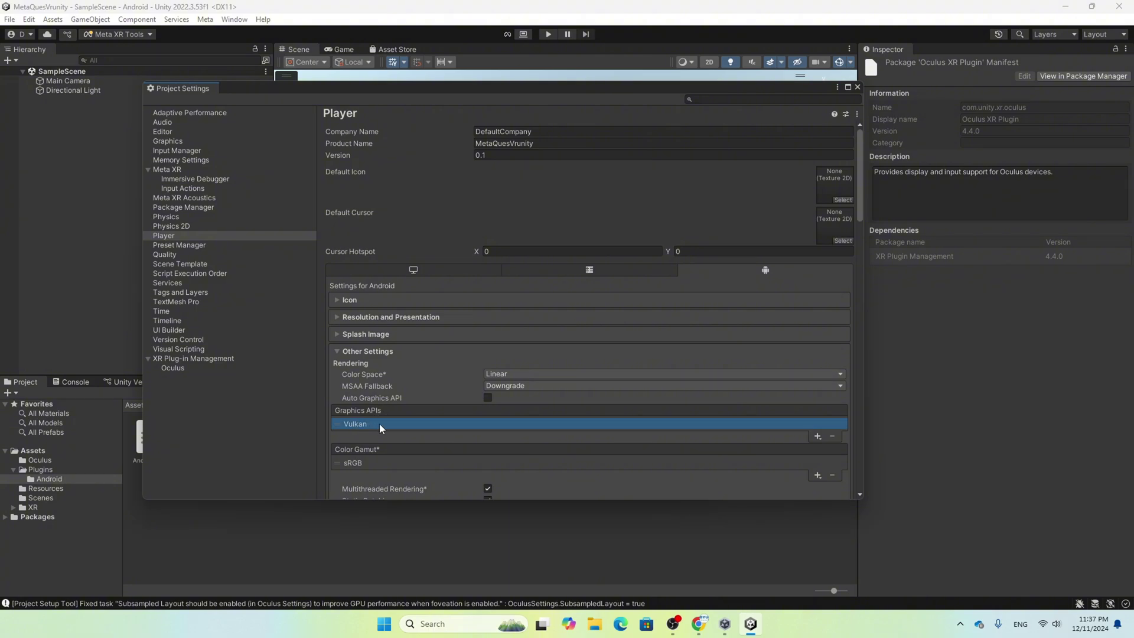
{"action": "left_click", "coordinate": [818, 437]}
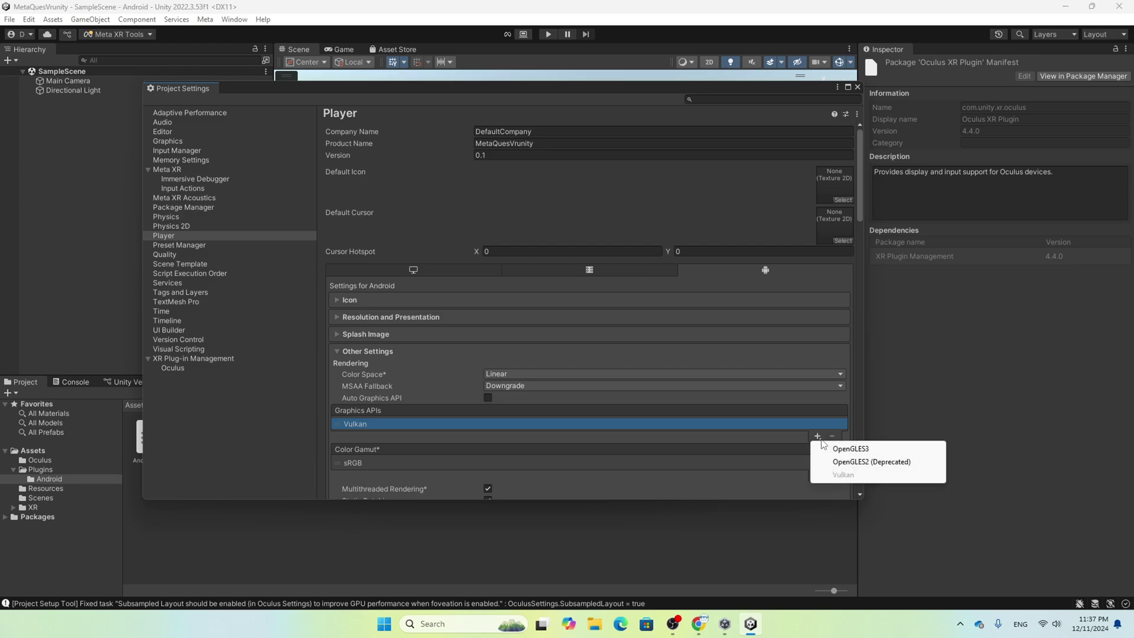
{"action": "left_click", "coordinate": [883, 450]}
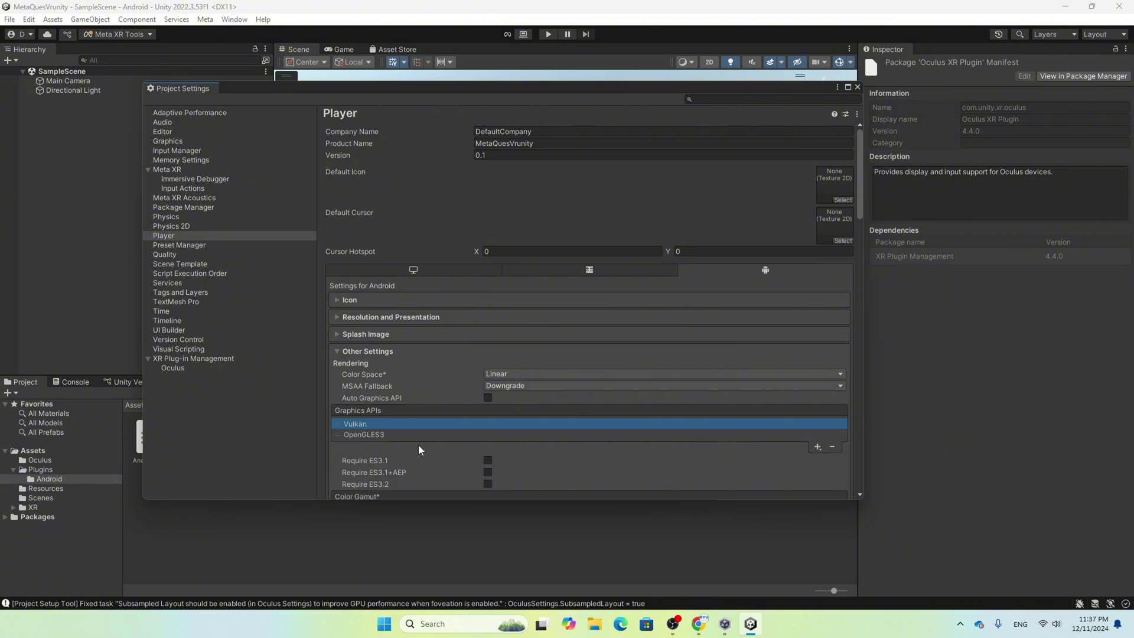
- Remove Vulkan from the Android Graphics APIs, and close the project settings and build settings
{"action": "left_click", "coordinate": [395, 435]}
{"action": "left_click", "coordinate": [392, 426]}
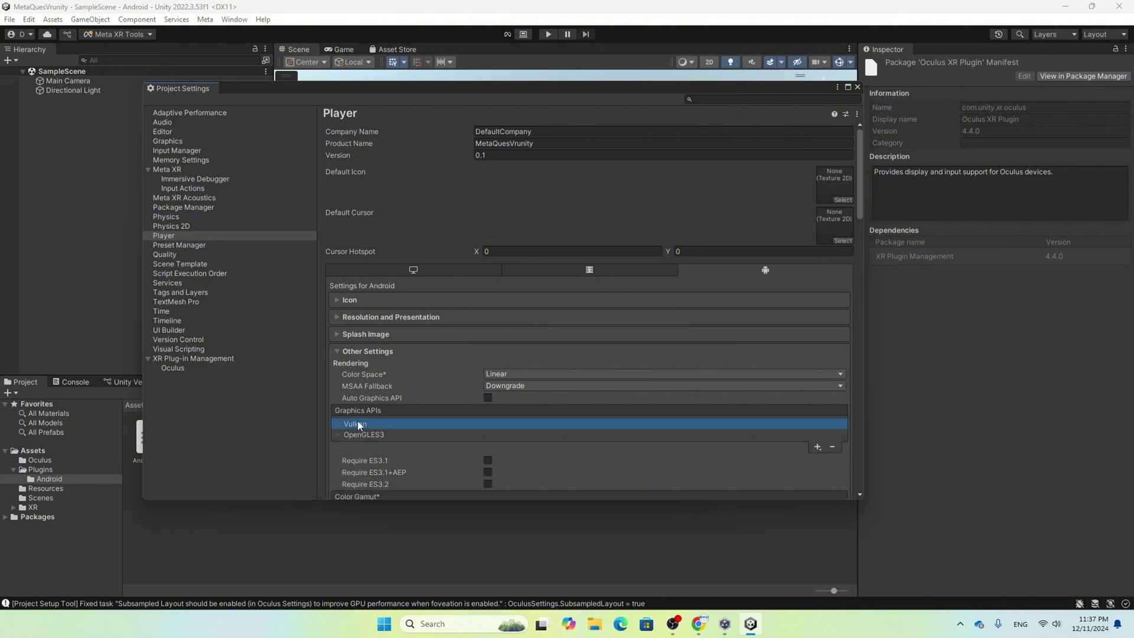
{"action": "left_click", "coordinate": [833, 448]}
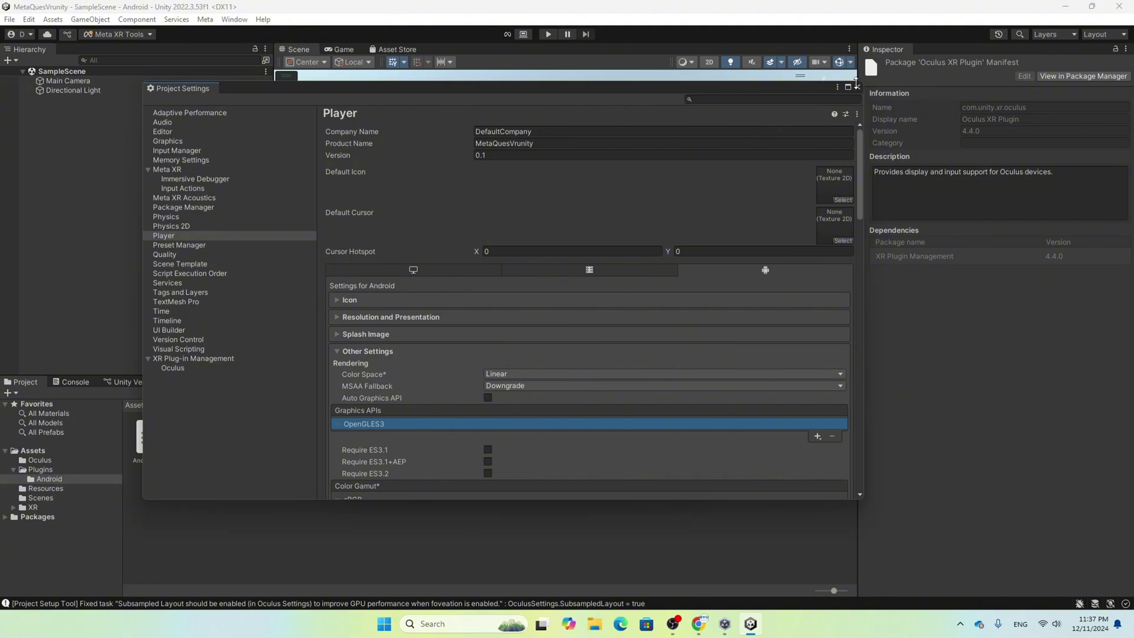
{"action": "left_click", "coordinate": [857, 87]}
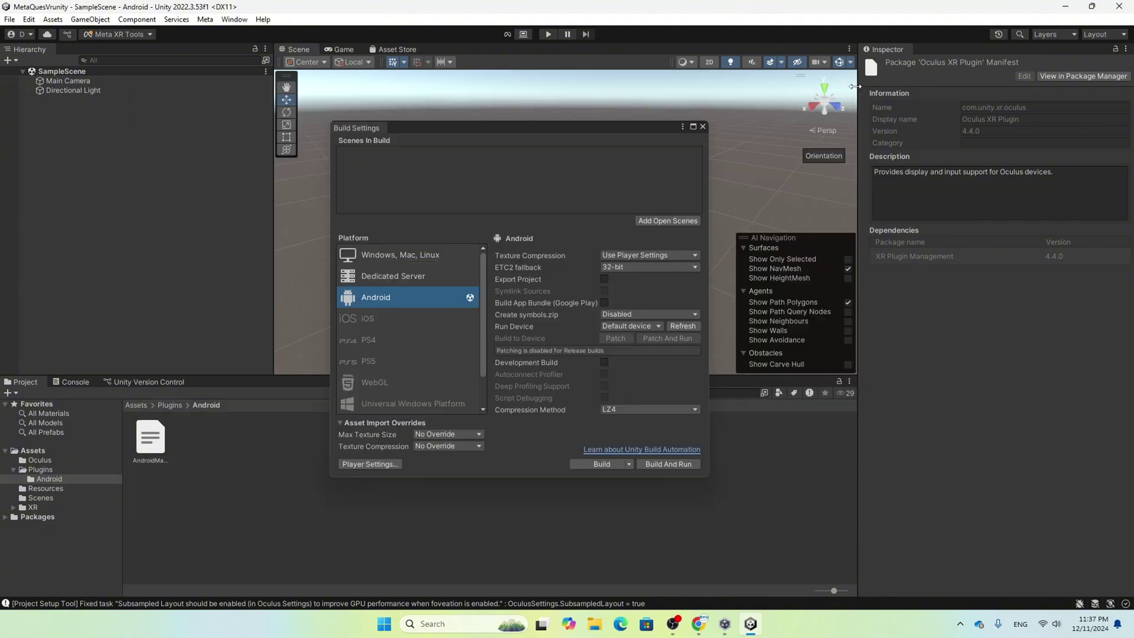
{"action": "left_click", "coordinate": [703, 126]}
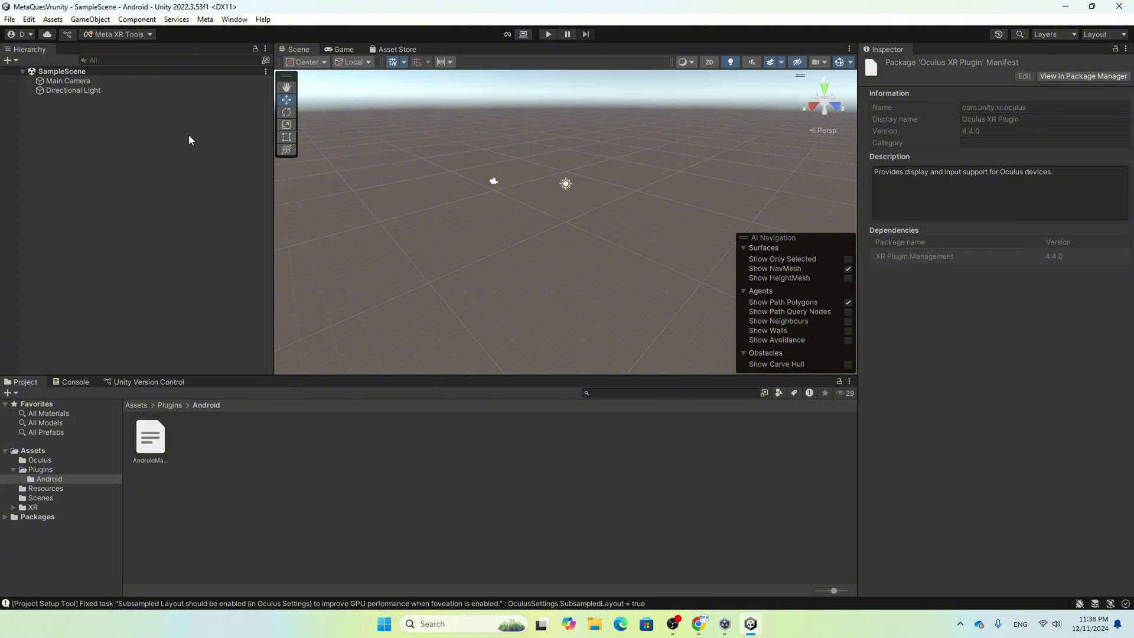
- Open the Meta Building Blocks library and add the Camera Rig block to the scene
{"action": "left_click", "coordinate": [205, 23]}
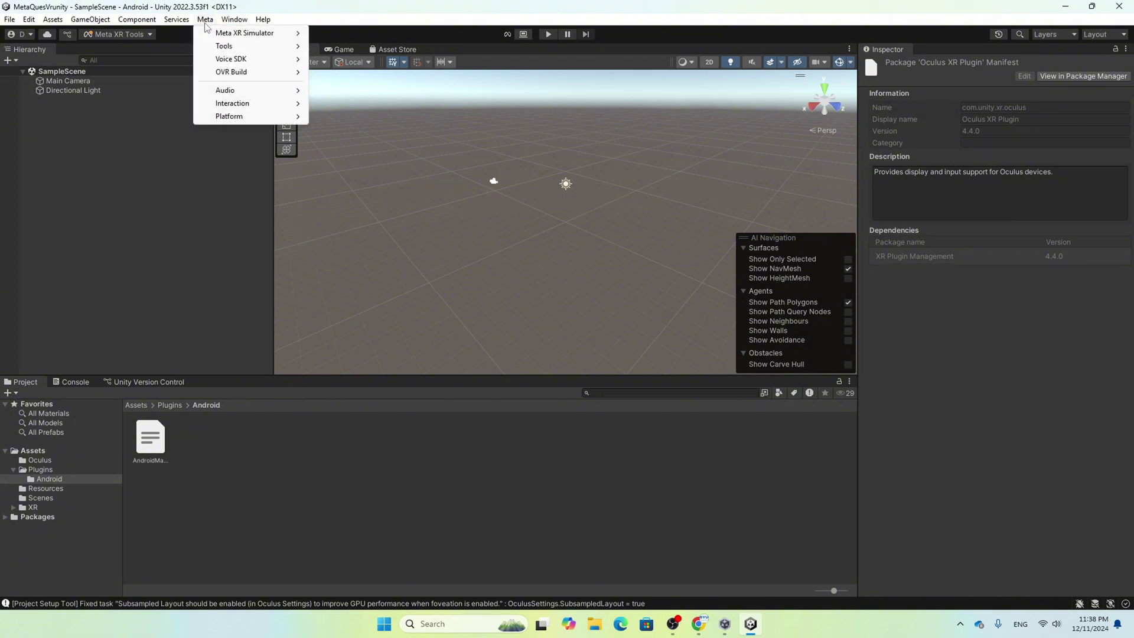
{"action": "mouse_move", "coordinate": [234, 47]}
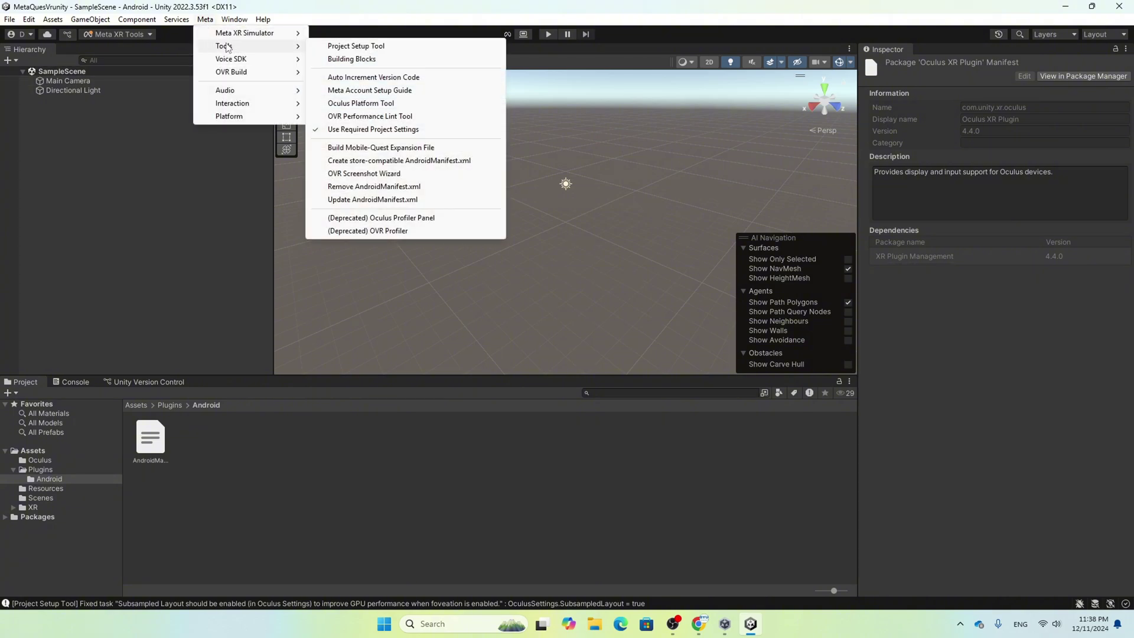
{"action": "left_click", "coordinate": [378, 62]}
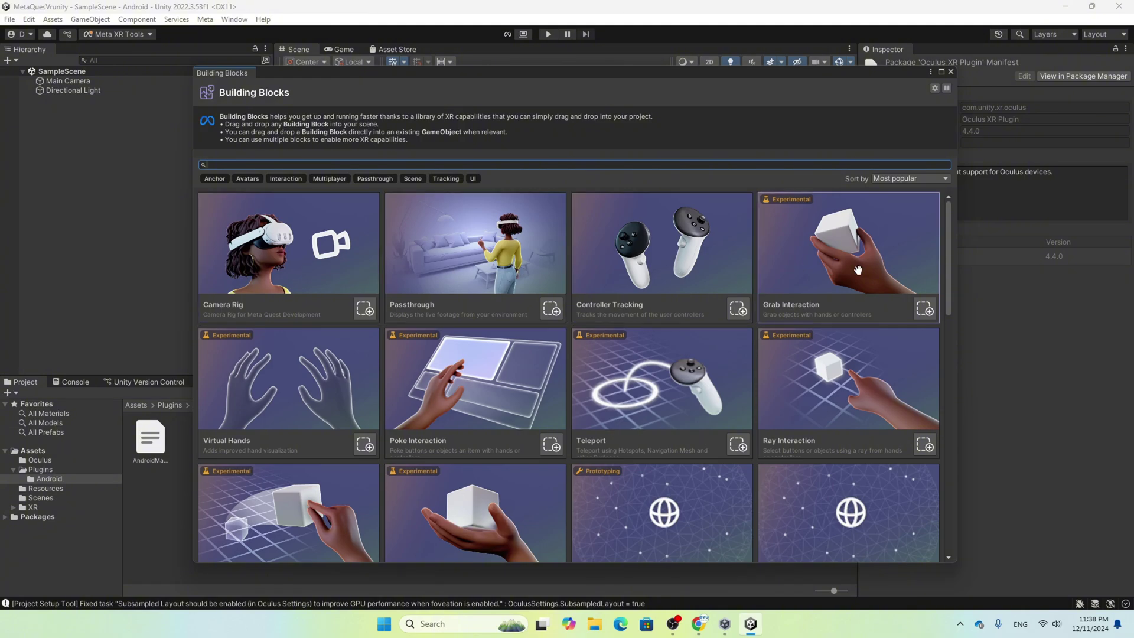
{"action": "scroll", "coordinate": [834, 327], "scroll_direction": "down", "scroll_amount": 7}
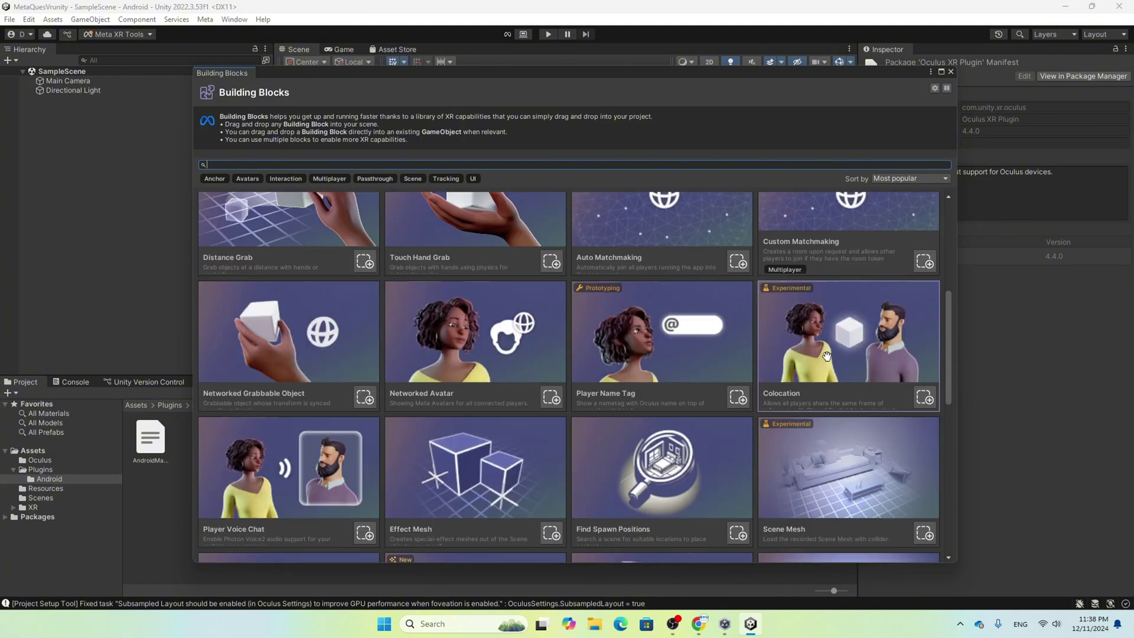
{"action": "scroll", "coordinate": [838, 416], "scroll_direction": "down", "scroll_amount": 5}
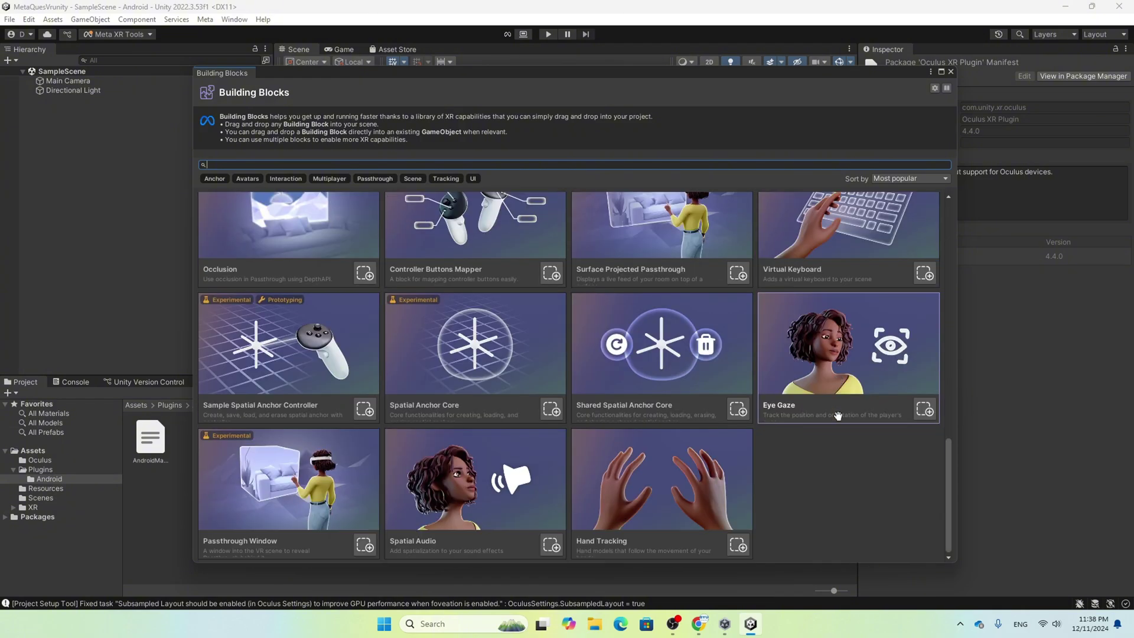
{"action": "scroll", "coordinate": [779, 505], "scroll_direction": "up", "scroll_amount": 12}
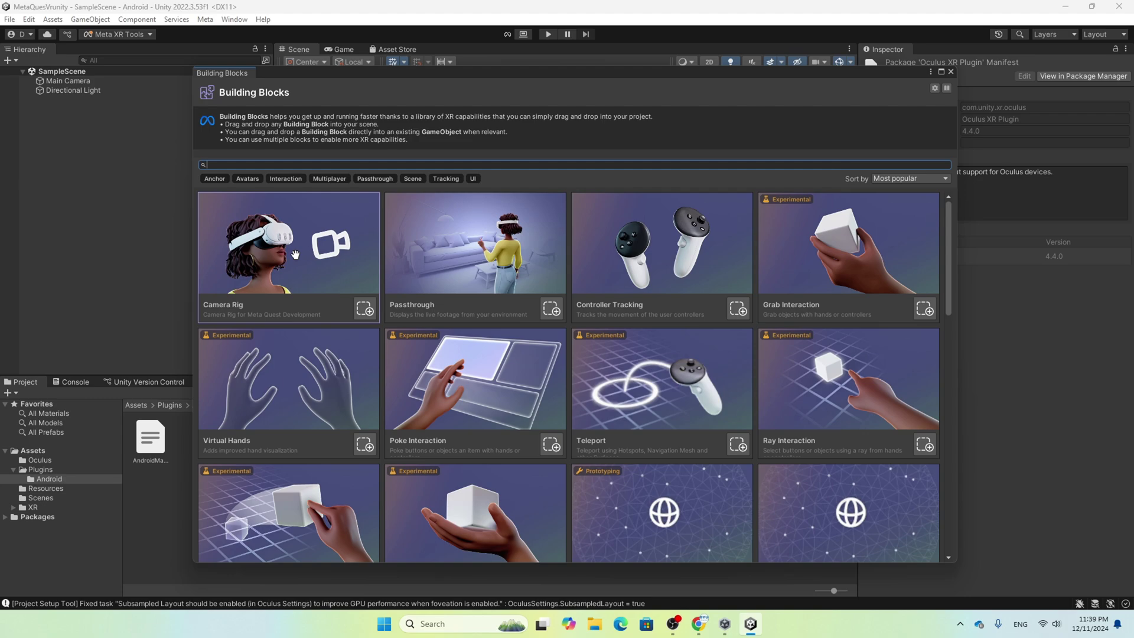
{"action": "left_click", "coordinate": [366, 314]}
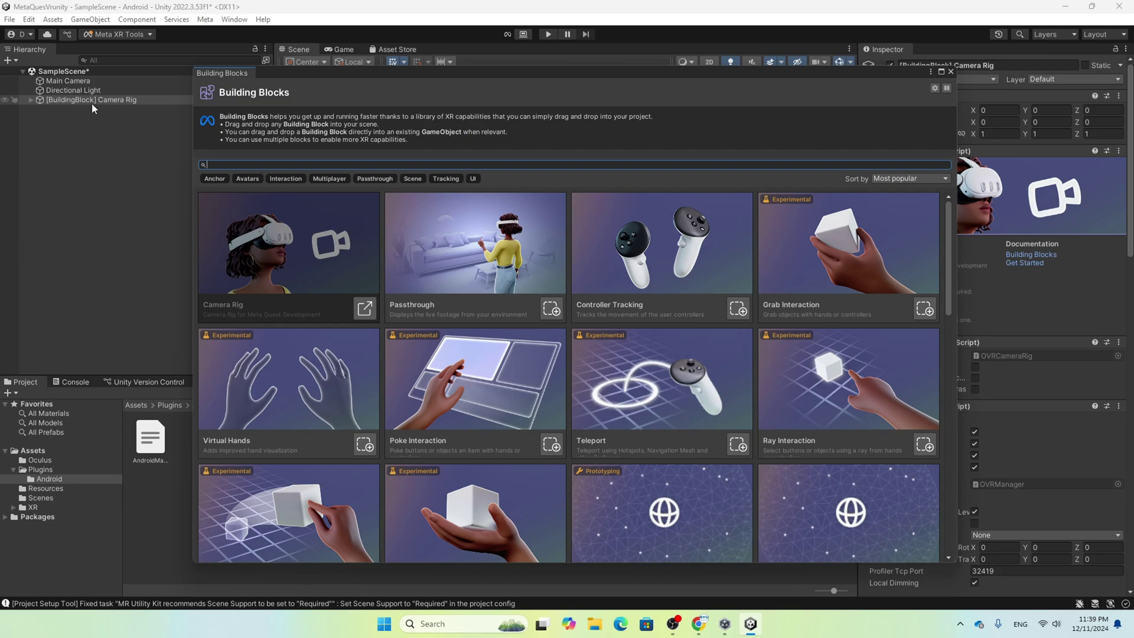
- Add the Hand Tracking and Virtual Hands building blocks to the scene
{"action": "scroll", "coordinate": [750, 371], "scroll_direction": "down", "scroll_amount": 10}
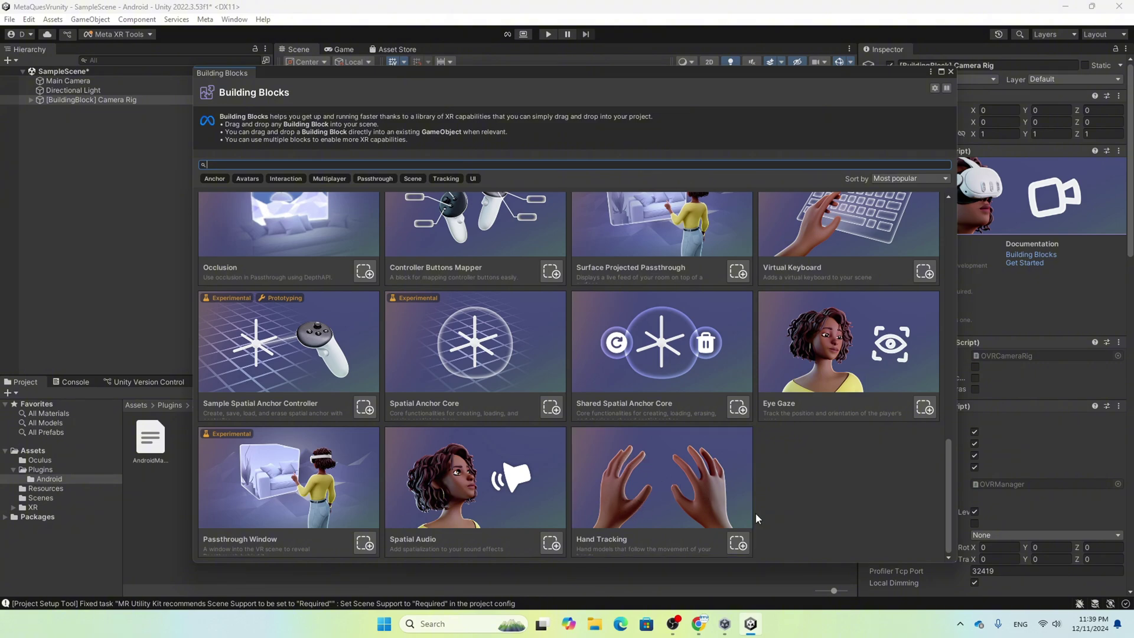
{"action": "left_click", "coordinate": [738, 543]}
{"action": "scroll", "coordinate": [712, 472], "scroll_direction": "up", "scroll_amount": 10}
{"action": "scroll", "coordinate": [709, 469], "scroll_direction": "up", "scroll_amount": 5}
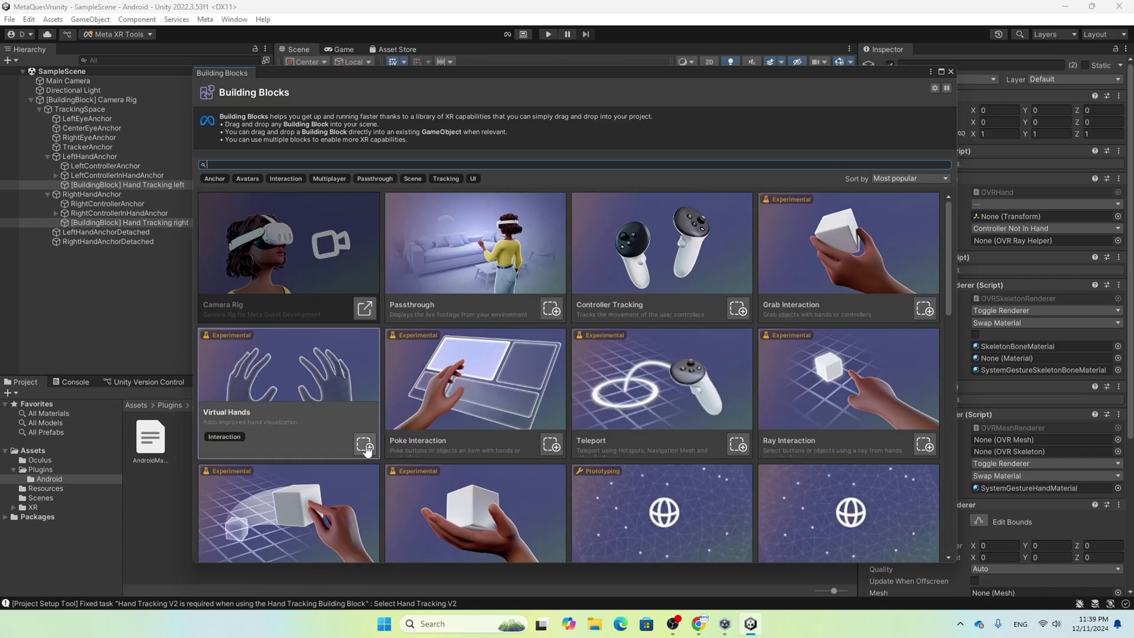
{"action": "left_click_drag", "start_coordinate": [328, 385], "coordinate": [104, 307]}
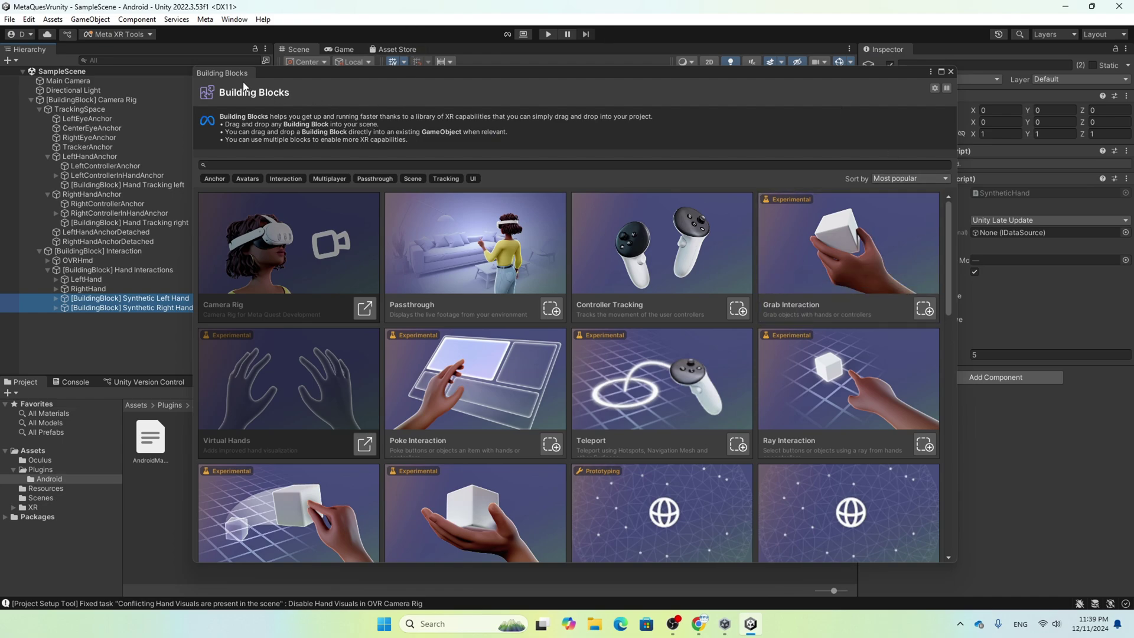
- Dock the Building Blocks window beside the Asset Store view, and return to the Scene view
{"action": "left_click_drag", "start_coordinate": [215, 73], "coordinate": [384, 54]}
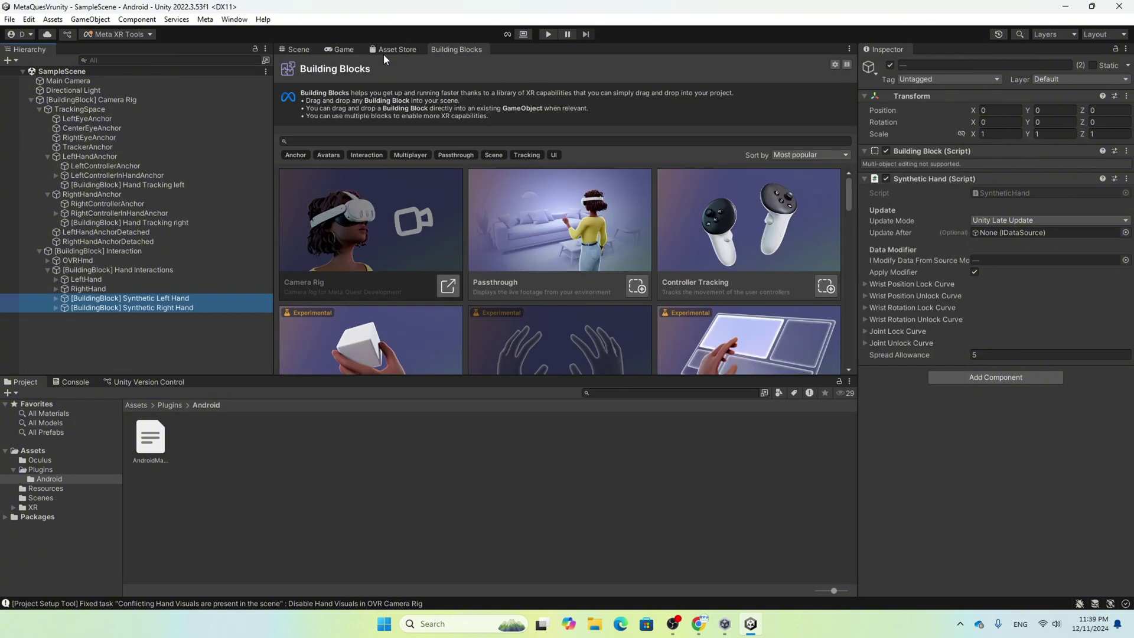
{"action": "left_click", "coordinate": [455, 47]}
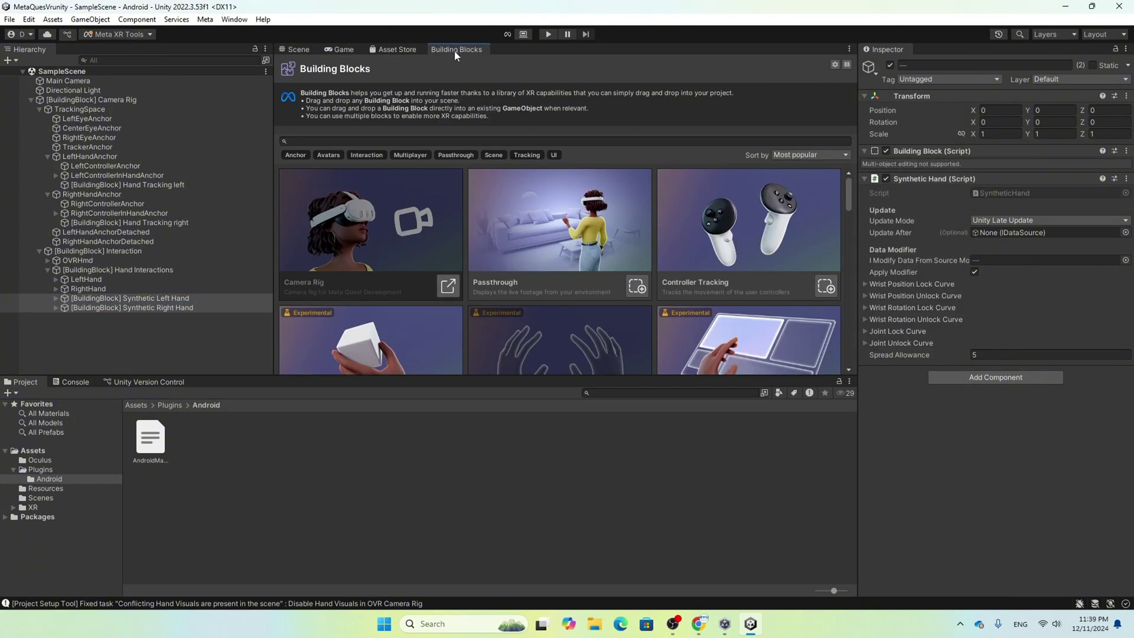
{"action": "left_click", "coordinate": [341, 50]}
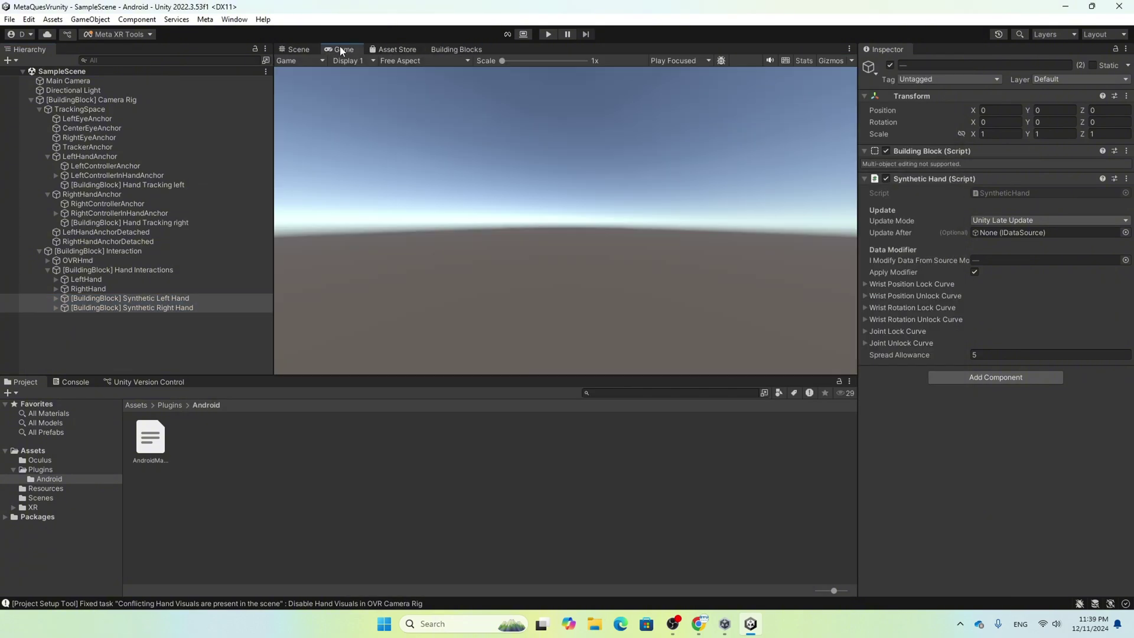
{"action": "left_click", "coordinate": [295, 50]}
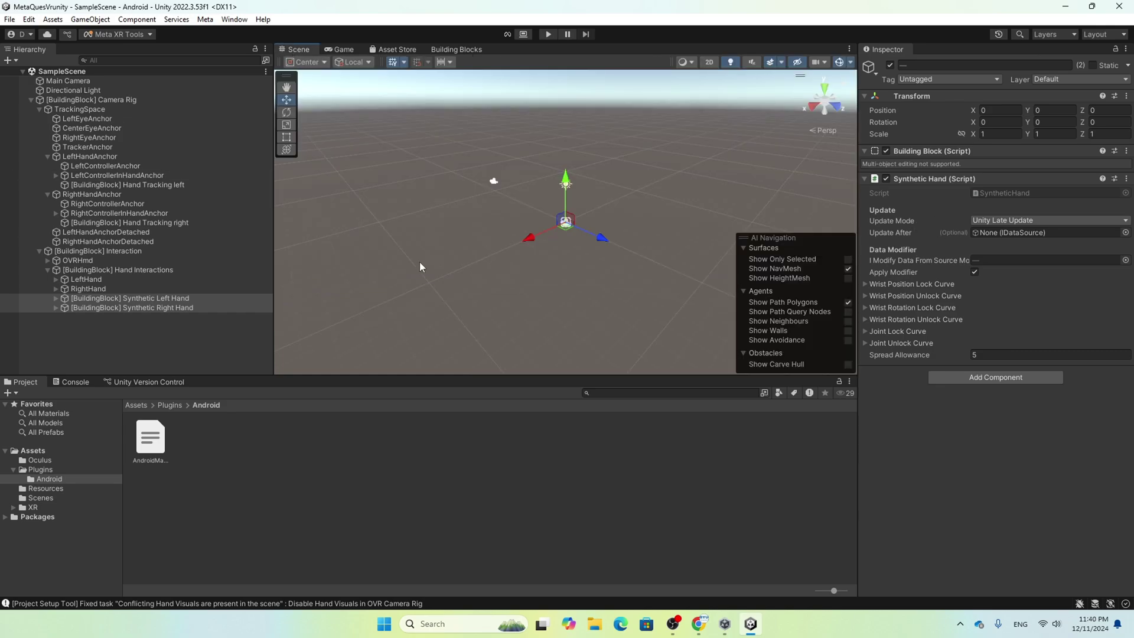
- Set the Hand Tracking Frequency to HIGH in the OVR Manager of the Camera Rig building block
{"action": "left_click", "coordinate": [128, 102]}
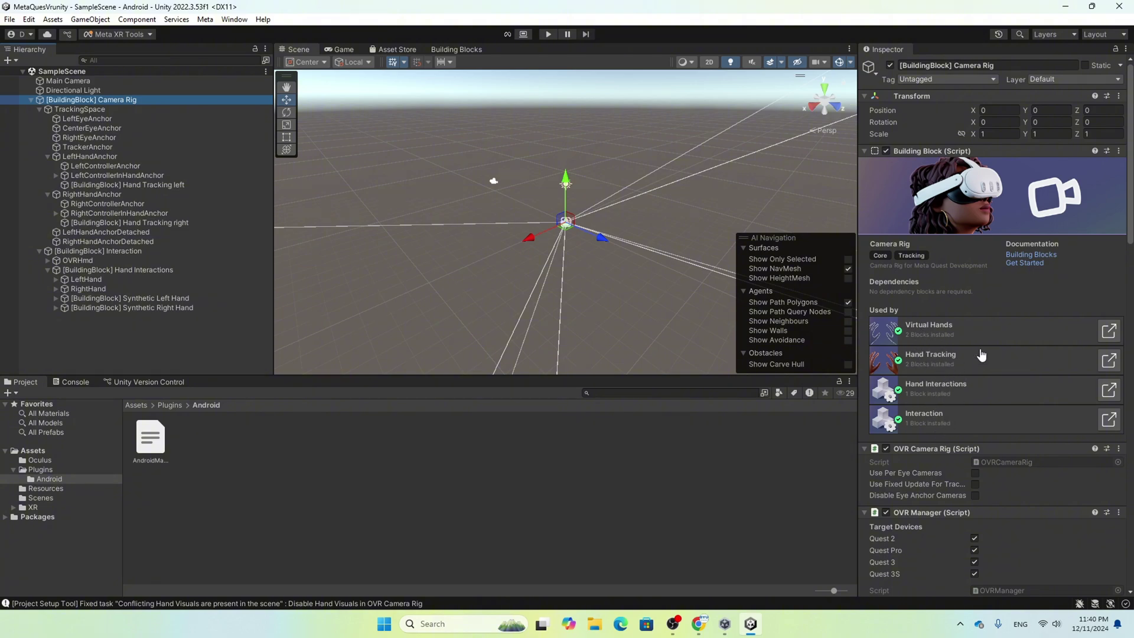
{"action": "scroll", "coordinate": [1067, 272], "scroll_direction": "down", "scroll_amount": 3}
{"action": "scroll", "coordinate": [1067, 272], "scroll_direction": "down", "scroll_amount": 2}
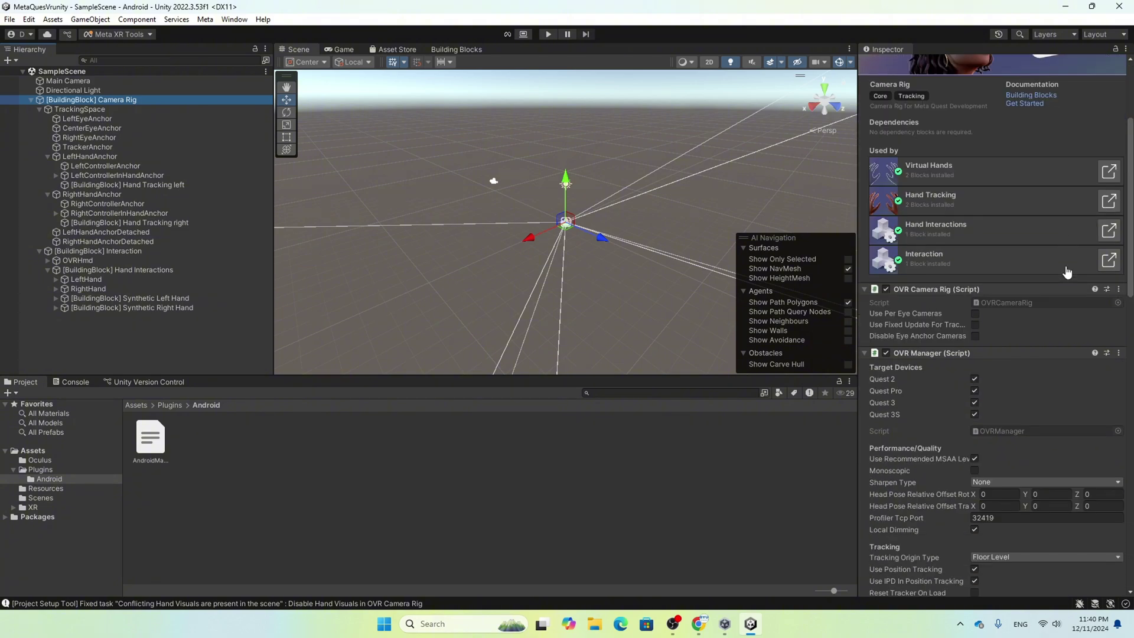
{"action": "scroll", "coordinate": [1067, 272], "scroll_direction": "down", "scroll_amount": 2}
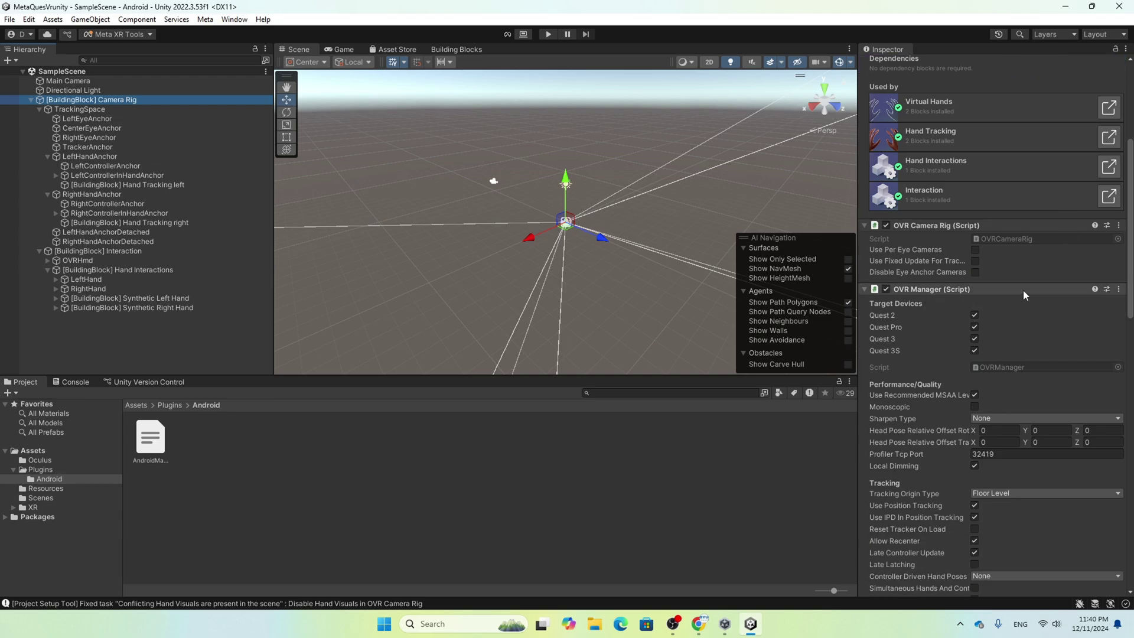
{"action": "scroll", "coordinate": [998, 287], "scroll_direction": "down", "scroll_amount": 1}
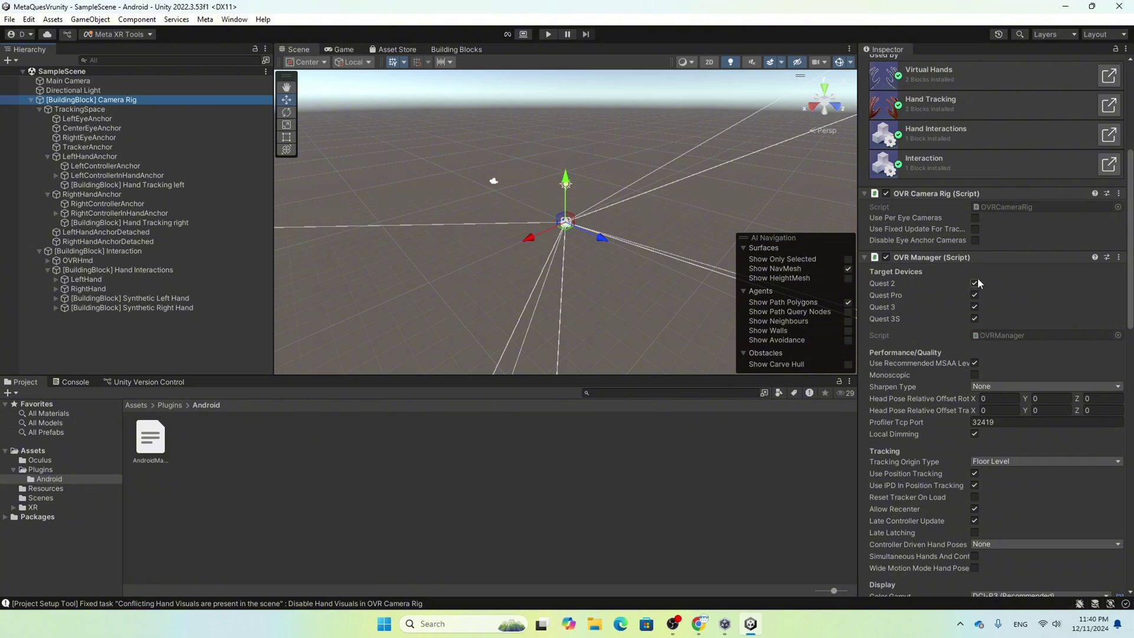
{"action": "scroll", "coordinate": [1006, 307], "scroll_direction": "down", "scroll_amount": 5}
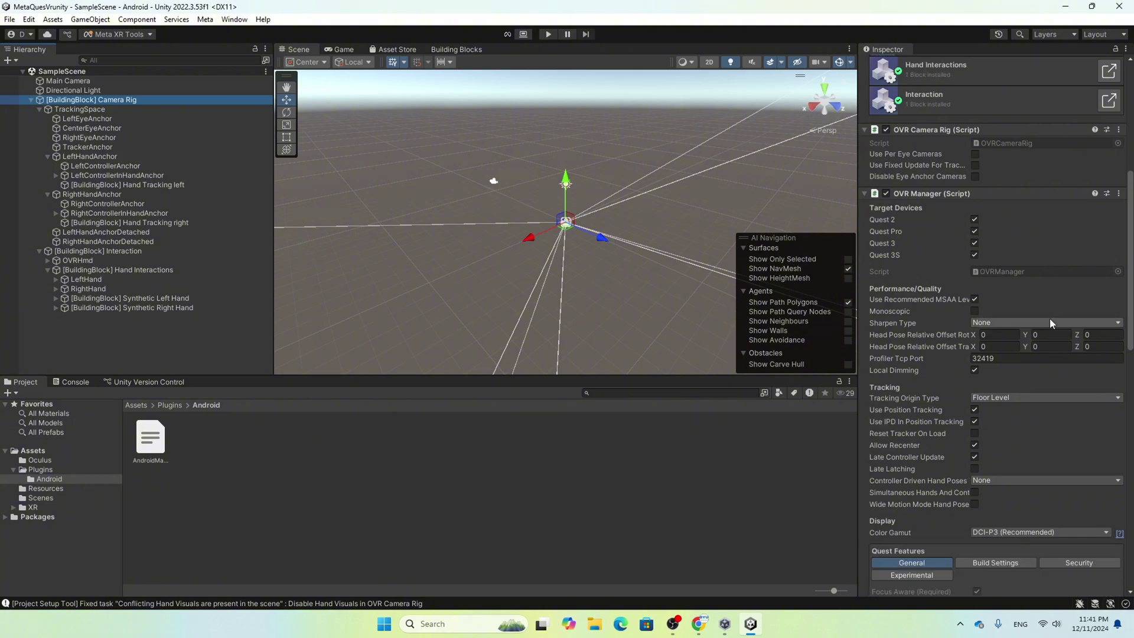
{"action": "scroll", "coordinate": [1017, 254], "scroll_direction": "down", "scroll_amount": 2}
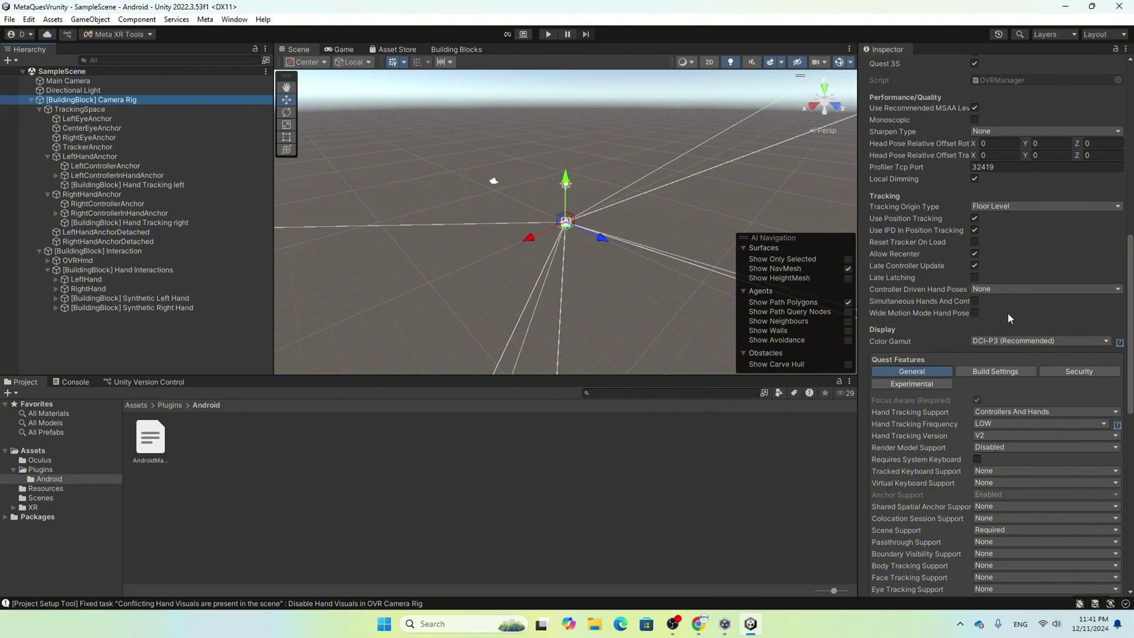
{"action": "scroll", "coordinate": [1056, 313], "scroll_direction": "down", "scroll_amount": 2}
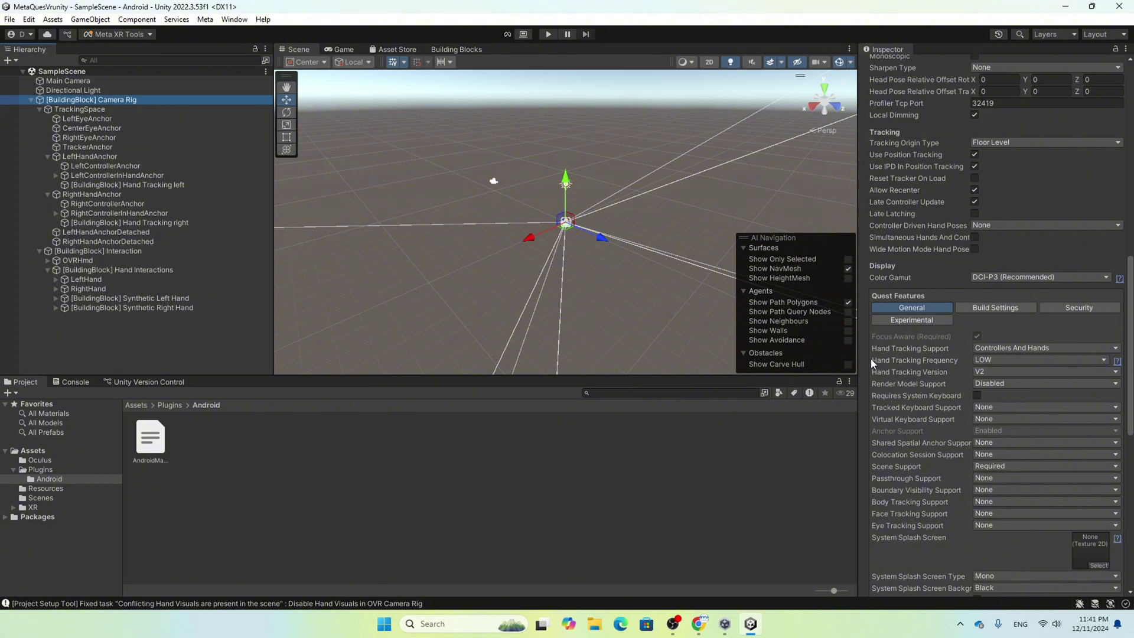
{"action": "left_click", "coordinate": [990, 363]}
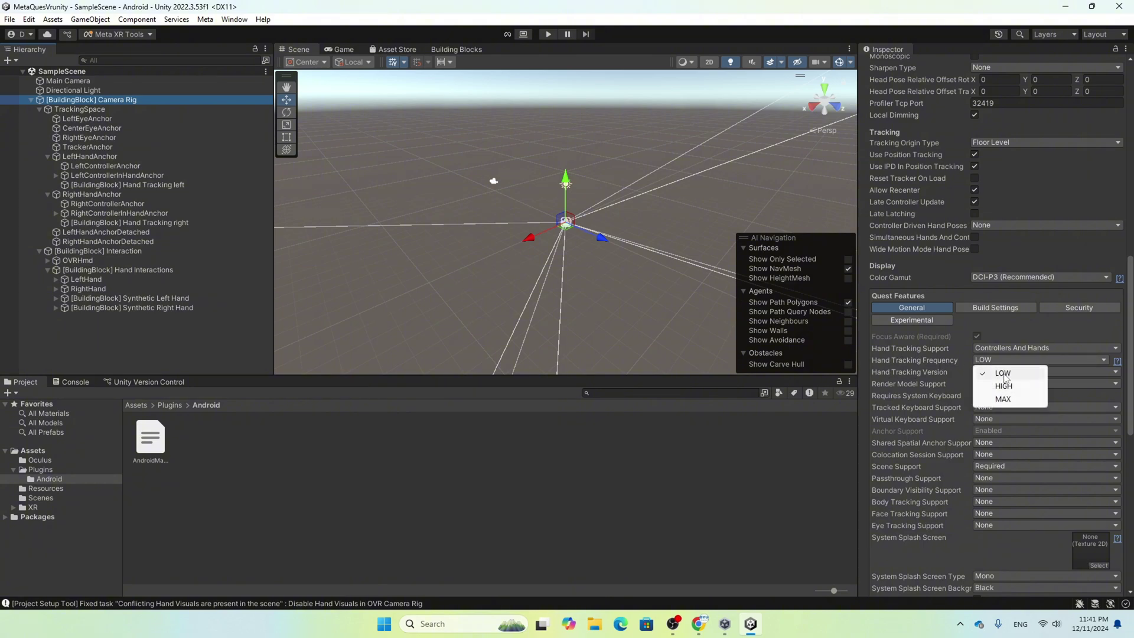
{"action": "left_click", "coordinate": [1011, 390]}
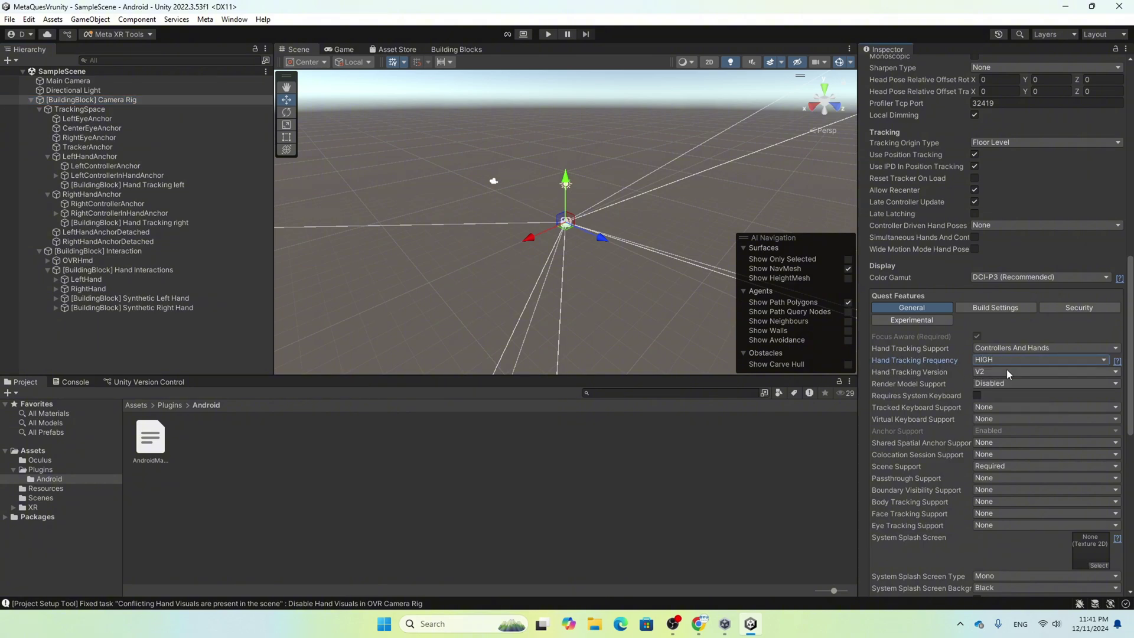
{"action": "scroll", "coordinate": [1034, 381], "scroll_direction": "down", "scroll_amount": 6}
{"action": "scroll", "coordinate": [1024, 381], "scroll_direction": "down", "scroll_amount": 3}
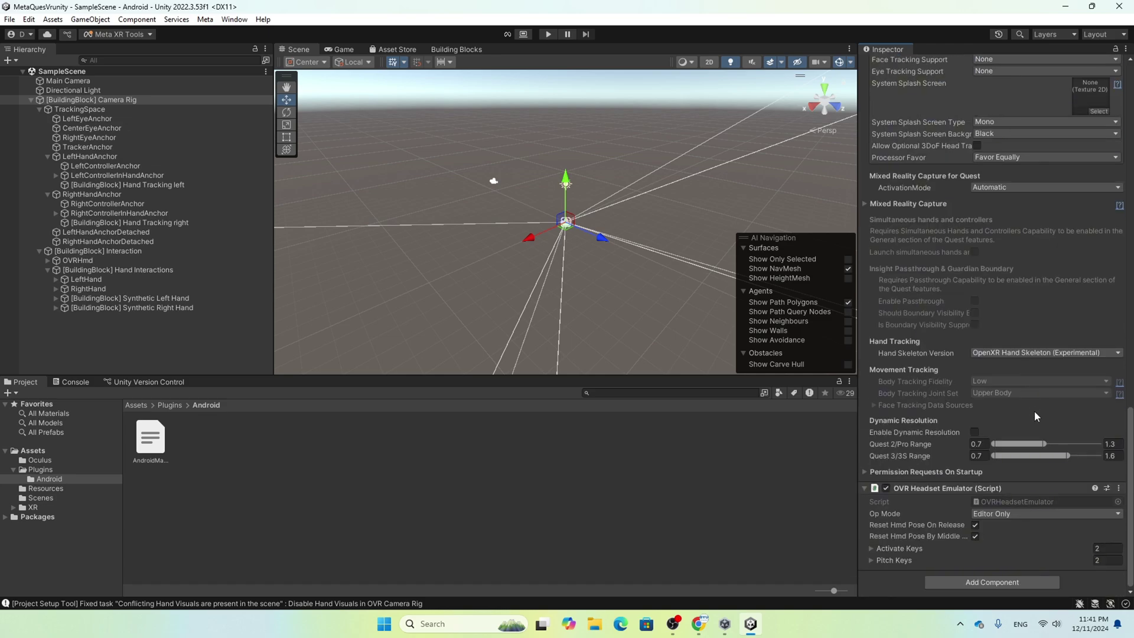
{"action": "scroll", "coordinate": [1035, 426], "scroll_direction": "up", "scroll_amount": 8}
{"action": "scroll", "coordinate": [1038, 448], "scroll_direction": "up", "scroll_amount": 3}
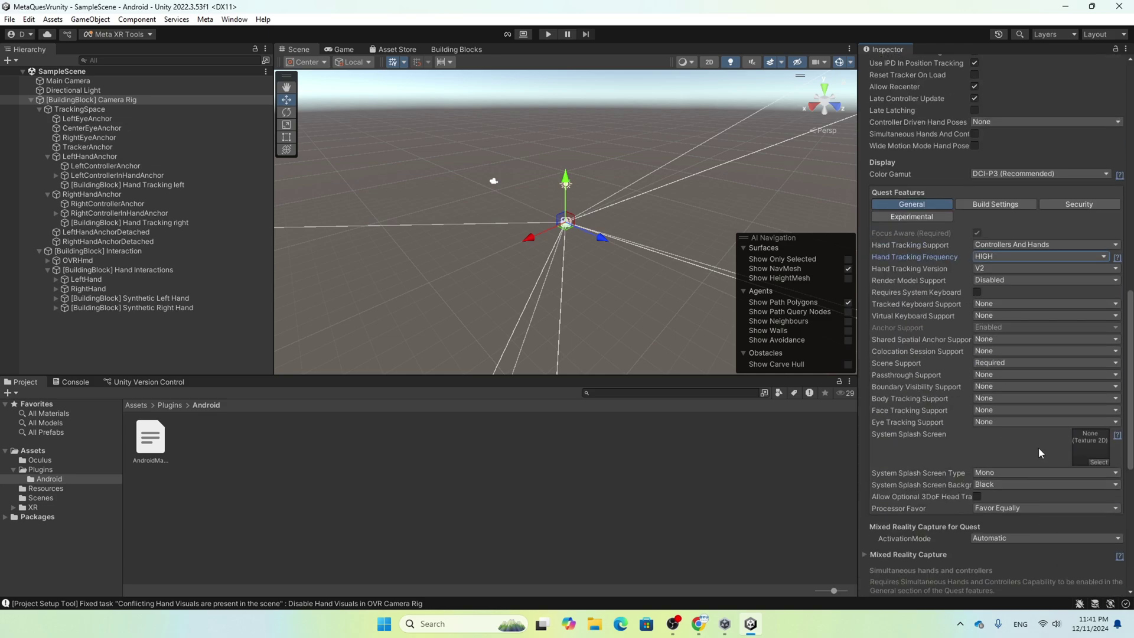
- Activate the HandGrabVisual object in the Visuals of the left hand's HandGrabInteractor
{"action": "scroll", "coordinate": [1038, 447], "scroll_direction": "up", "scroll_amount": 1}
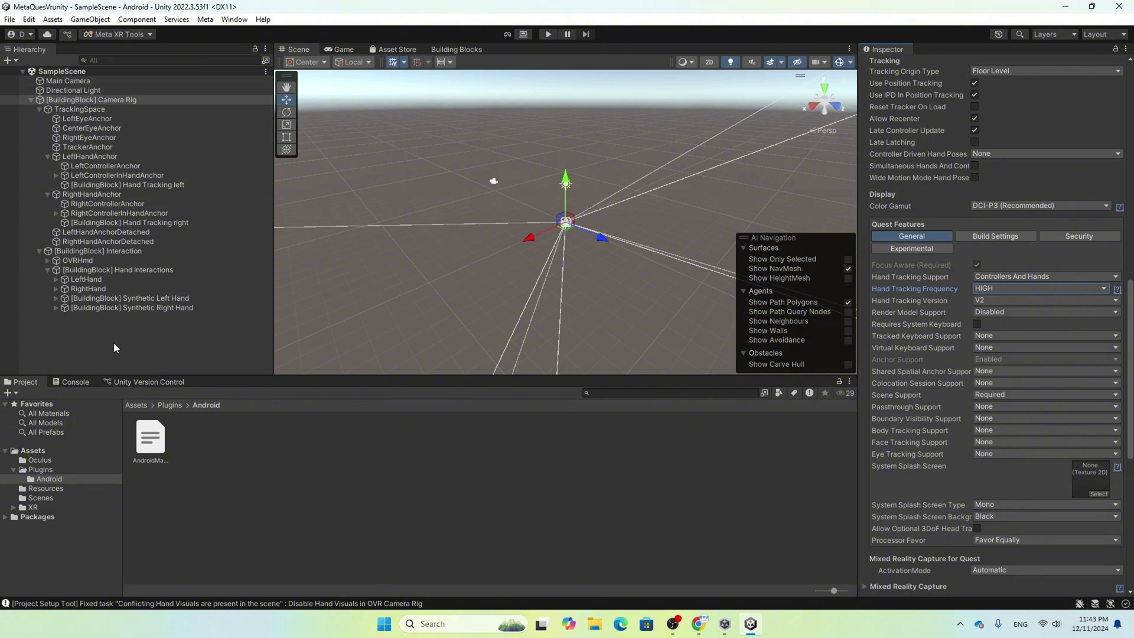
{"action": "left_click_drag", "start_coordinate": [274, 272], "coordinate": [316, 287]}
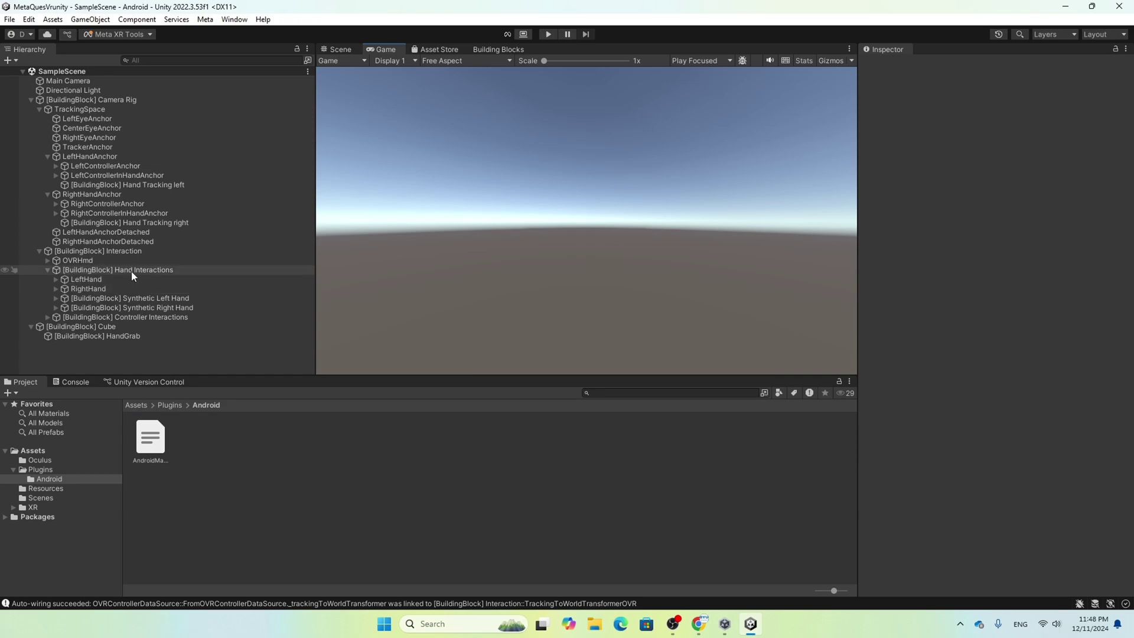
{"action": "left_click", "coordinate": [55, 278]}
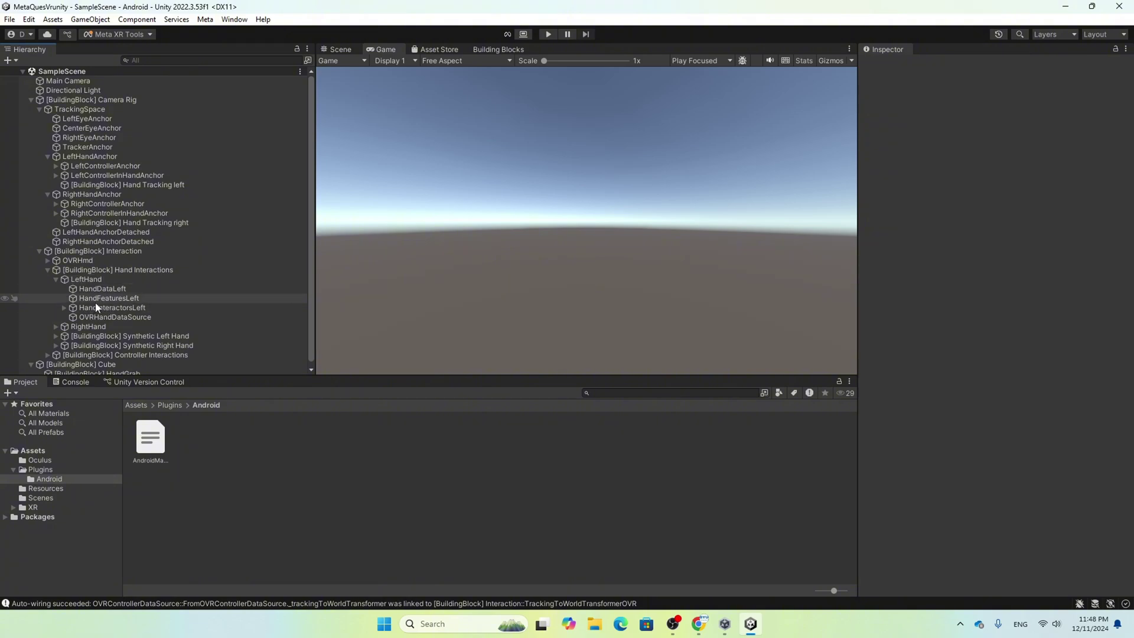
{"action": "left_click", "coordinate": [64, 308]}
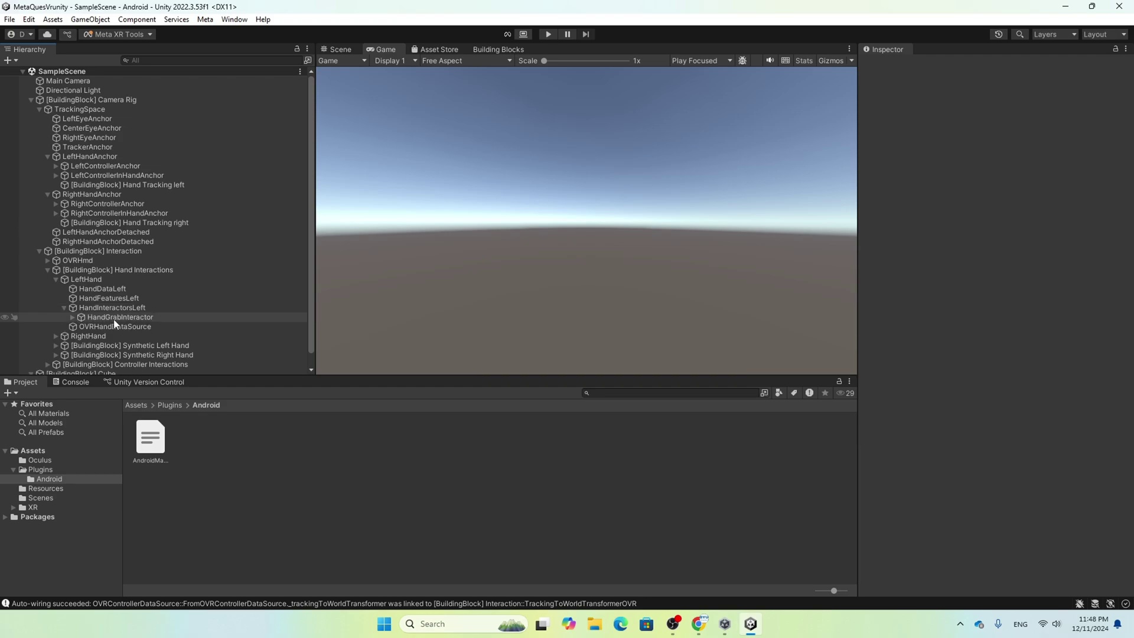
{"action": "left_click", "coordinate": [73, 317]}
{"action": "scroll", "coordinate": [148, 316], "scroll_direction": "down", "scroll_amount": 2}
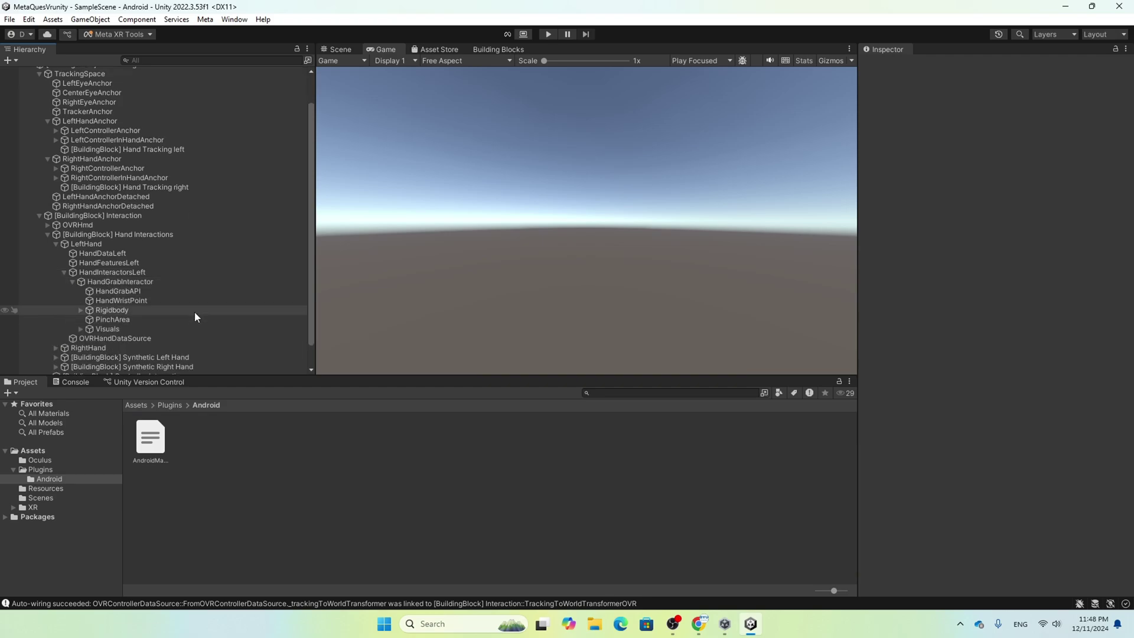
{"action": "left_click", "coordinate": [81, 329]}
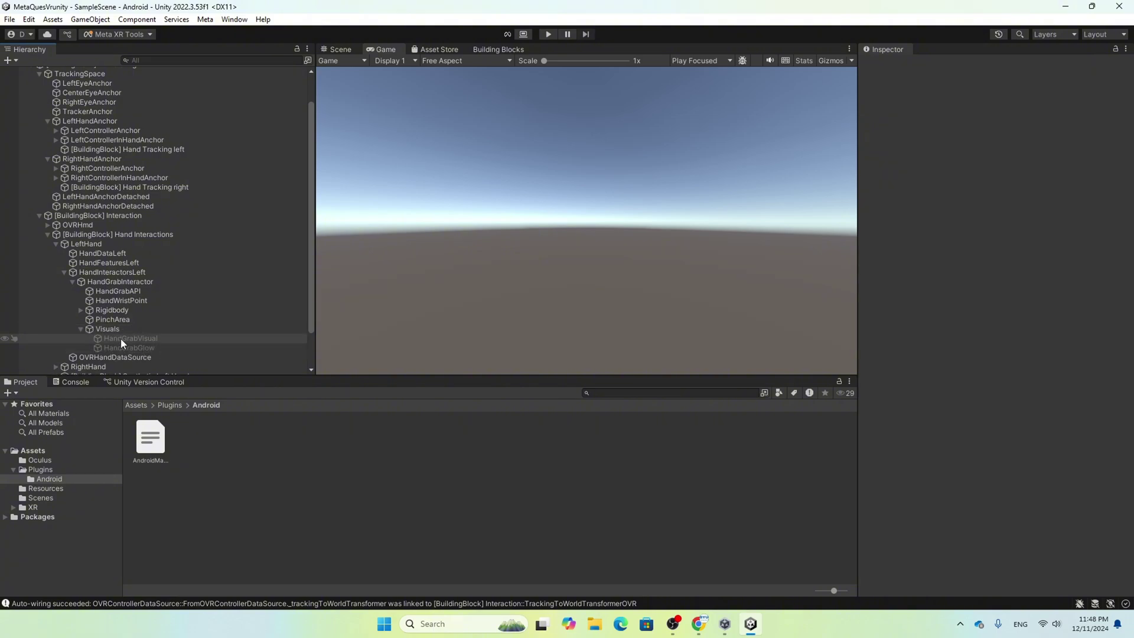
{"action": "left_click", "coordinate": [120, 338]}
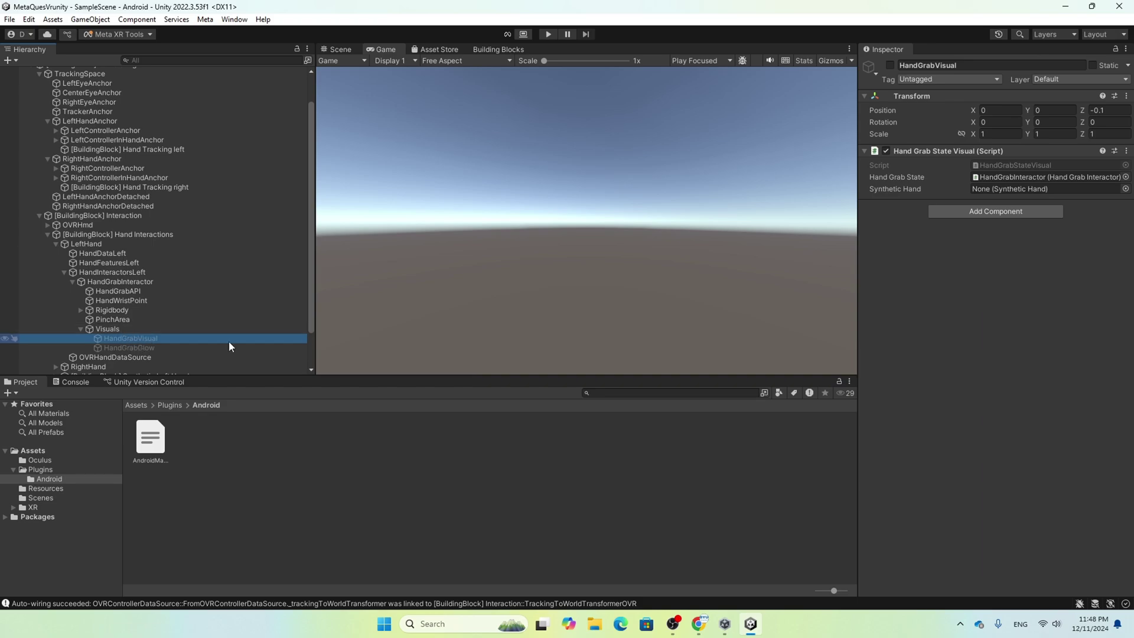
{"action": "left_click", "coordinate": [890, 66]}
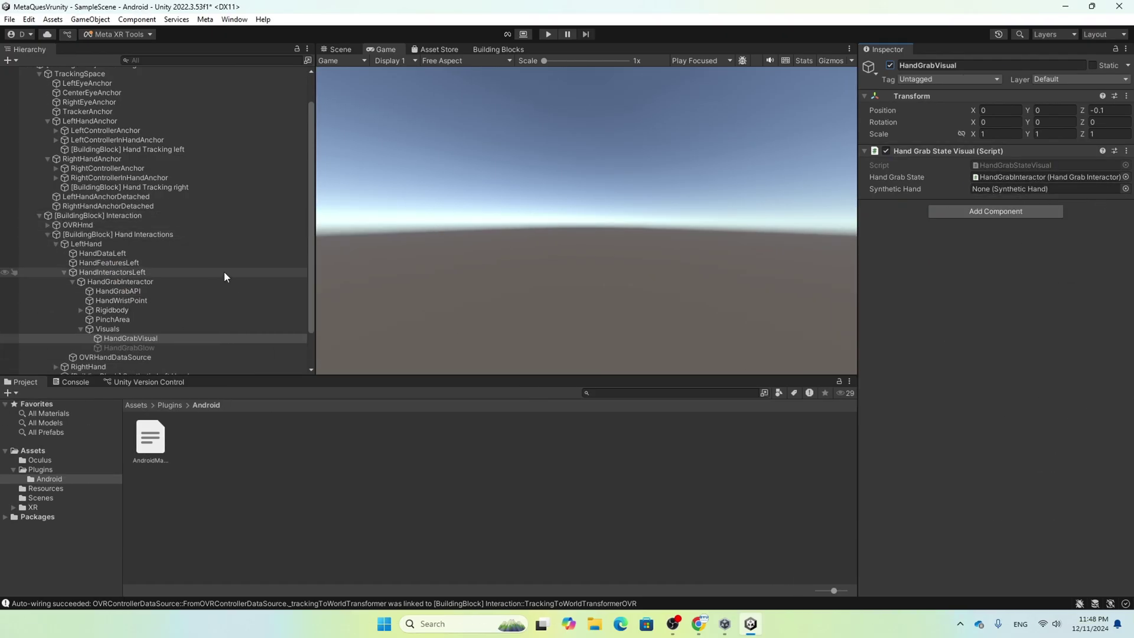
- Assign the Synthetic Left Hand building block as the Synthetic Hand of the left hand's HandGrabVisual
{"action": "scroll", "coordinate": [195, 219], "scroll_direction": "down", "scroll_amount": 2}
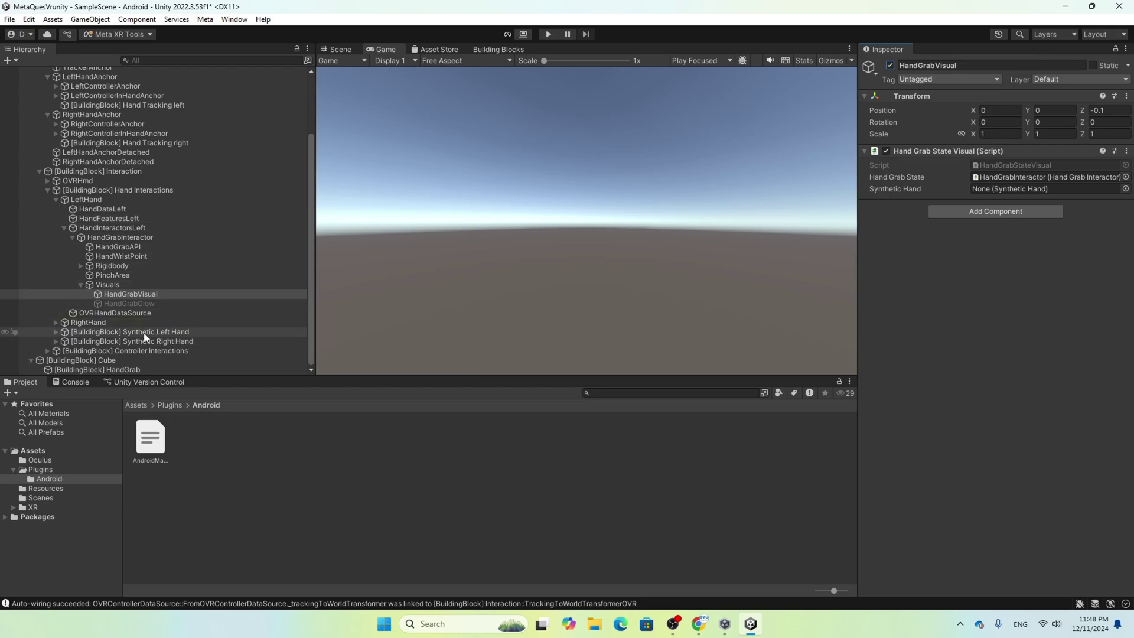
{"action": "left_click", "coordinate": [165, 332]}
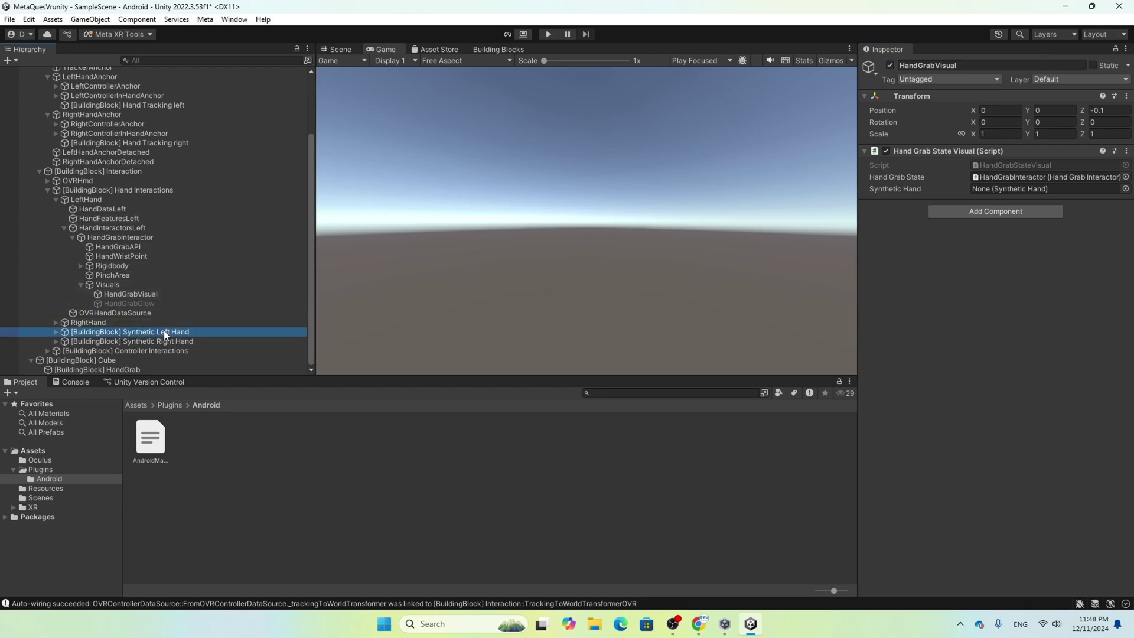
{"action": "left_click_drag", "start_coordinate": [164, 331], "coordinate": [1011, 192]}
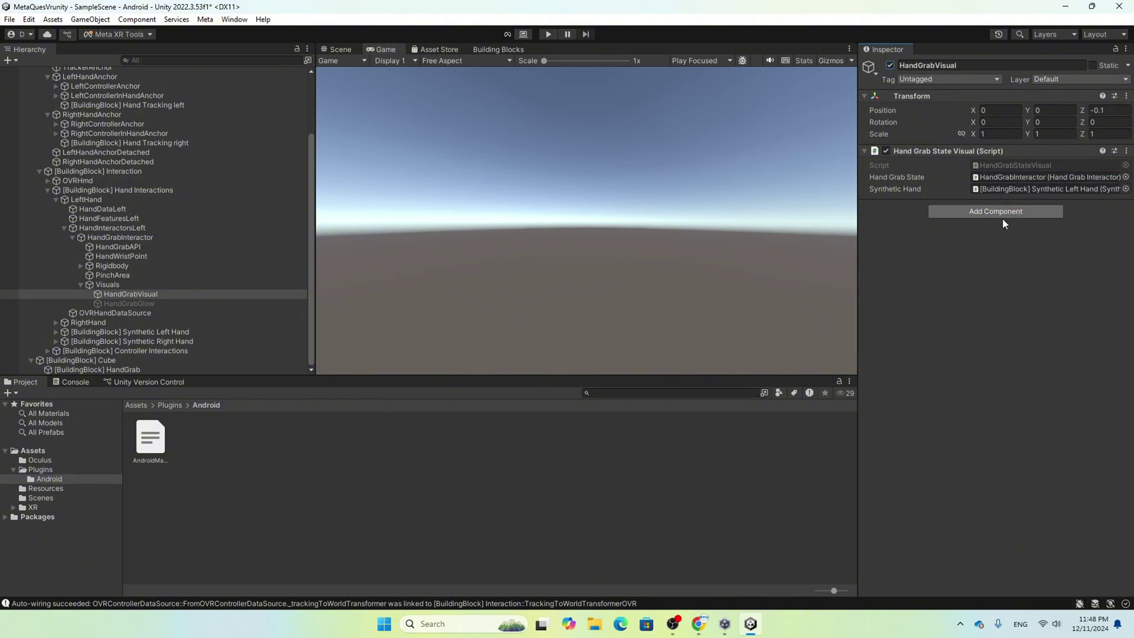
- Activate the HandGrabVisual object in the Visuals of the right hand's HandGrabInteractor
{"action": "left_click", "coordinate": [55, 199]}
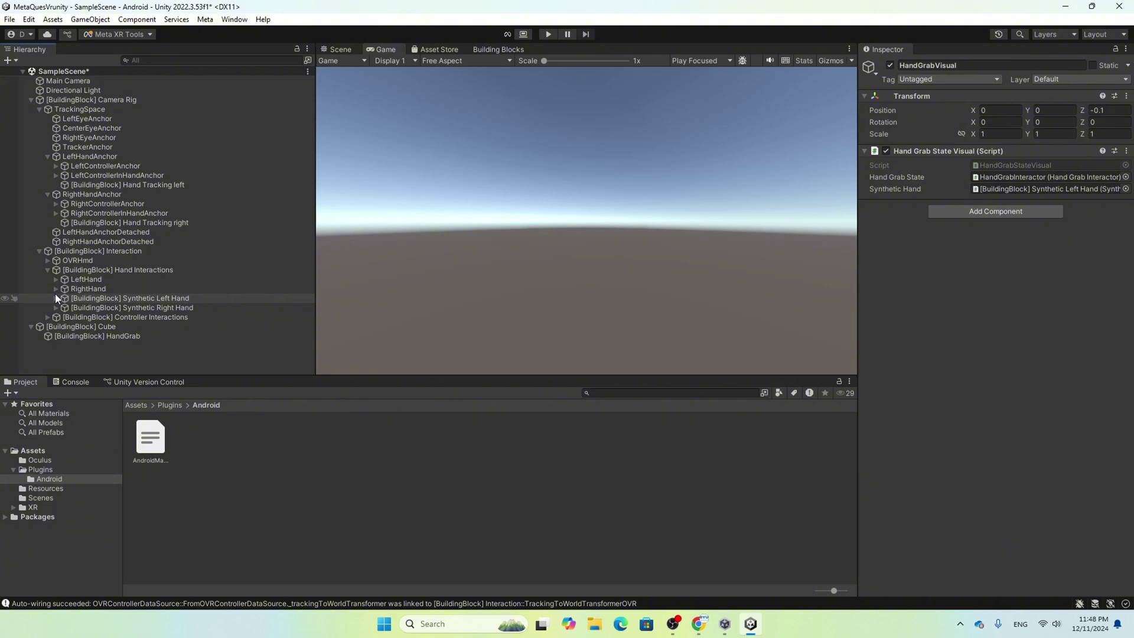
{"action": "left_click", "coordinate": [55, 289]}
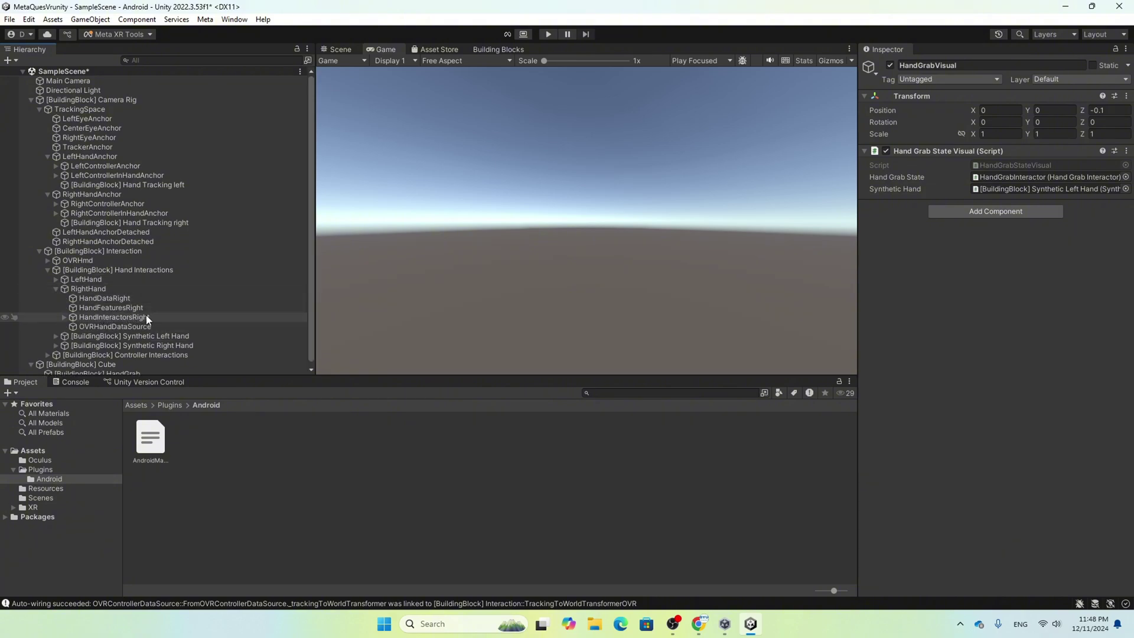
{"action": "left_click", "coordinate": [64, 317]}
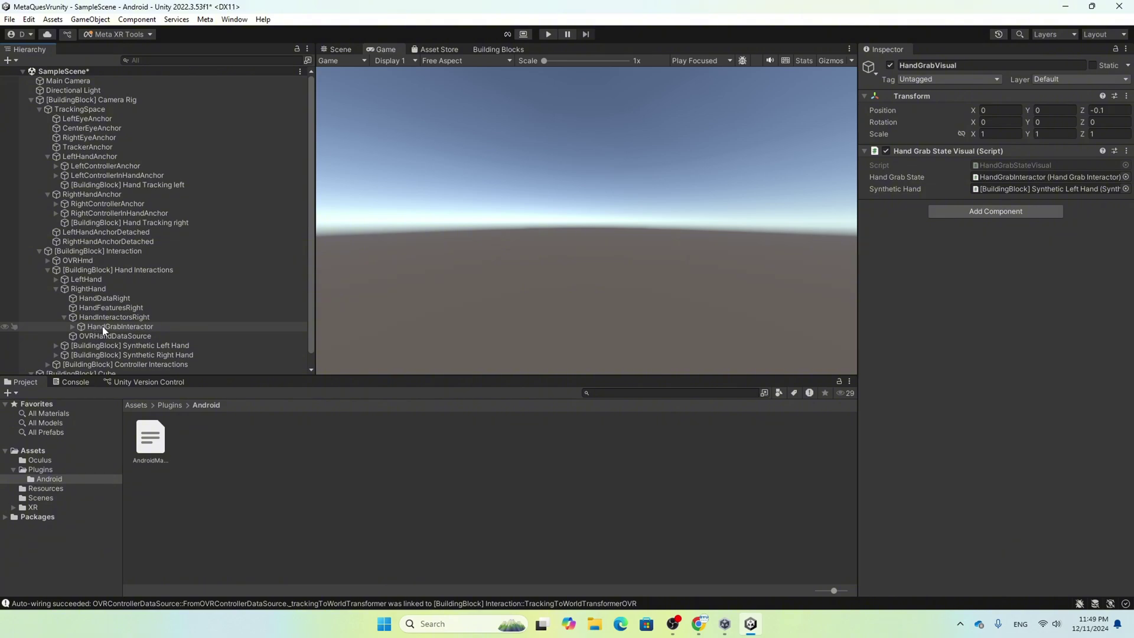
{"action": "left_click", "coordinate": [73, 326]}
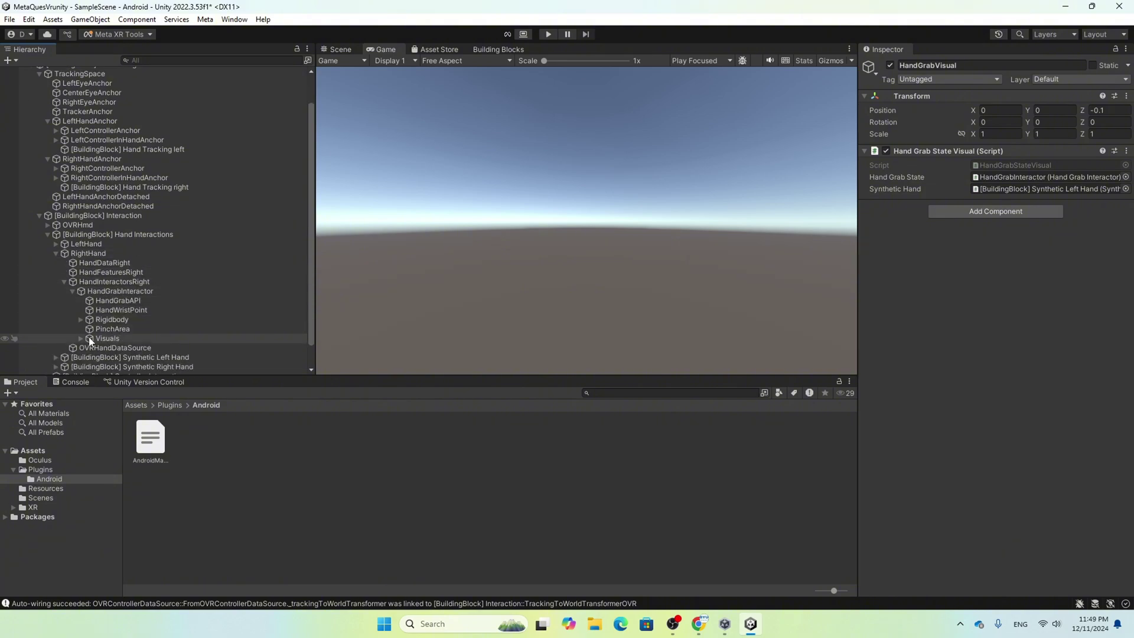
{"action": "left_click", "coordinate": [79, 338]}
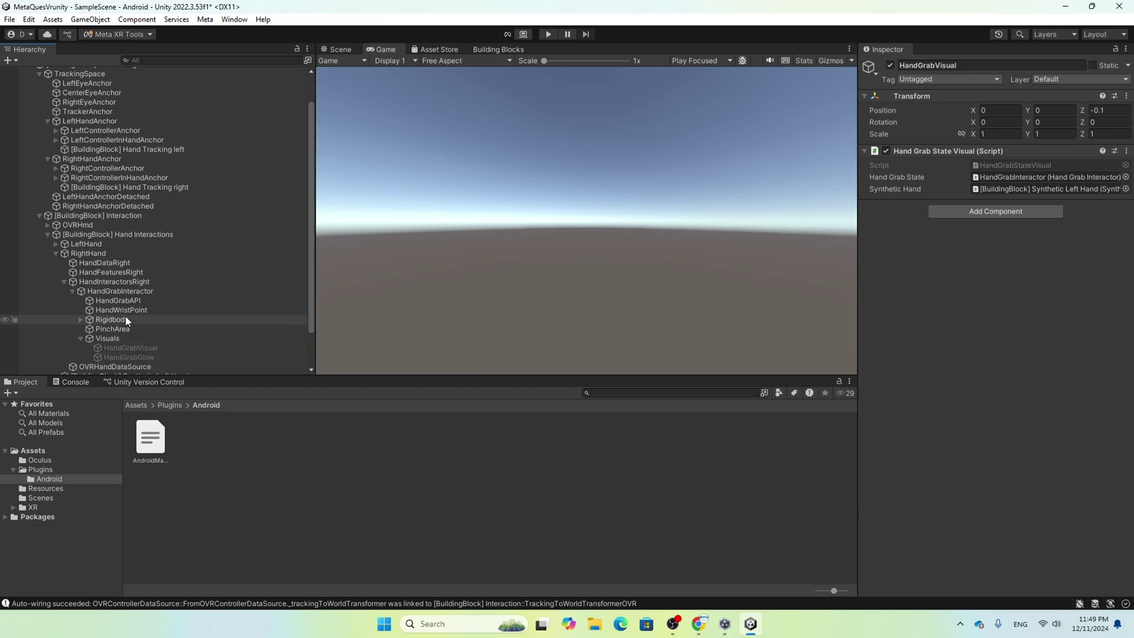
{"action": "left_click", "coordinate": [140, 350]}
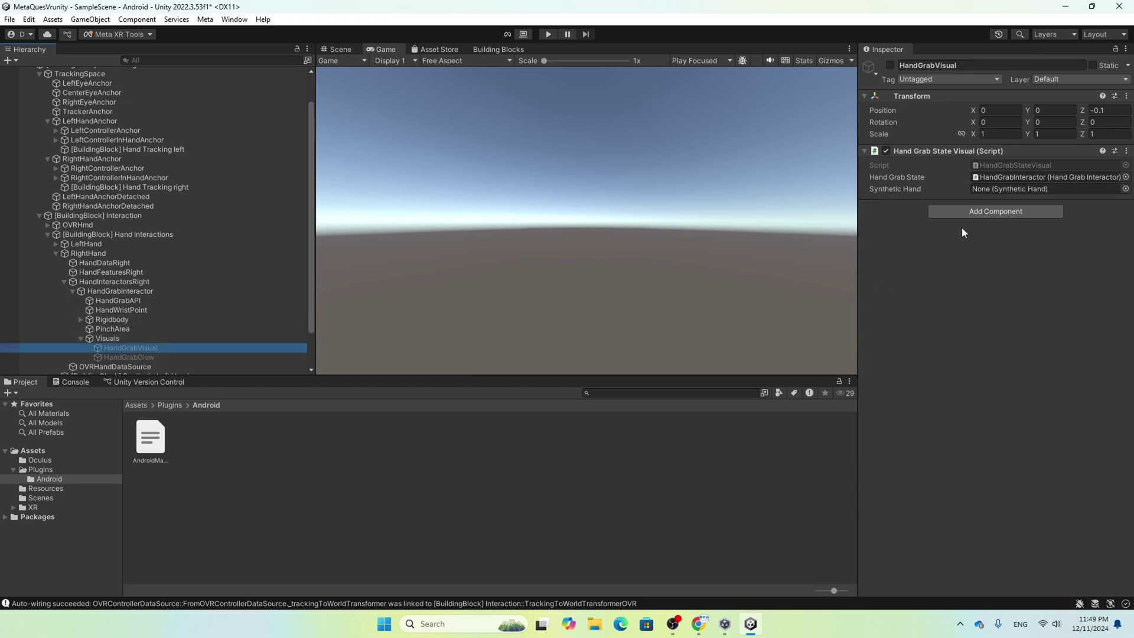
{"action": "left_click", "coordinate": [890, 65]}
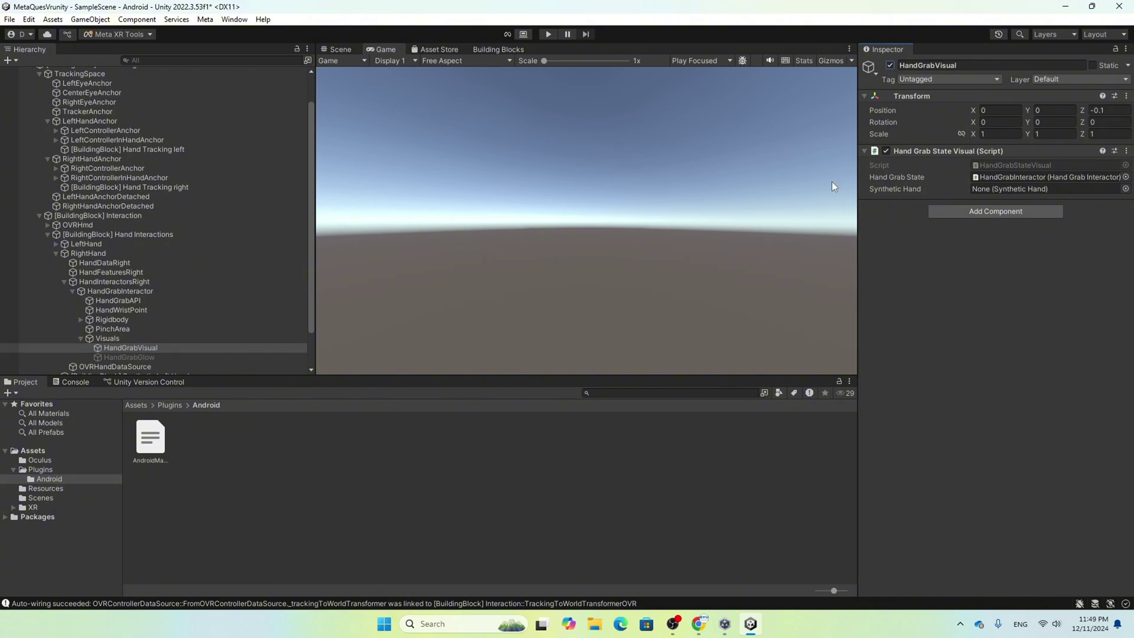
- Assign the Synthetic Right Hand building block as the Synthetic Hand of the right hand's HandGrabVisual
{"action": "scroll", "coordinate": [194, 282], "scroll_direction": "down", "scroll_amount": 3}
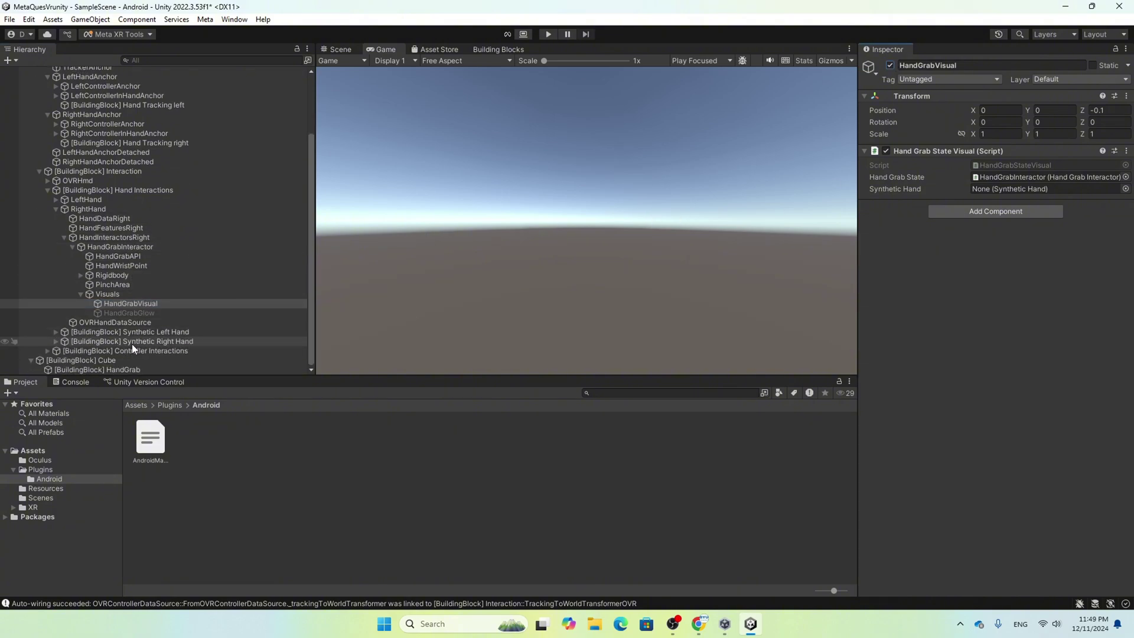
{"action": "left_click", "coordinate": [1125, 189]}
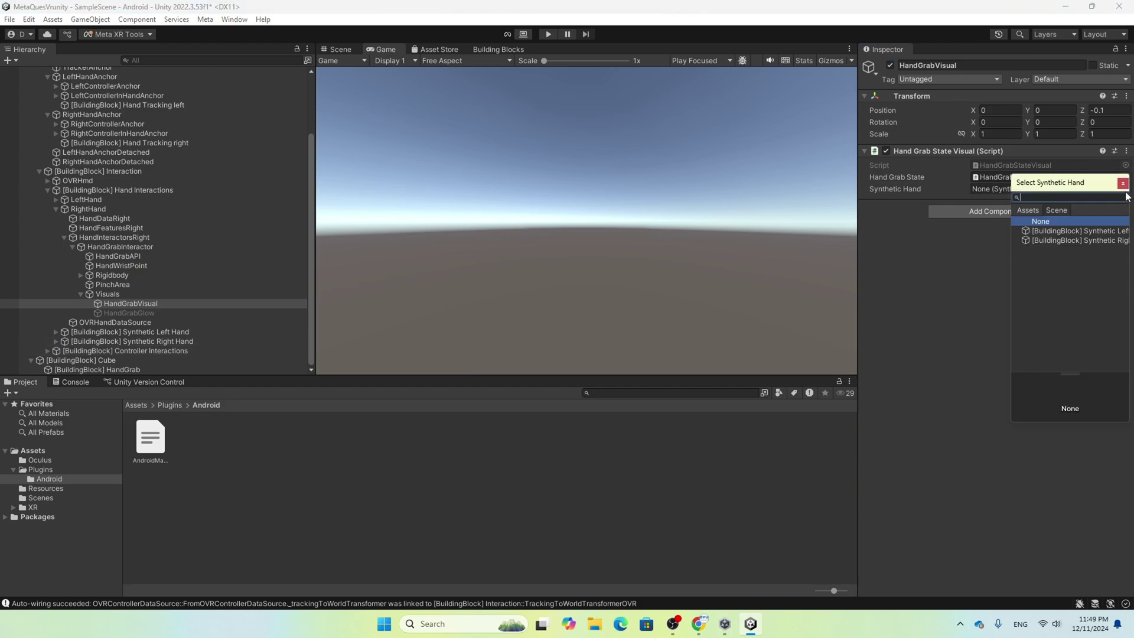
{"action": "left_click", "coordinate": [956, 308]}
{"action": "left_click", "coordinate": [1125, 189]}
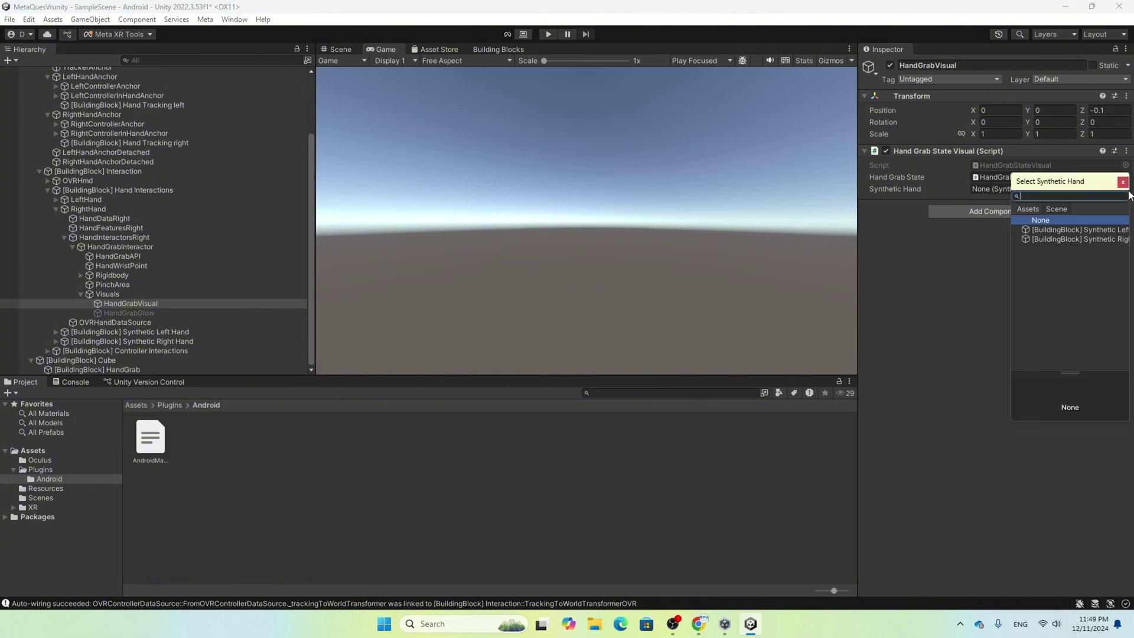
{"action": "left_click", "coordinate": [1095, 239]}
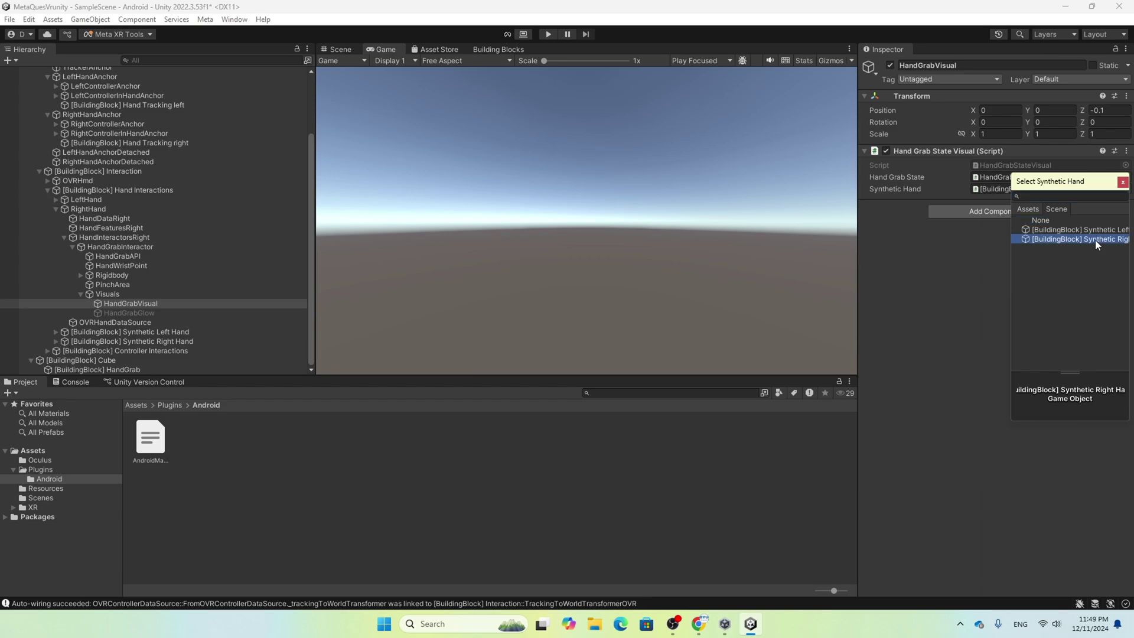
{"action": "left_click", "coordinate": [1122, 182]}
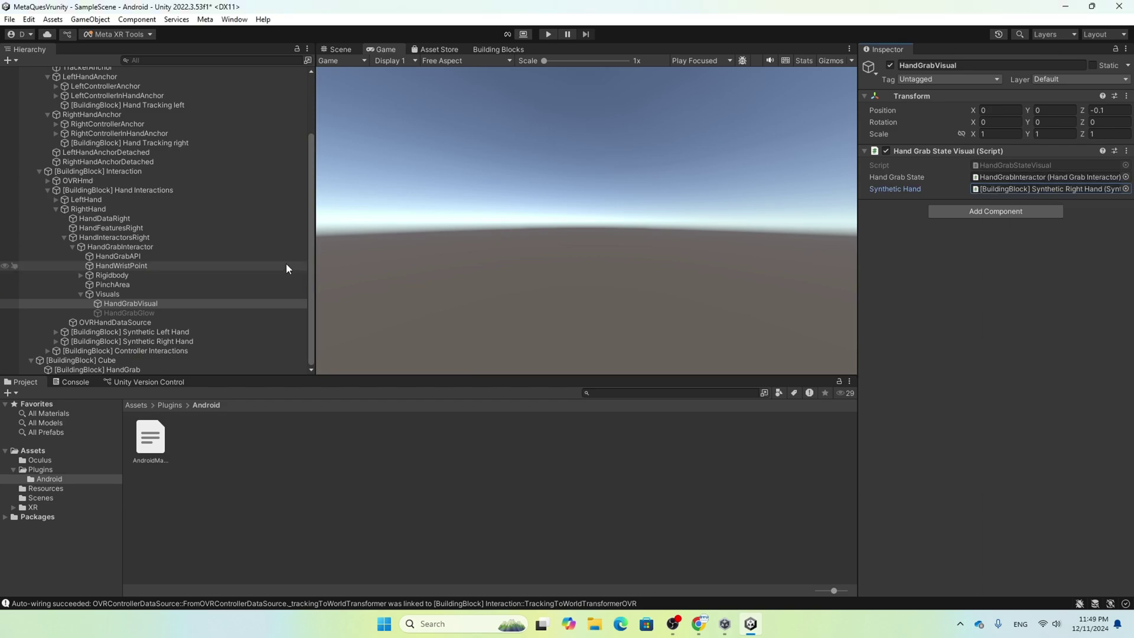
- Save the current scene with the hand grab visual changes
{"action": "left_click", "coordinate": [9, 22]}
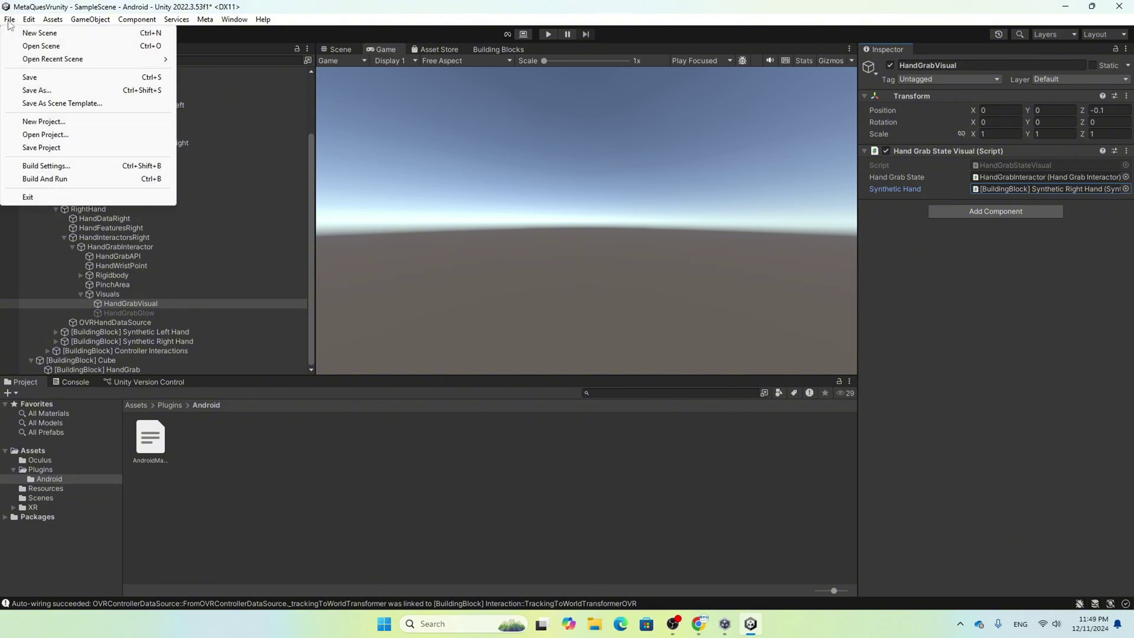
{"action": "left_click", "coordinate": [600, 480]}
{"action": "left_click", "coordinate": [9, 21]}
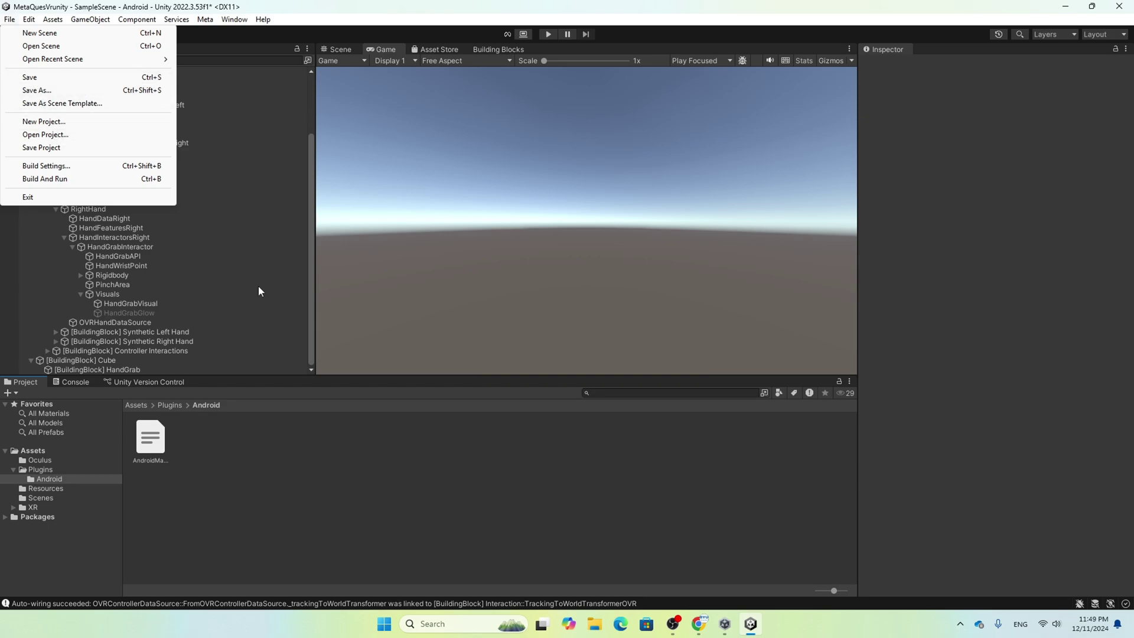
{"action": "left_click", "coordinate": [438, 467]}
{"action": "key", "text": "ctrl+s"}
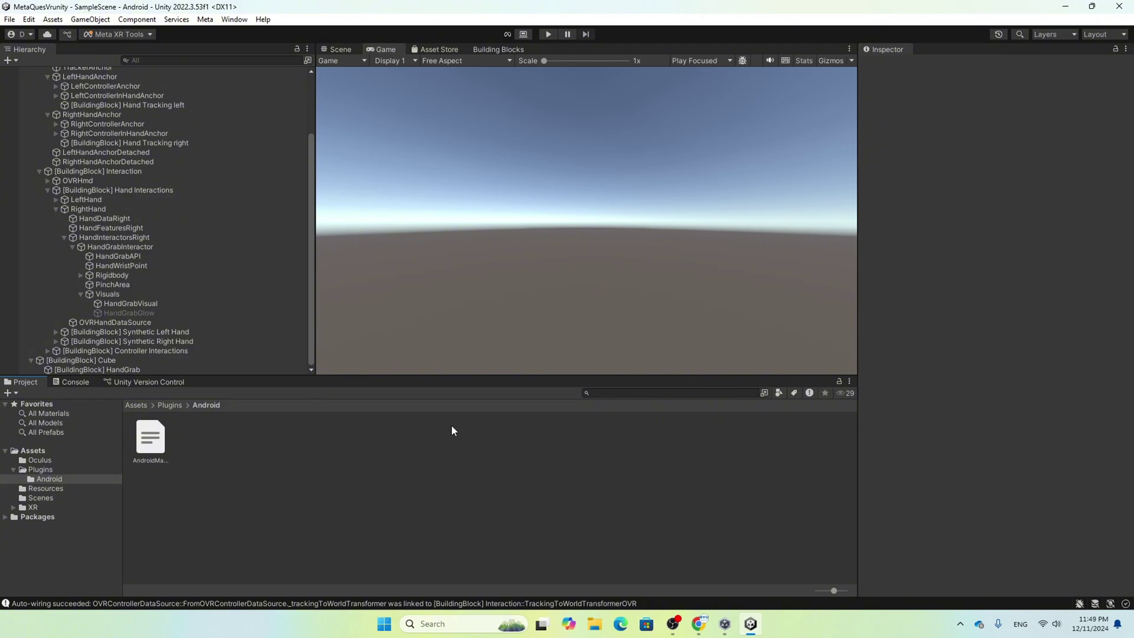
- Check the Meta XR Project Setup Tool checklist for outstanding items, and close Project Settings
{"action": "scroll", "coordinate": [169, 209], "scroll_direction": "up", "scroll_amount": 4}
{"action": "left_click", "coordinate": [128, 36]}
{"action": "left_click", "coordinate": [131, 60]}
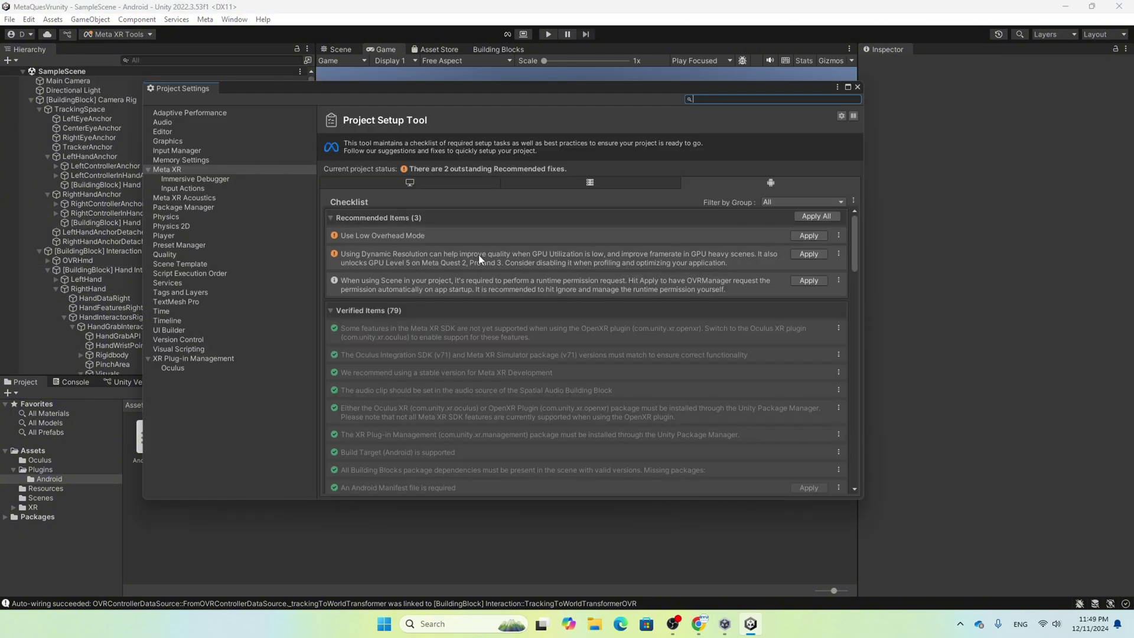
{"action": "left_click", "coordinate": [858, 87]}
- Collapse the TrackingSpace and Hand Interactions branches of the Camera Rig in the Hierarchy
{"action": "scroll", "coordinate": [134, 260], "scroll_direction": "down", "scroll_amount": 4}
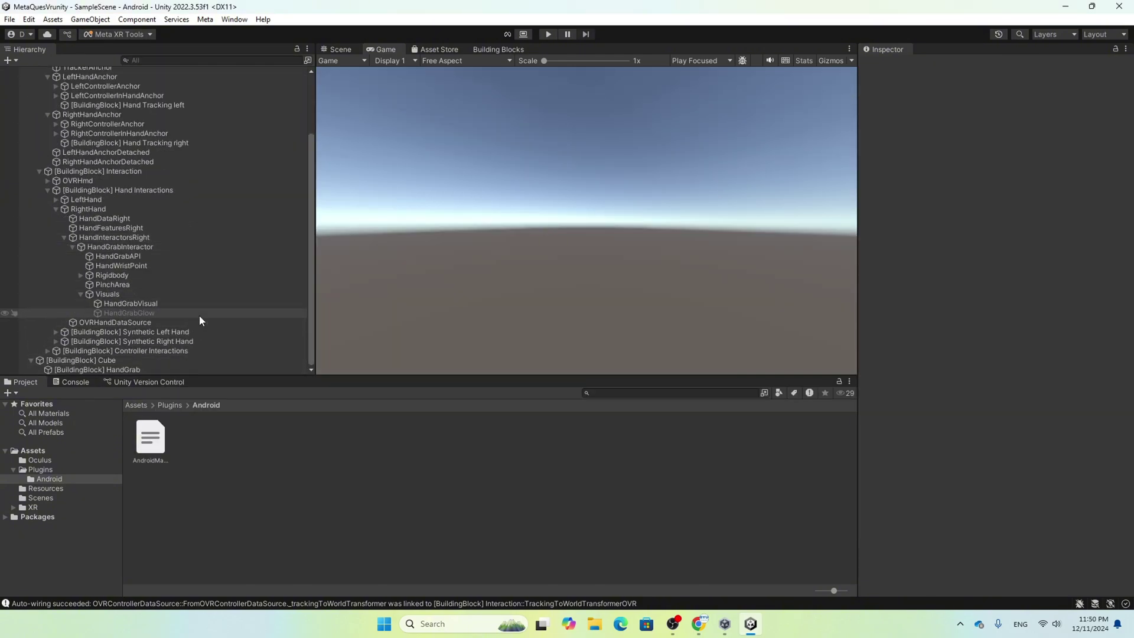
{"action": "scroll", "coordinate": [214, 289], "scroll_direction": "up", "scroll_amount": 3}
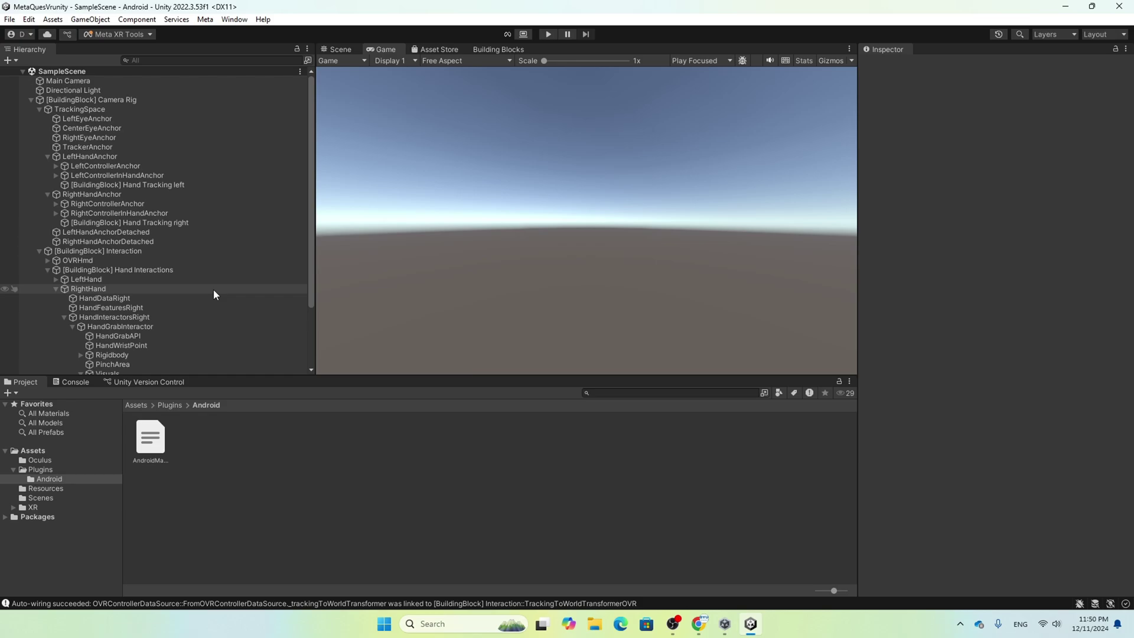
{"action": "left_click", "coordinate": [38, 109]}
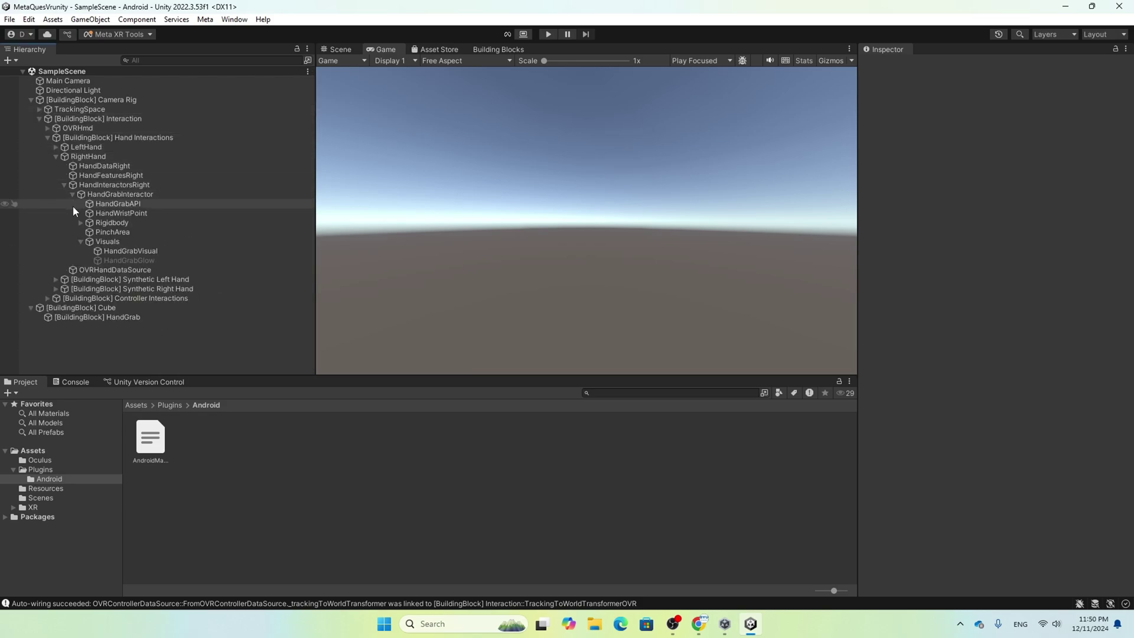
{"action": "left_click", "coordinate": [45, 139]}
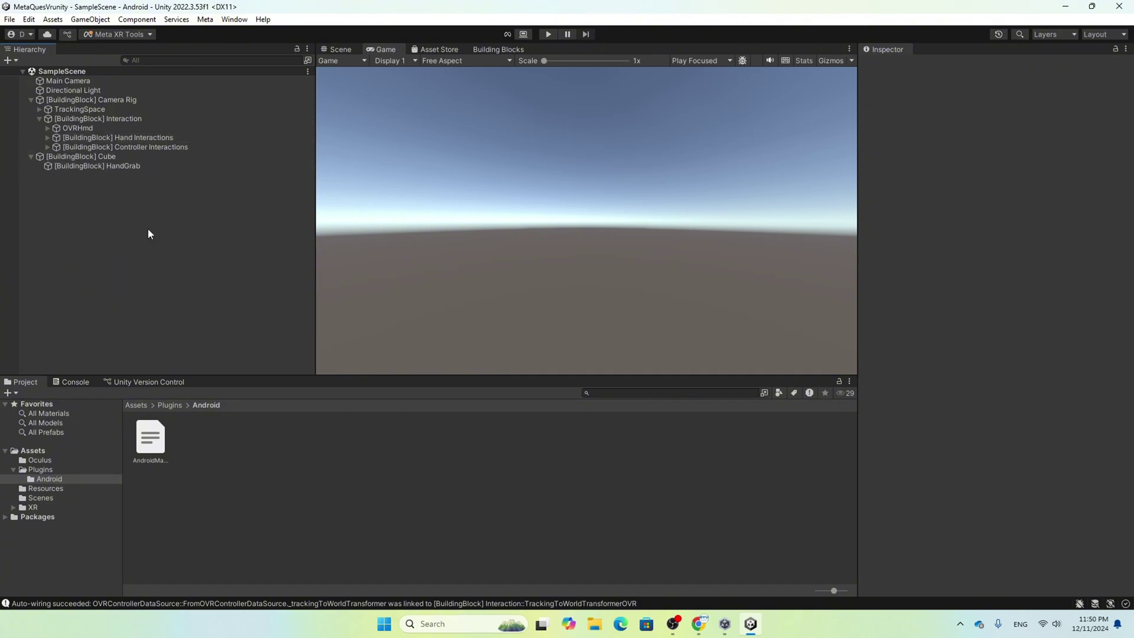
- Select the Cube building block and frame it in the Scene view
{"action": "left_click", "coordinate": [113, 157]}
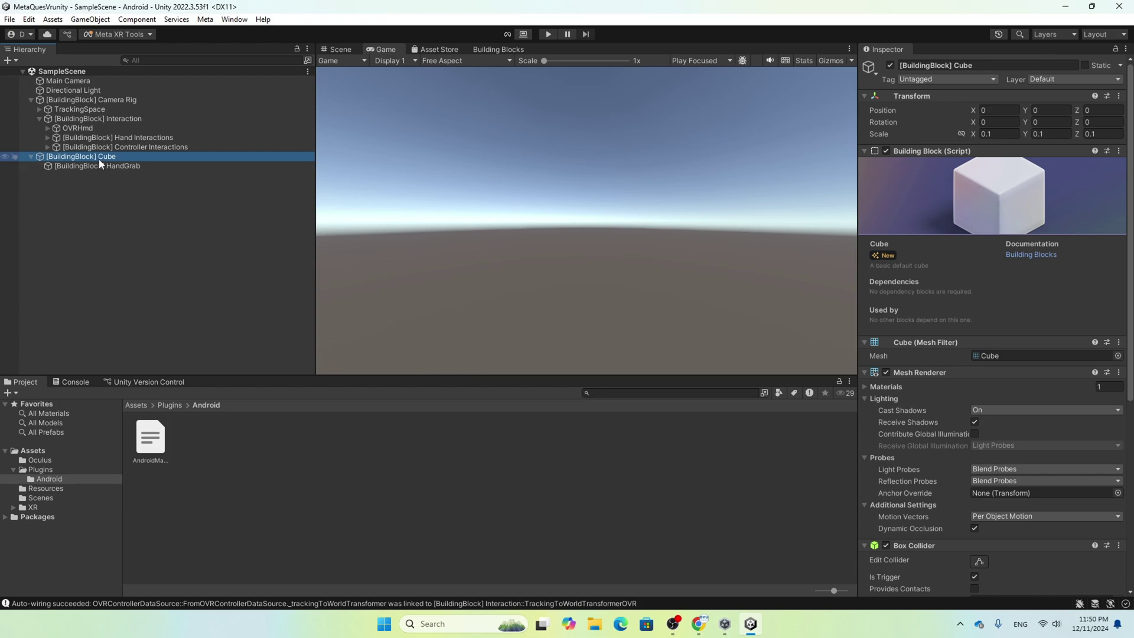
{"action": "left_click", "coordinate": [99, 159]}
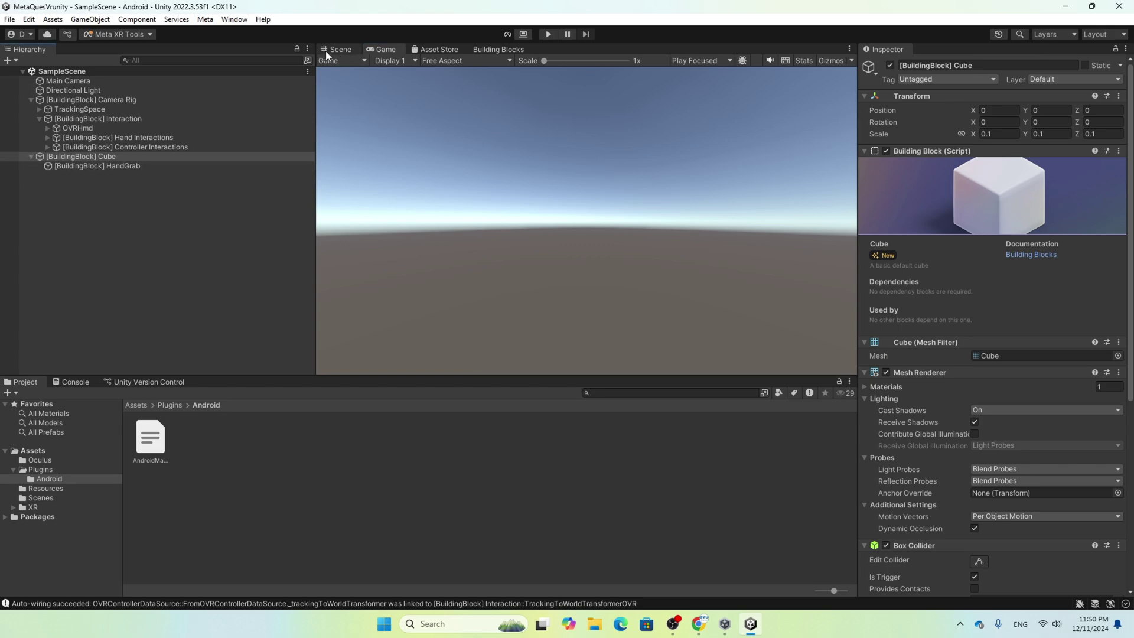
{"action": "left_click", "coordinate": [327, 51]}
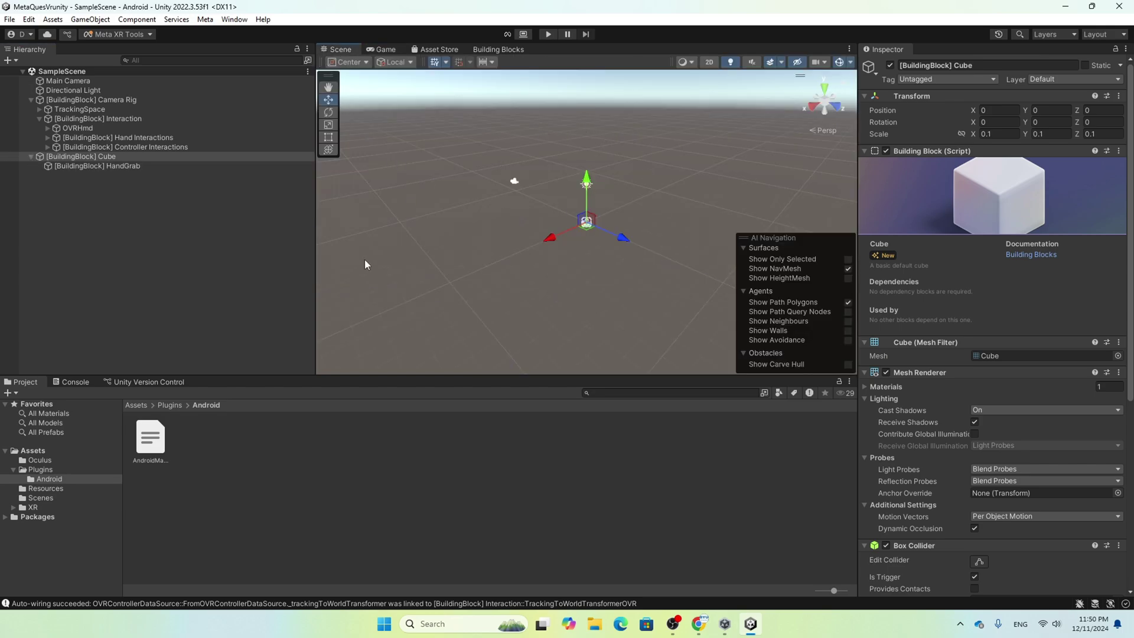
{"action": "double_click", "coordinate": [100, 158]}
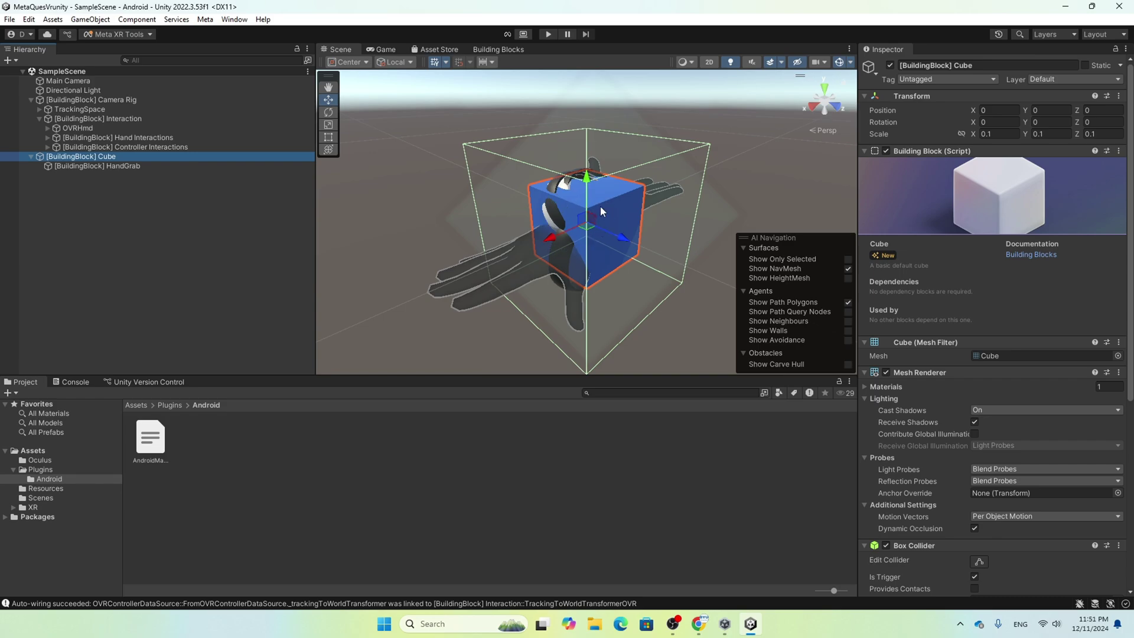
- Set the Cube building block's position to Y 1.6 and Z 0.35, and frame it in the Scene view
{"action": "scroll", "coordinate": [1083, 411], "scroll_direction": "down", "scroll_amount": 5}
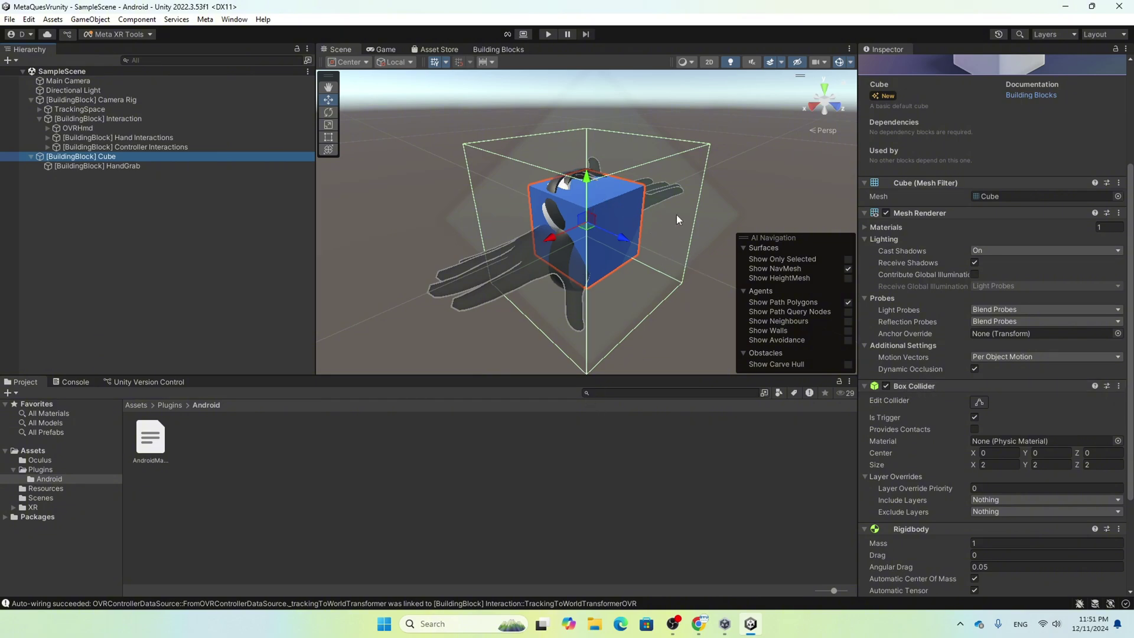
{"action": "scroll", "coordinate": [1061, 309], "scroll_direction": "up", "scroll_amount": 5}
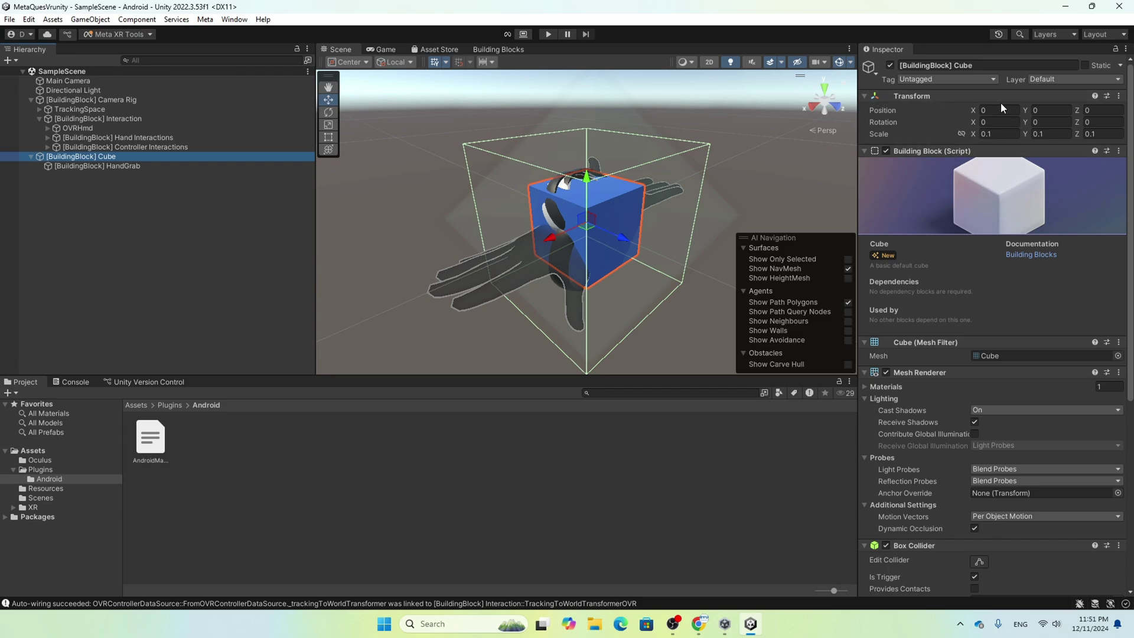
{"action": "left_click", "coordinate": [1057, 111]}
{"action": "type", "text": "1.6"}
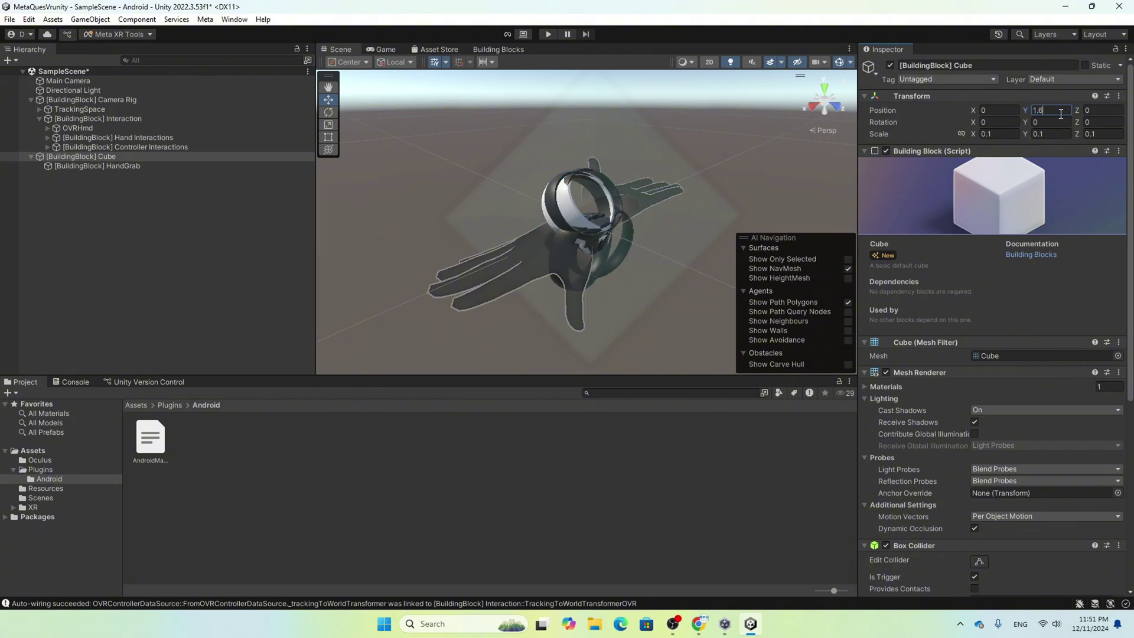
{"action": "key", "text": "Tab"}
{"action": "type", "text": "0.35"}
{"action": "left_click", "coordinate": [168, 200]}
{"action": "double_click", "coordinate": [81, 156]}
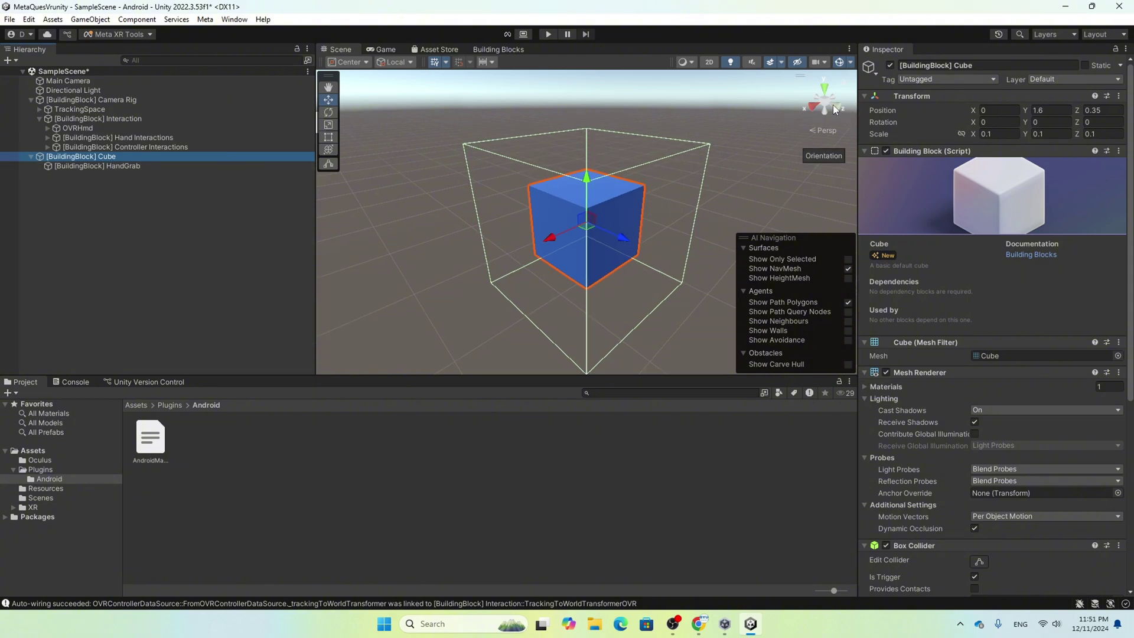
- Set the Cube's Box Collider size to 1 on the X, Y and Z axes
{"action": "scroll", "coordinate": [1016, 459], "scroll_direction": "down", "scroll_amount": 10}
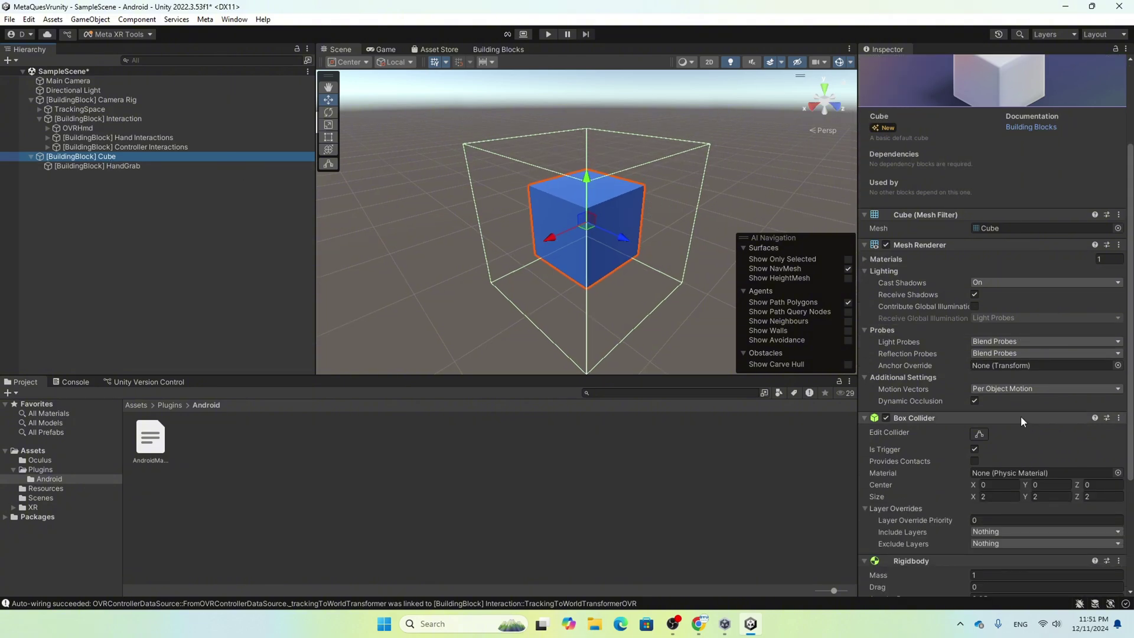
{"action": "scroll", "coordinate": [1020, 413], "scroll_direction": "down", "scroll_amount": 2}
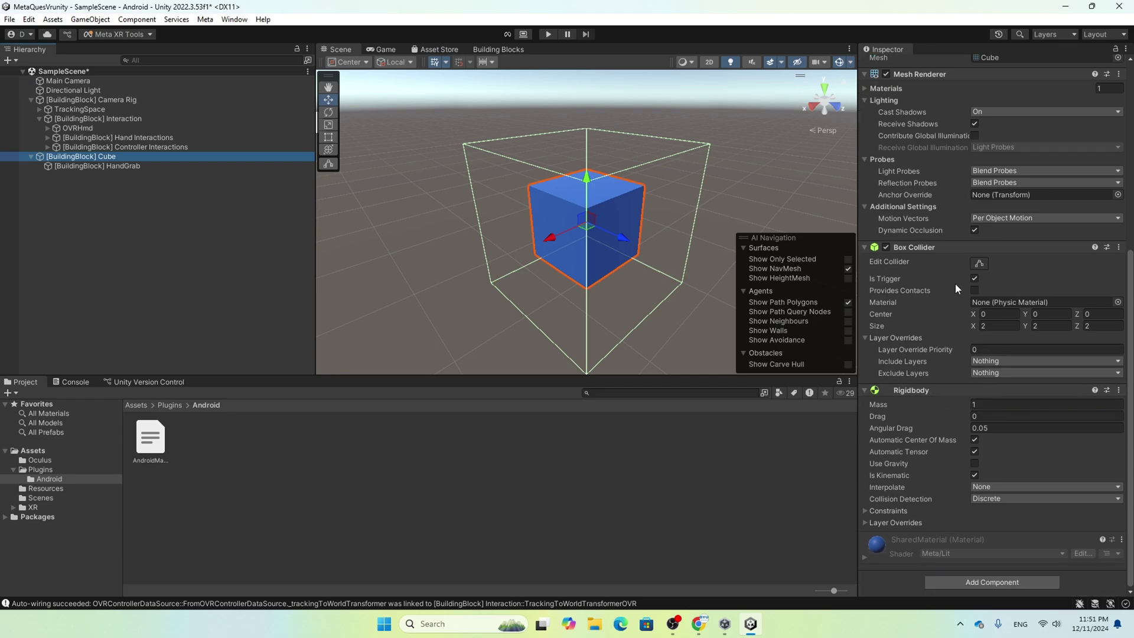
{"action": "left_click", "coordinate": [1003, 327]}
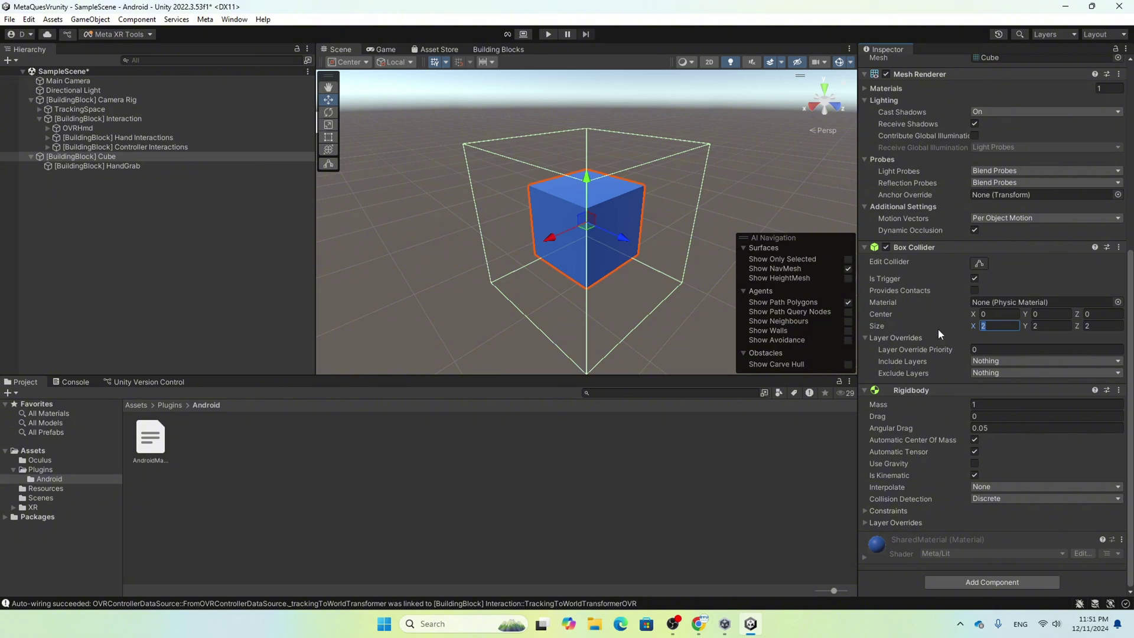
{"action": "type", "text": "1"}
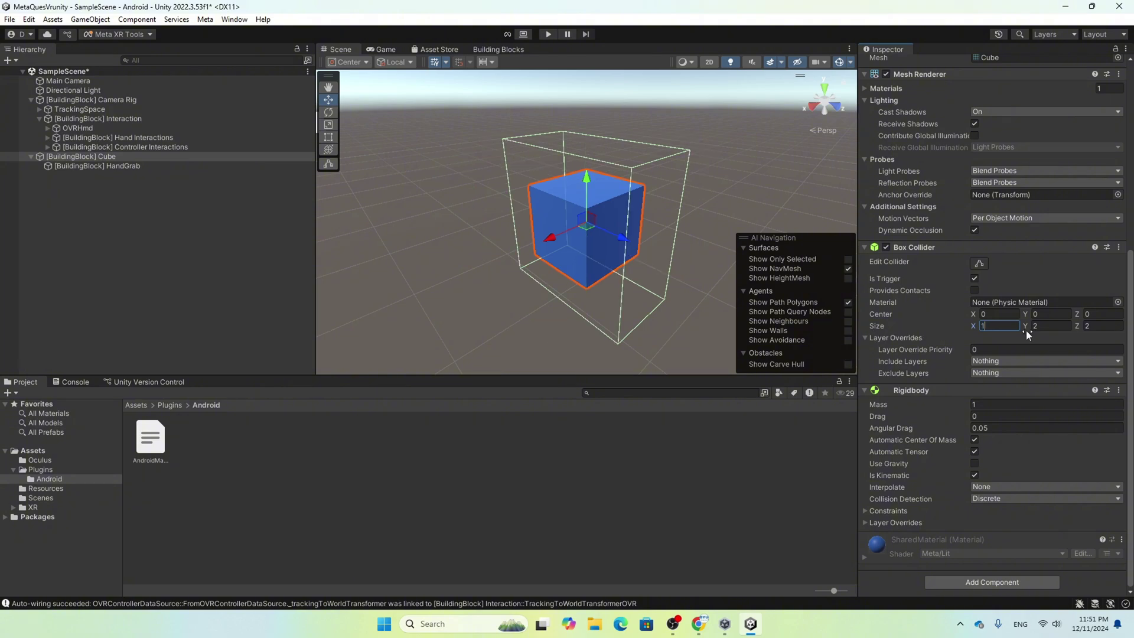
{"action": "key", "text": "Tab"}
{"action": "type", "text": "1"}
{"action": "key", "text": "Tab"}
{"action": "type", "text": "1"}
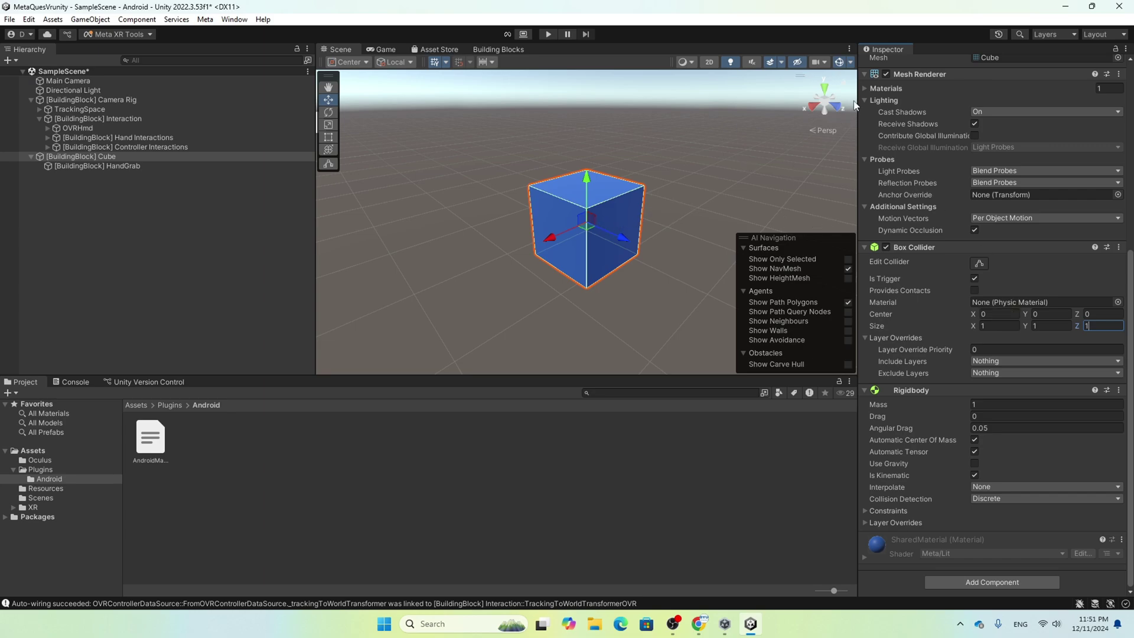
- Save the scene with the cube's new position and collider size
{"action": "left_click", "coordinate": [810, 103]}
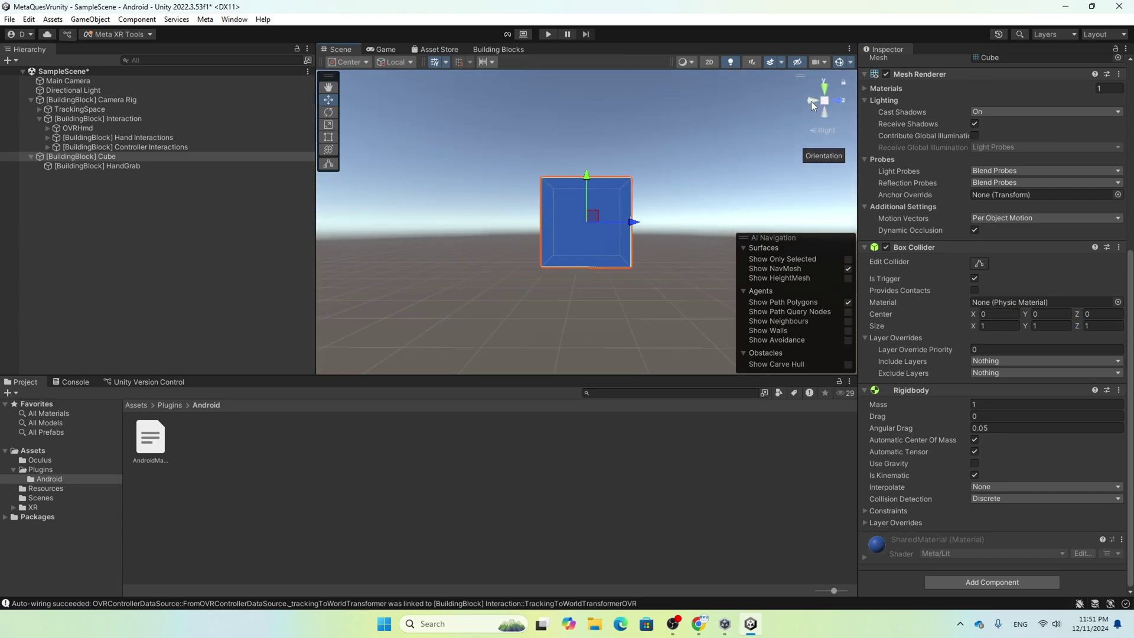
{"action": "left_click", "coordinate": [820, 98]}
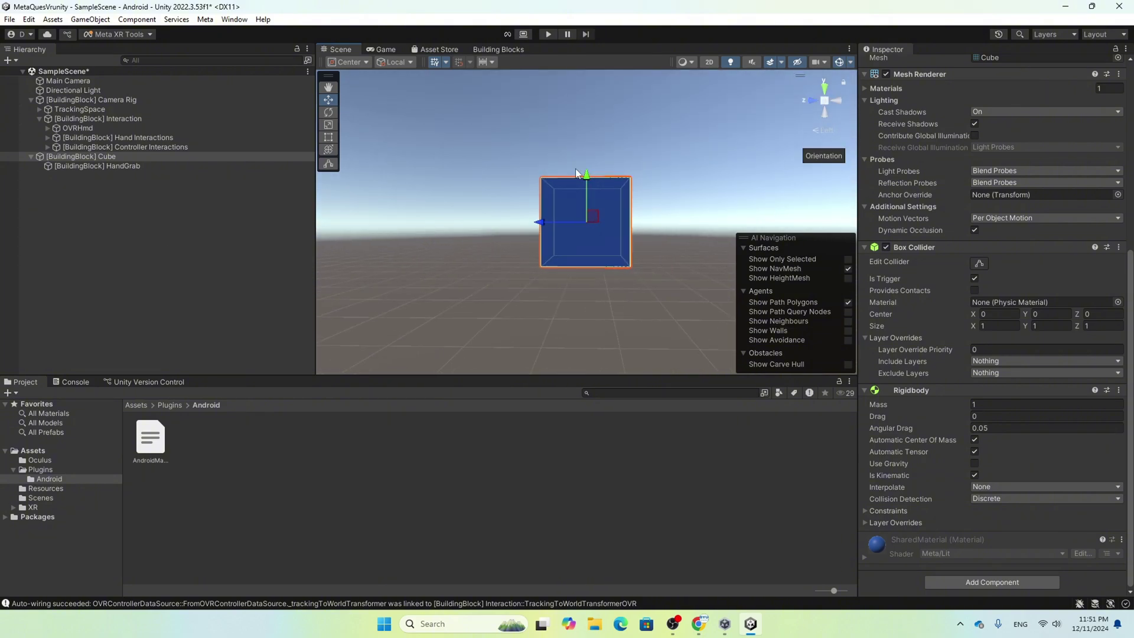
{"action": "key", "text": "ctrl+s"}
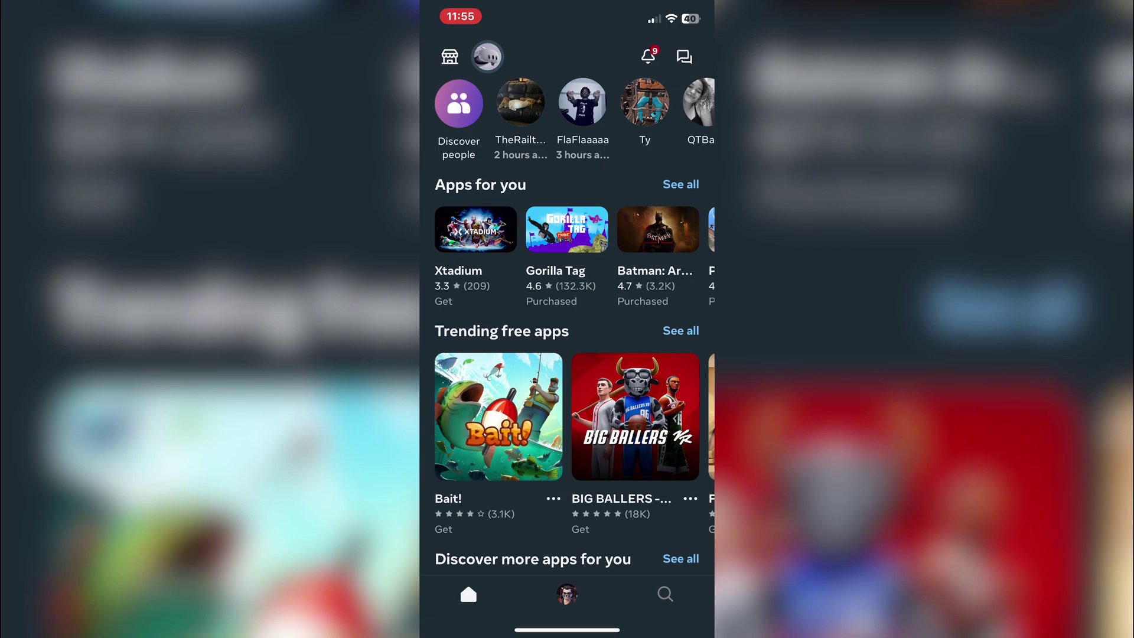
- Switch to the Meta Horizon mobile app, connect to the Meta Quest 3, and open Developer Mode in its headset settings
{"action": "left_click", "coordinate": [566, 594]}
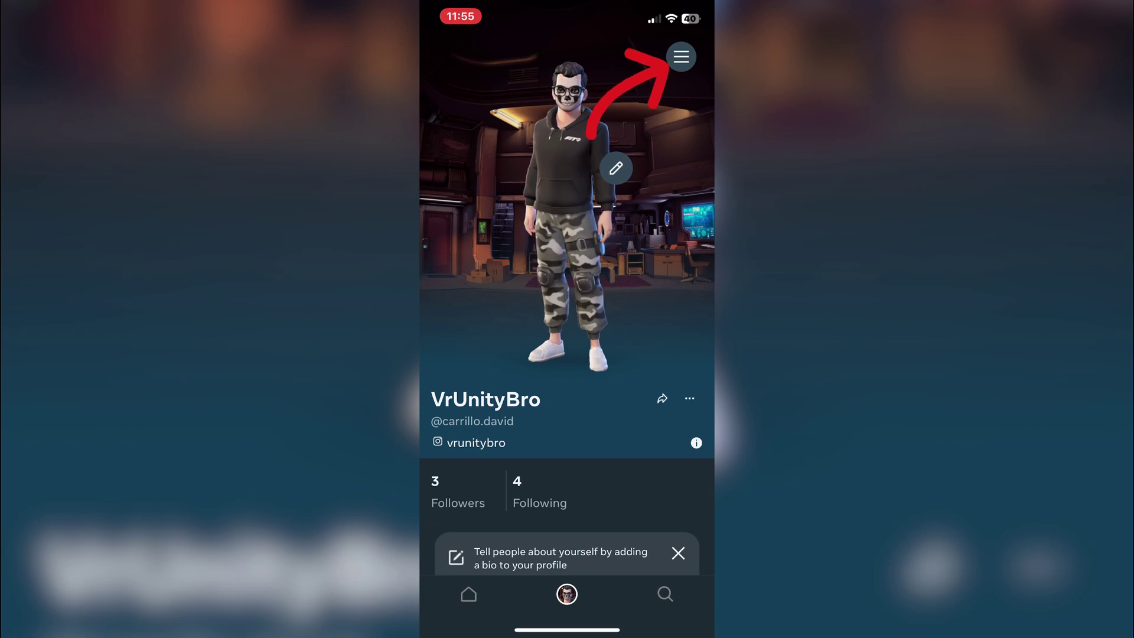
{"action": "left_click", "coordinate": [681, 56]}
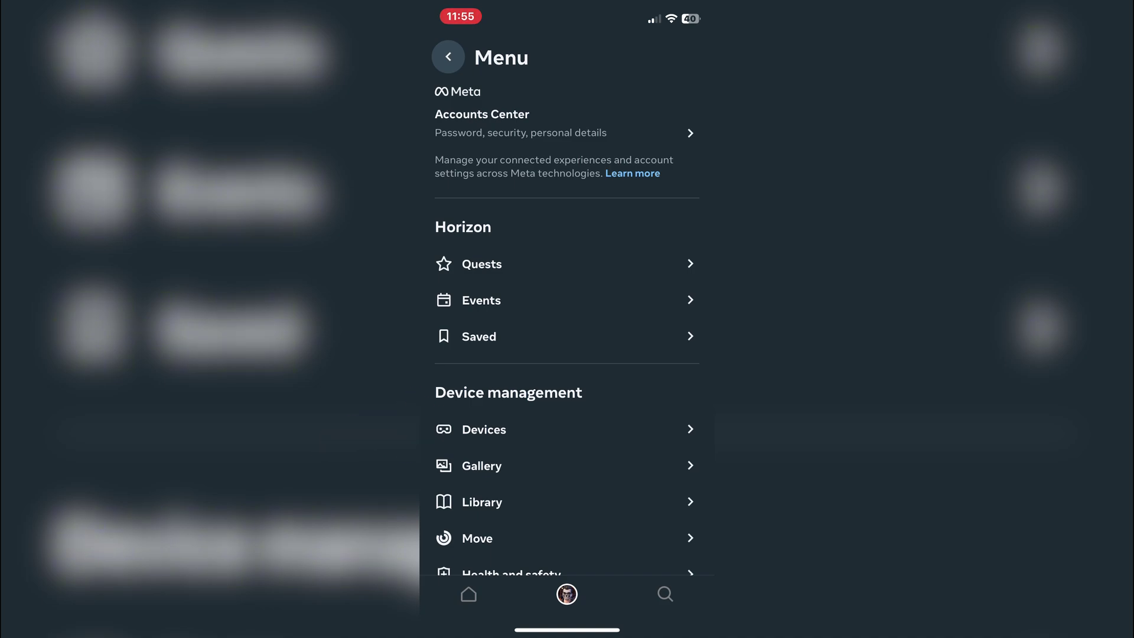
{"action": "left_click", "coordinate": [482, 429]}
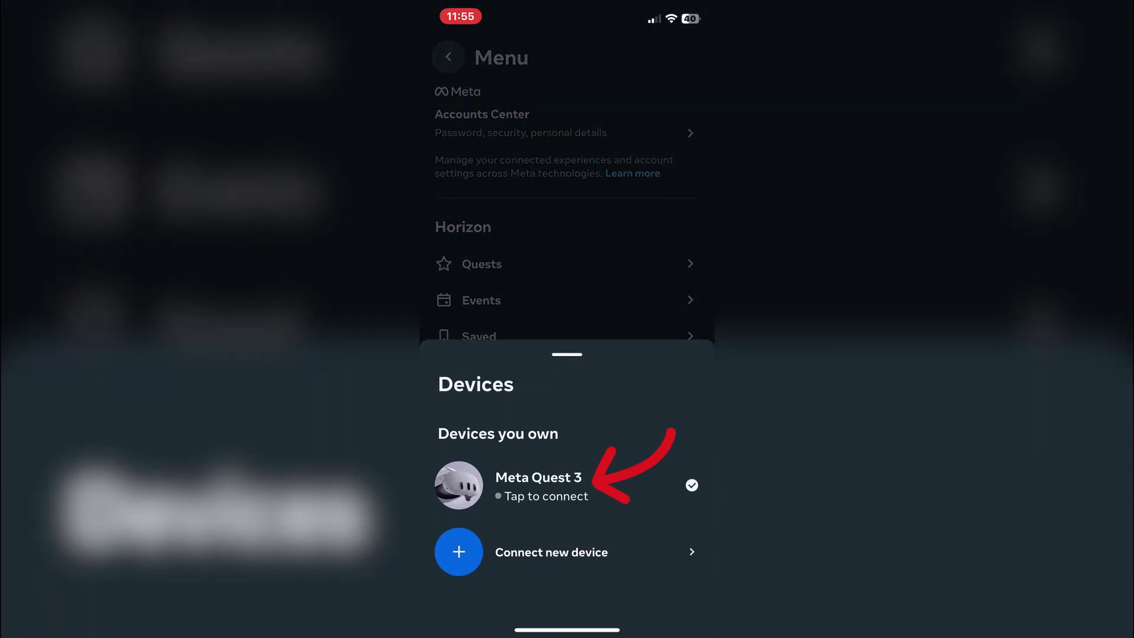
{"action": "left_click", "coordinate": [537, 486]}
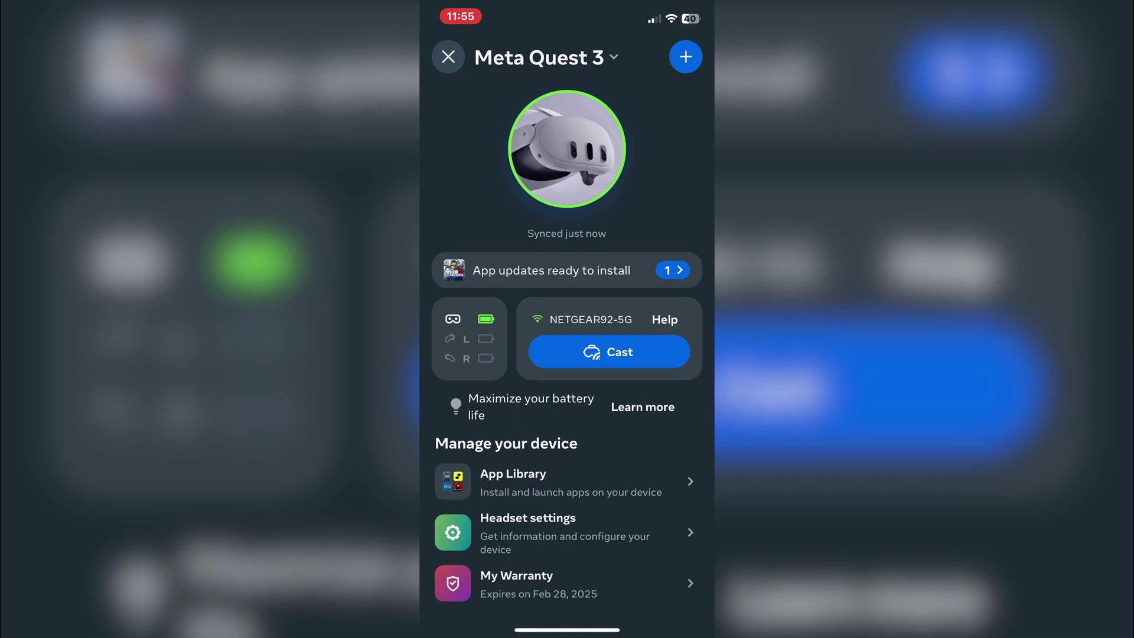
{"action": "left_click", "coordinate": [527, 531]}
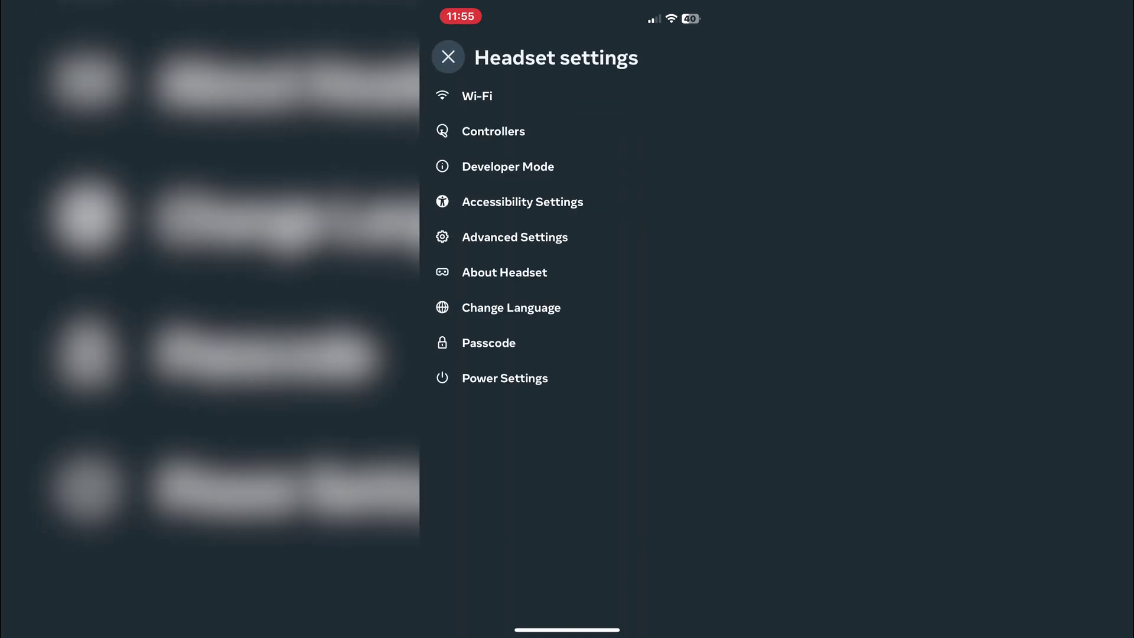
{"action": "left_click", "coordinate": [507, 166]}
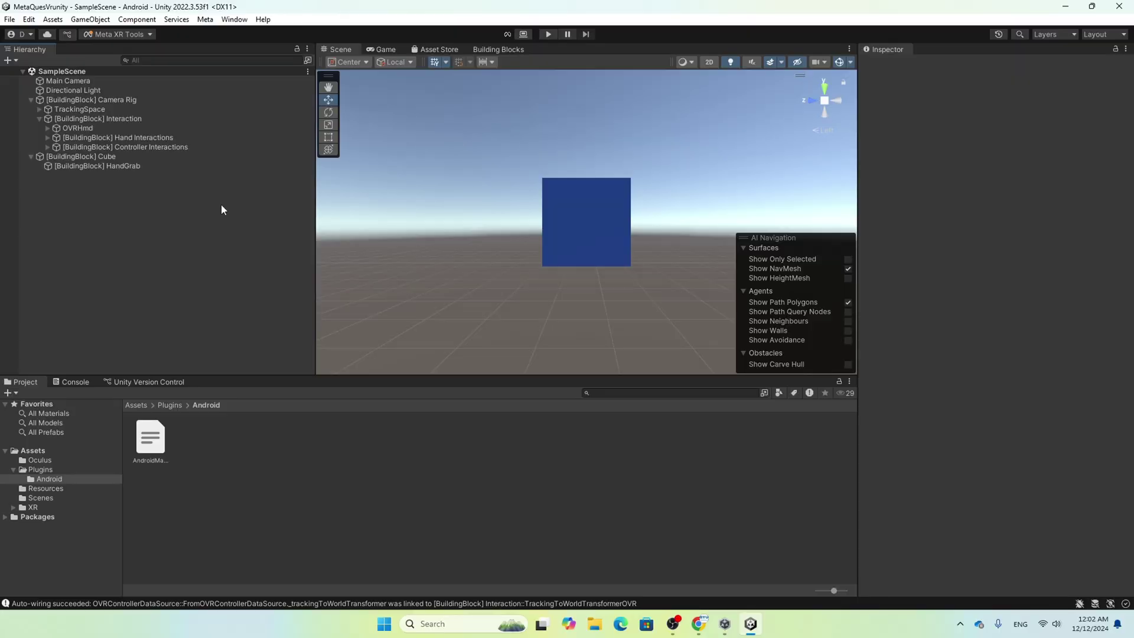
- Switch back to Unity and add the open SampleScene to the scenes in the Android build
{"action": "left_click", "coordinate": [10, 20]}
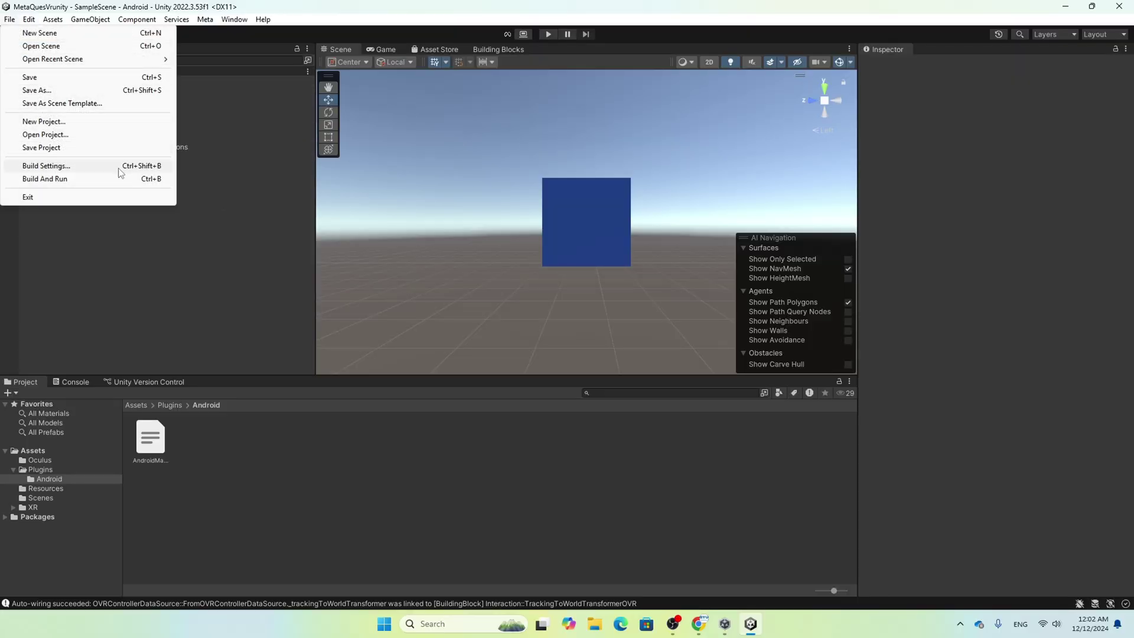
{"action": "left_click", "coordinate": [142, 166]}
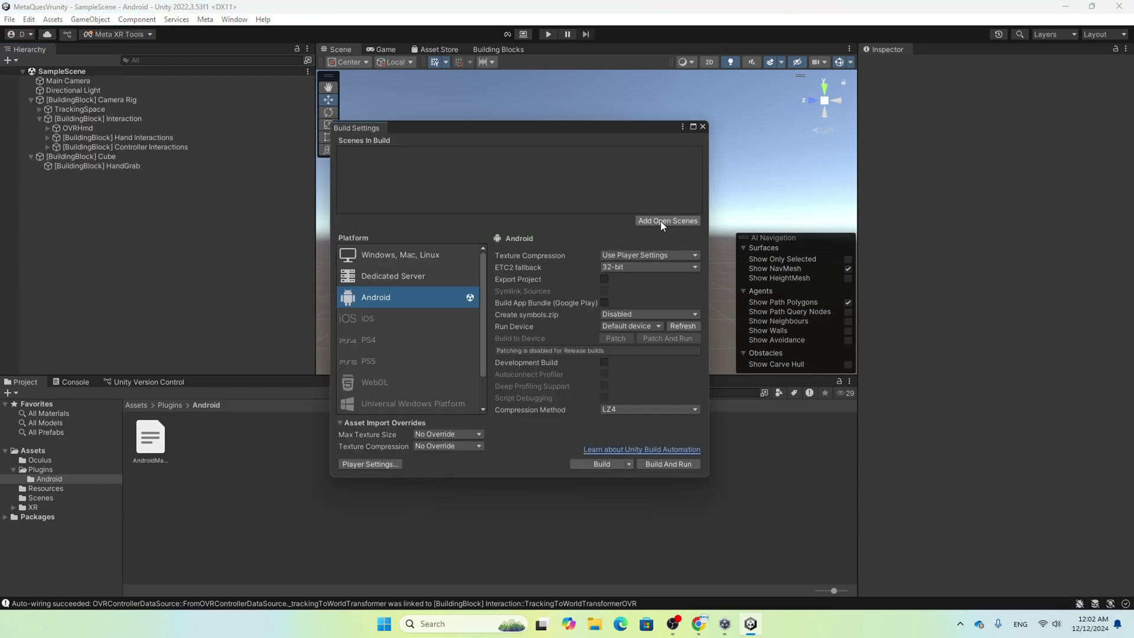
{"action": "left_click", "coordinate": [675, 222]}
- Set the Player company name to VrunityBro and the product name to MetaQuestVrunity, and close Project Settings
{"action": "left_click", "coordinate": [366, 465]}
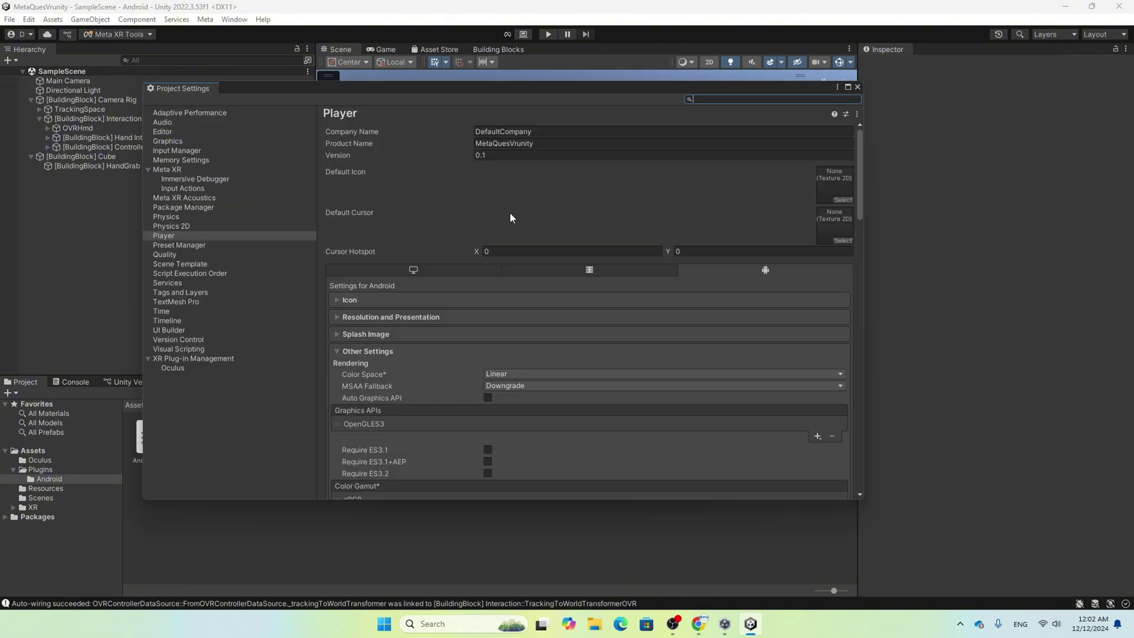
{"action": "left_click", "coordinate": [537, 131]}
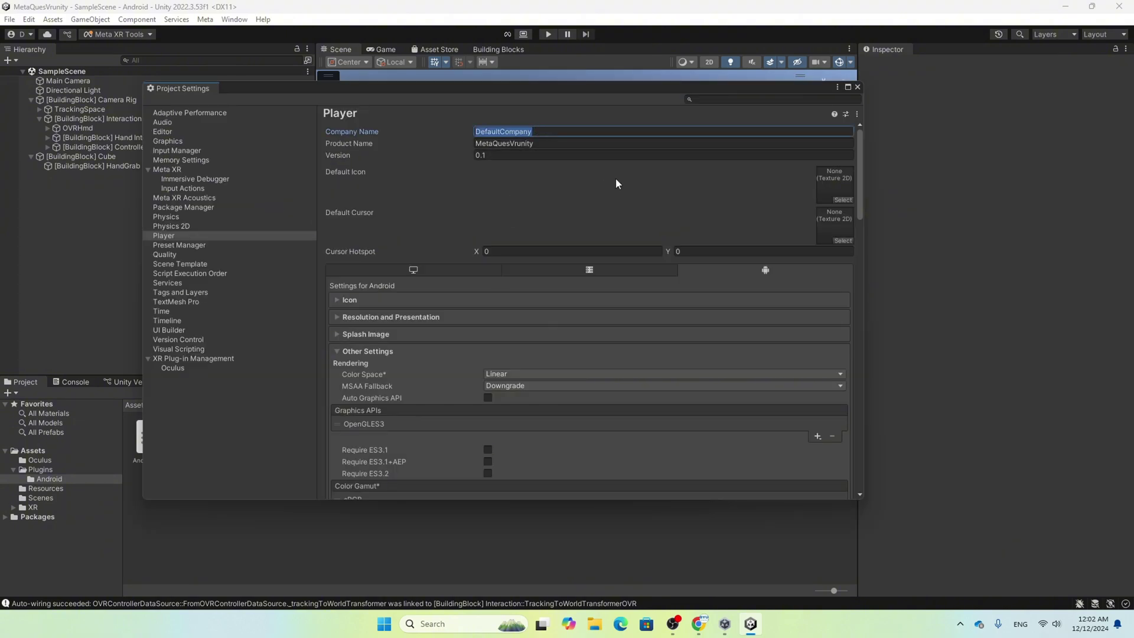
{"action": "type", "text": "VrunityBro"}
{"action": "key", "text": "Tab"}
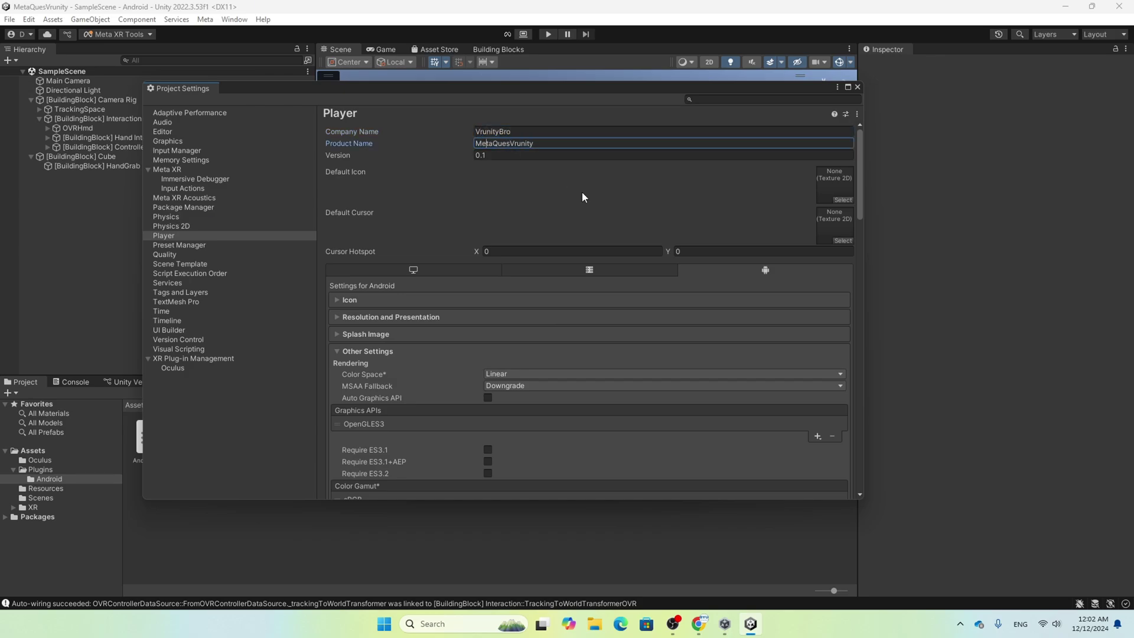
{"action": "type", "text": "t"}
{"action": "left_click", "coordinate": [532, 92]}
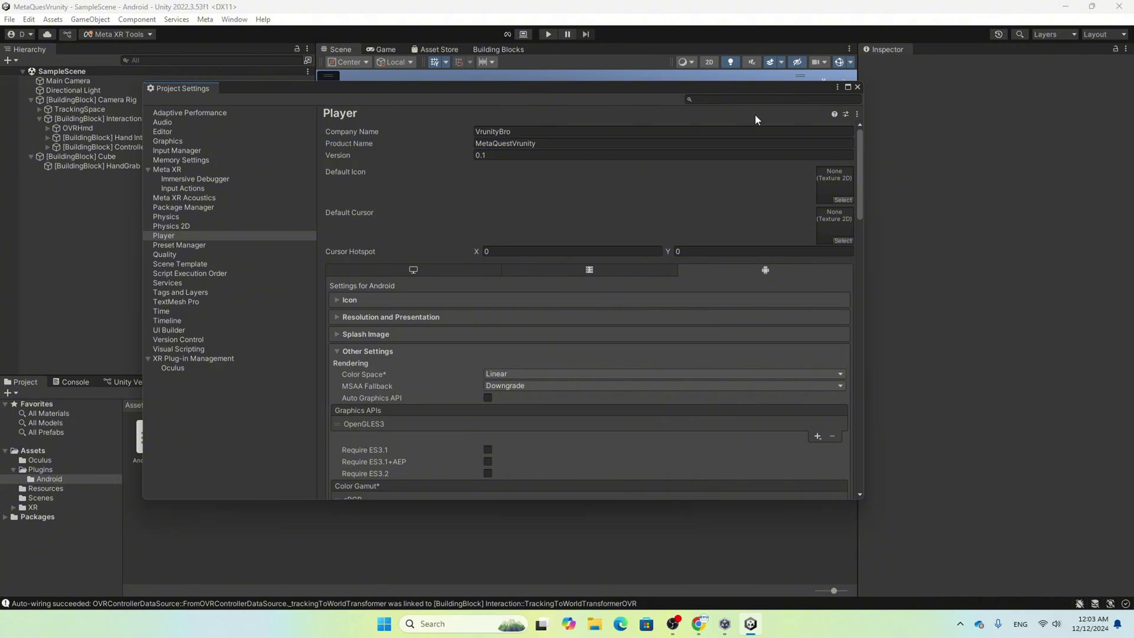
{"action": "left_click", "coordinate": [856, 87]}
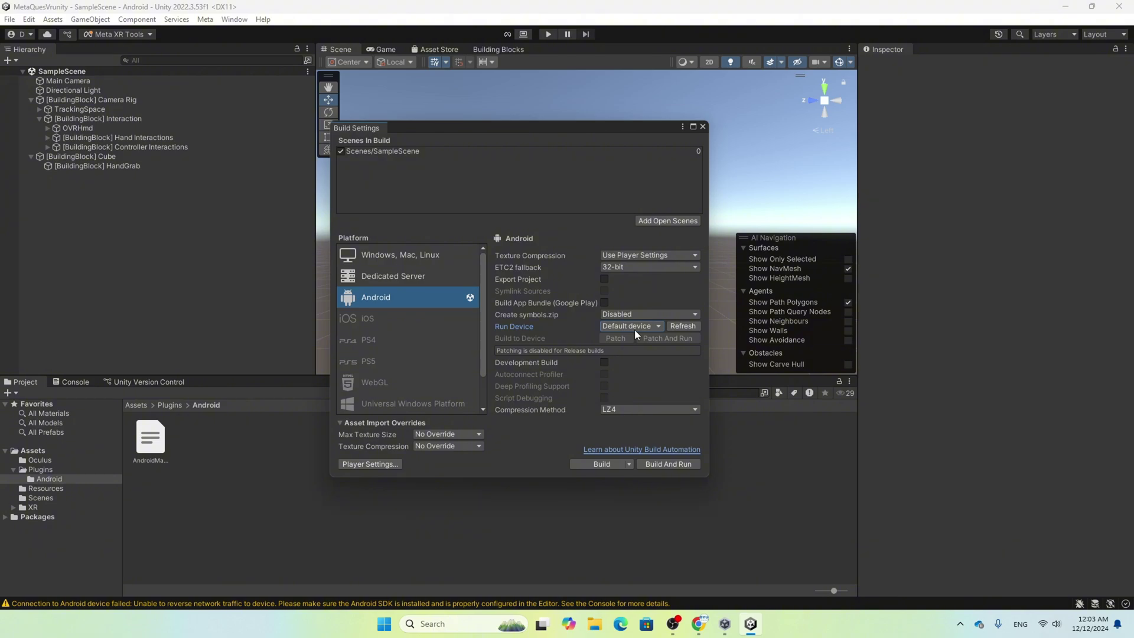
- Refresh the list of Android devices and choose the Oculus Quest 3 as the run device
{"action": "left_click", "coordinate": [634, 329]}
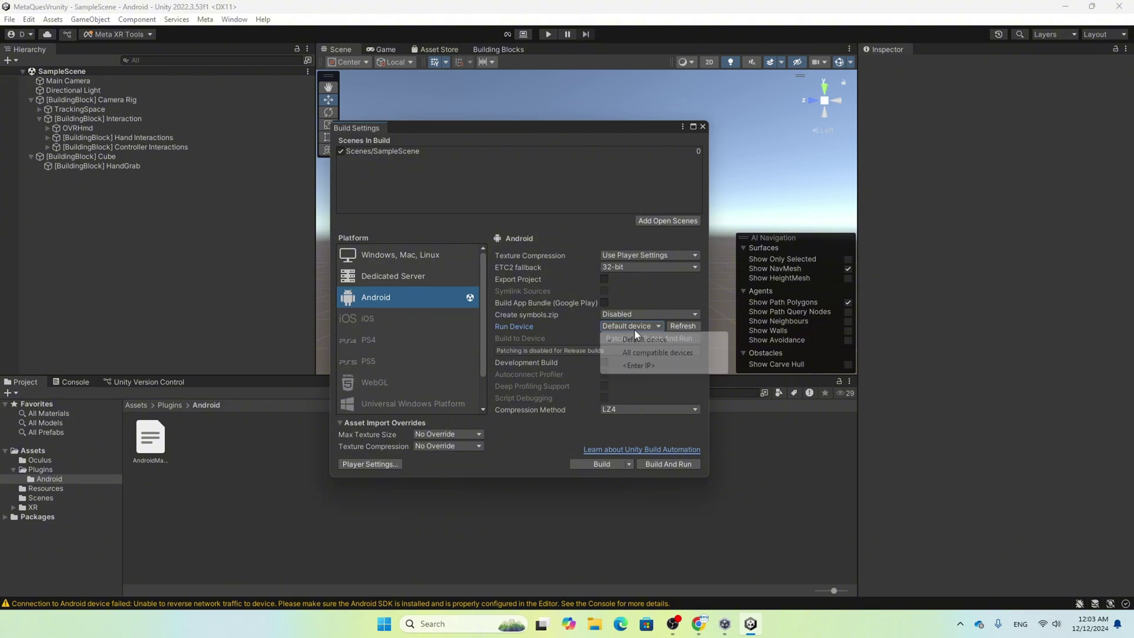
{"action": "left_click", "coordinate": [680, 328]}
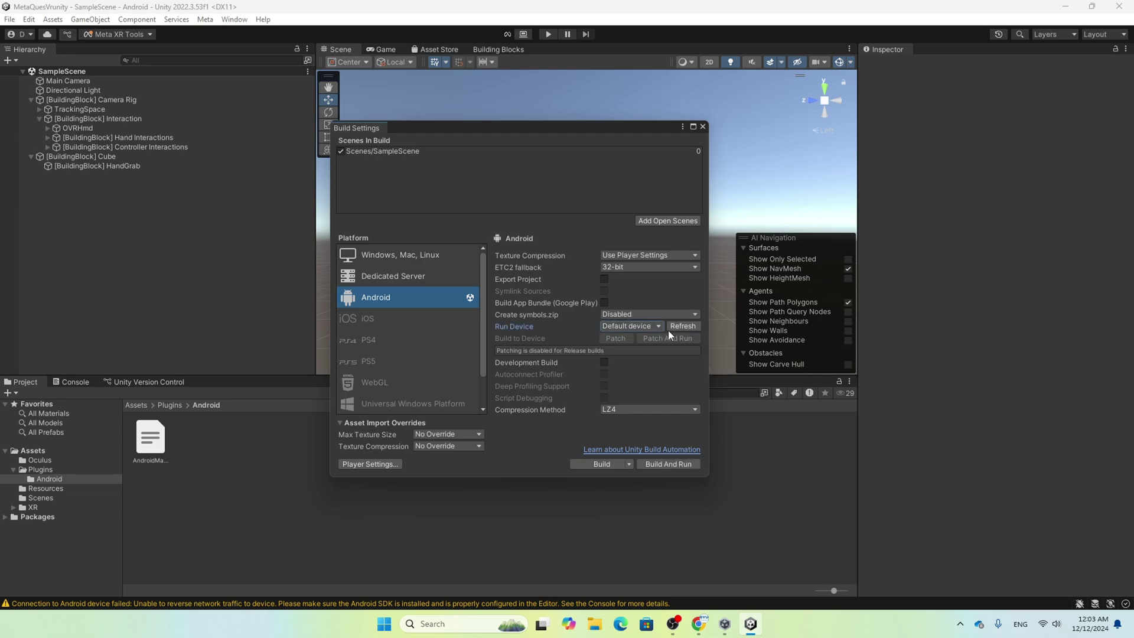
{"action": "left_click", "coordinate": [658, 326]}
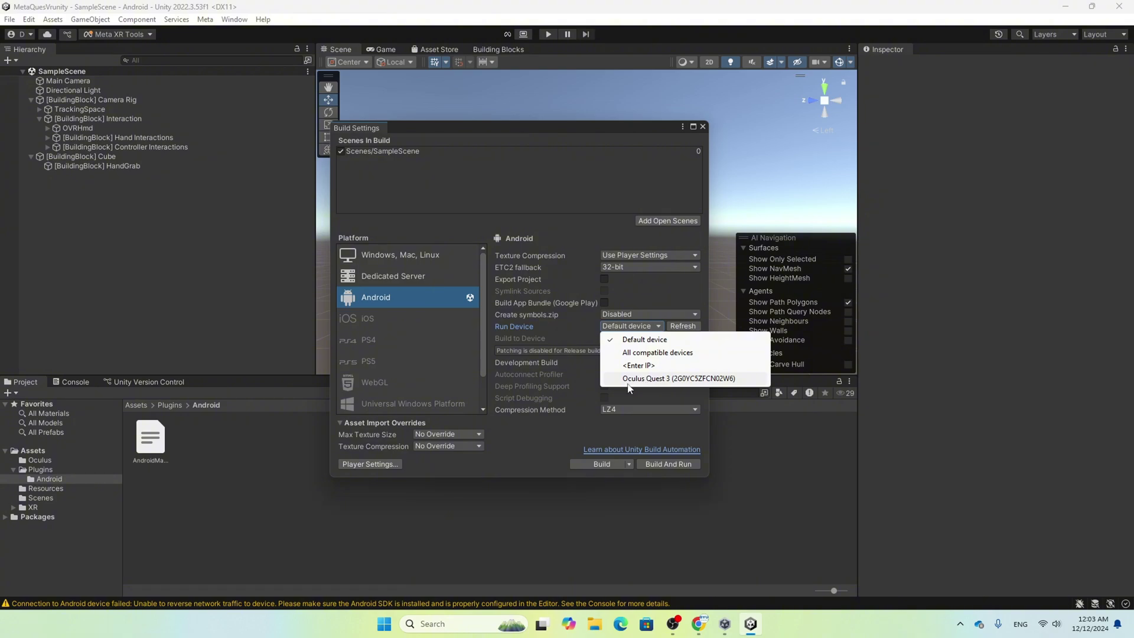
{"action": "left_click", "coordinate": [666, 378]}
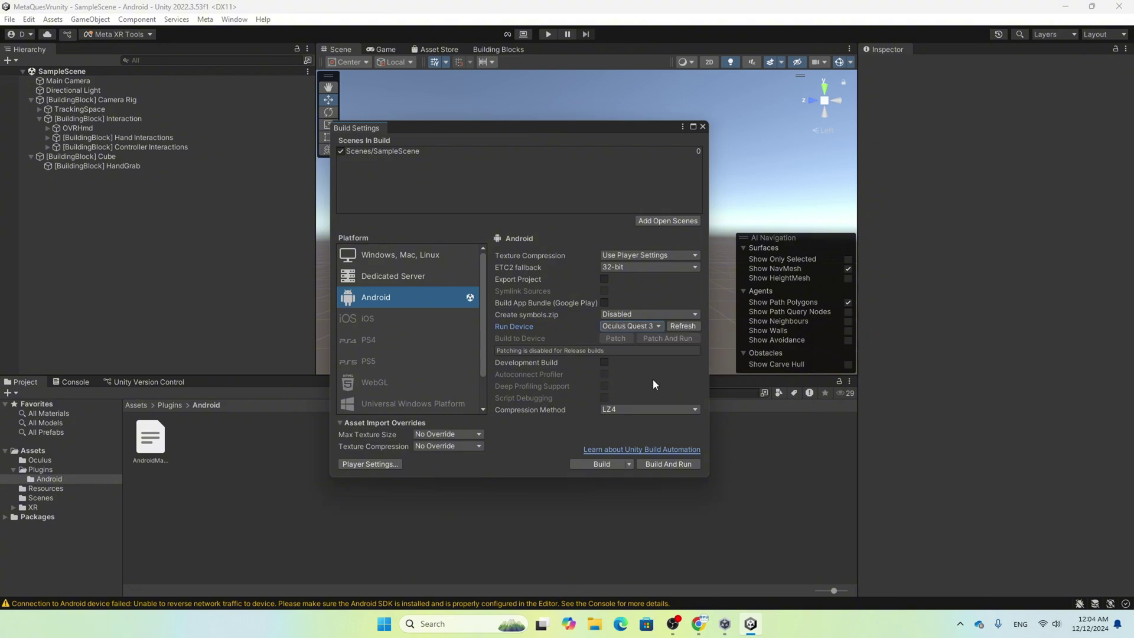
- Start Build And Run and create an Apks folder inside the MetaQuesVrunity project folder
{"action": "left_click", "coordinate": [609, 462]}
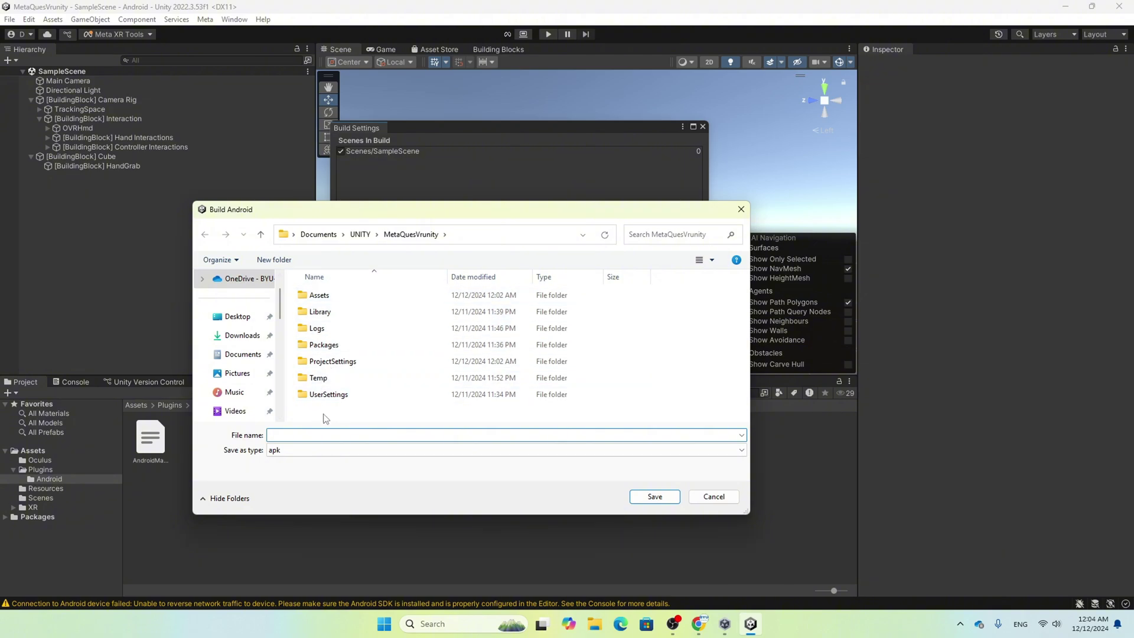
{"action": "left_click", "coordinate": [745, 213]}
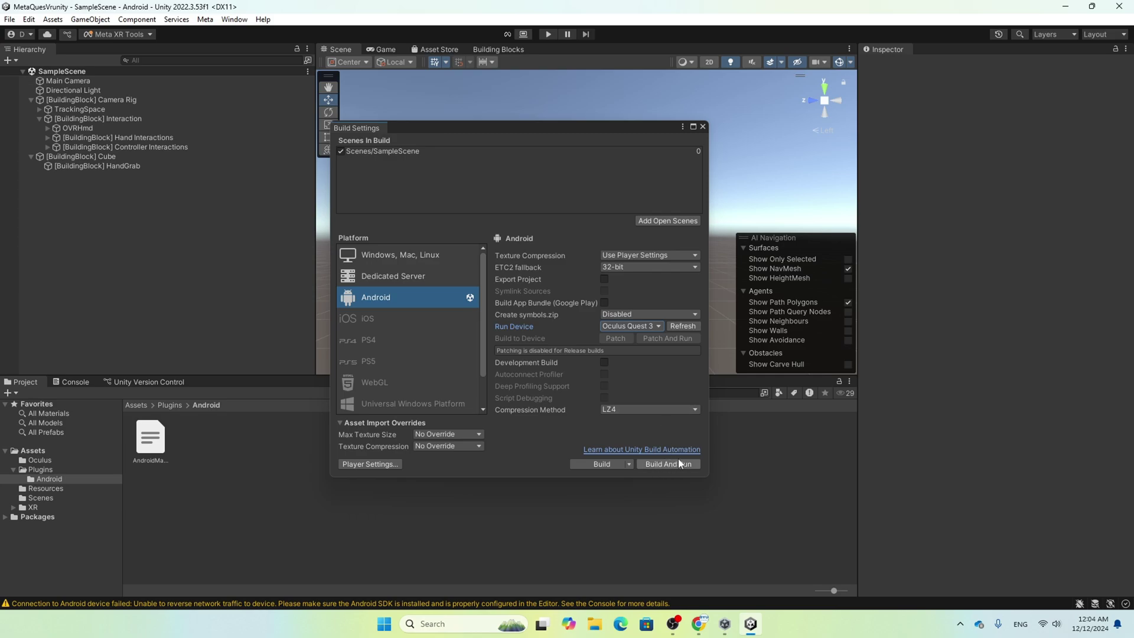
{"action": "left_click", "coordinate": [679, 461]}
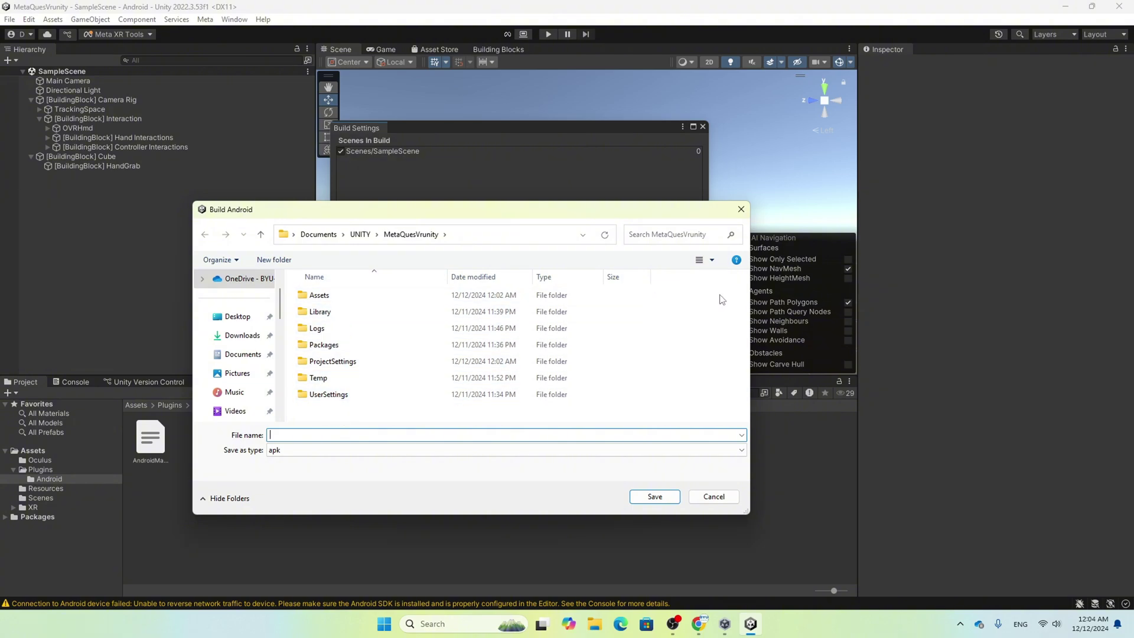
{"action": "right_click", "coordinate": [306, 405]}
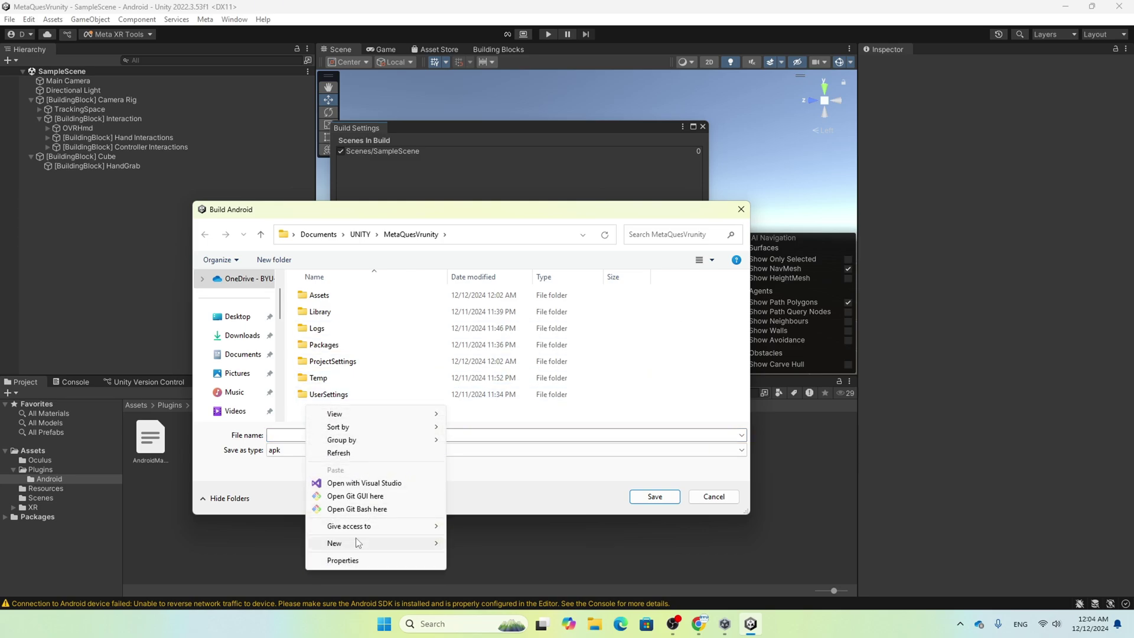
{"action": "mouse_move", "coordinate": [350, 549]}
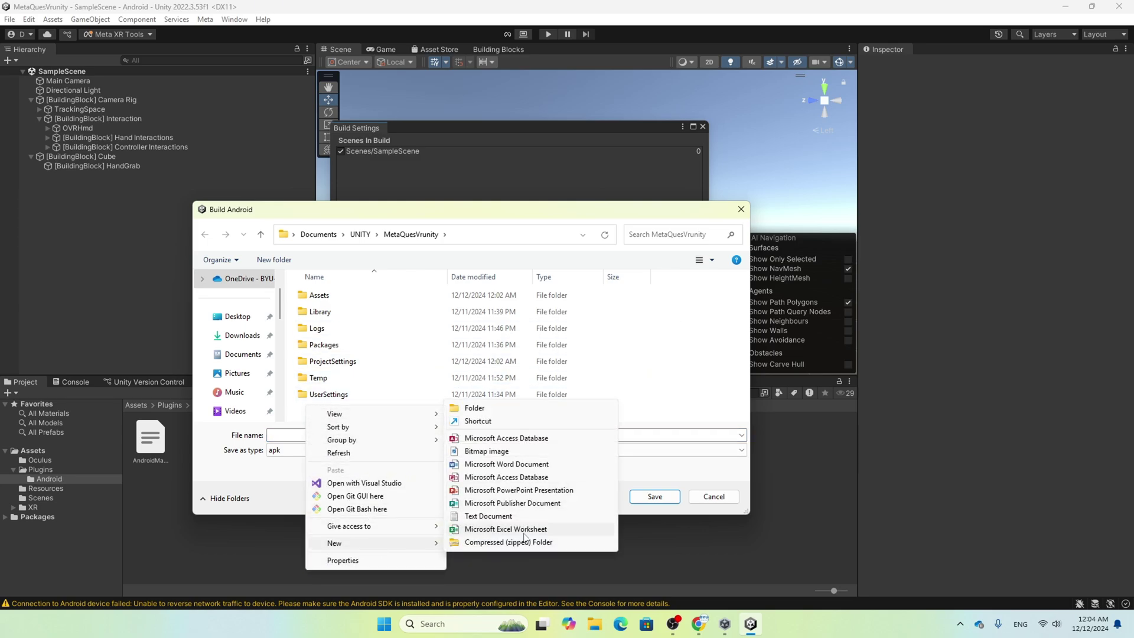
{"action": "left_click", "coordinate": [488, 403]}
{"action": "type", "text": "Apks"}
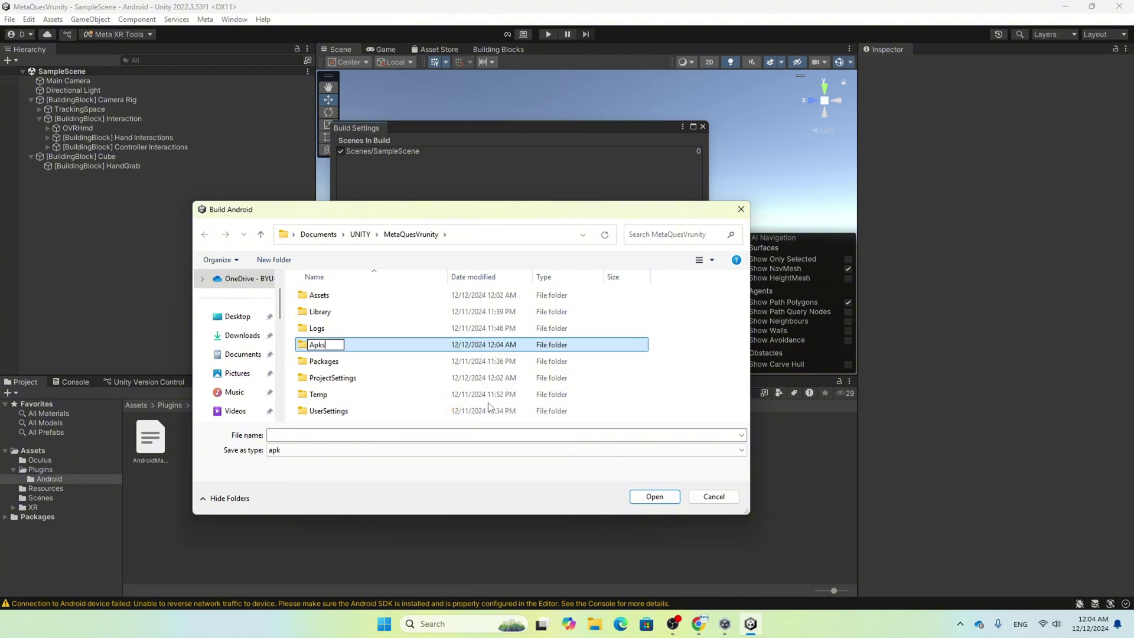
{"action": "left_click", "coordinate": [694, 349]}
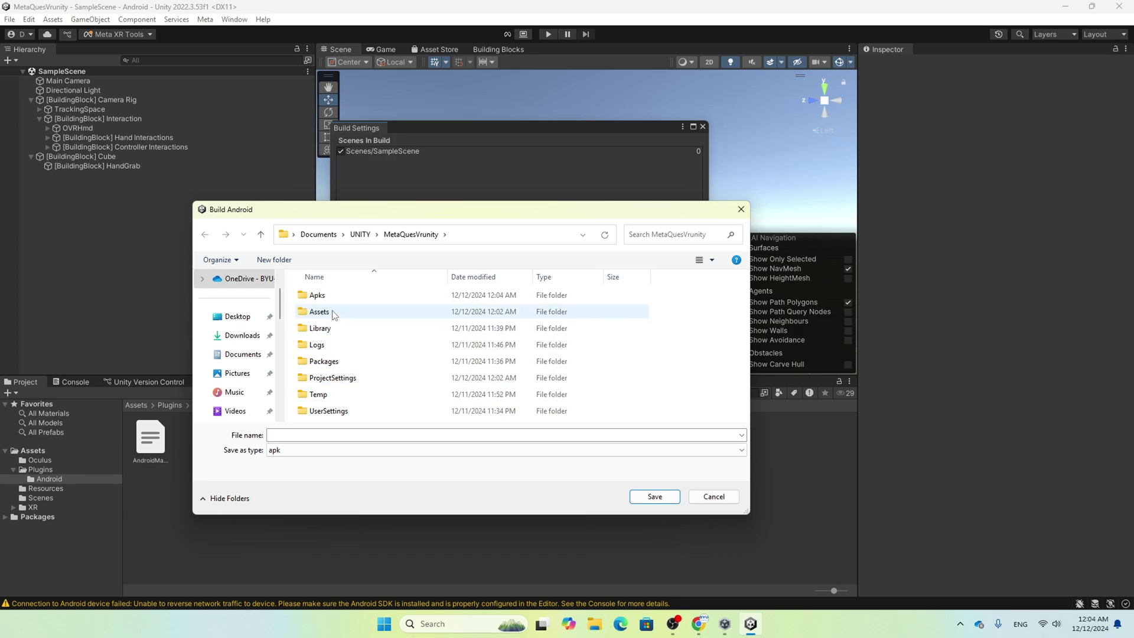
- Build and run the APK as VrunityBro1.1 in the Apks folder, and check the build messages in the Console
{"action": "double_click", "coordinate": [324, 299]}
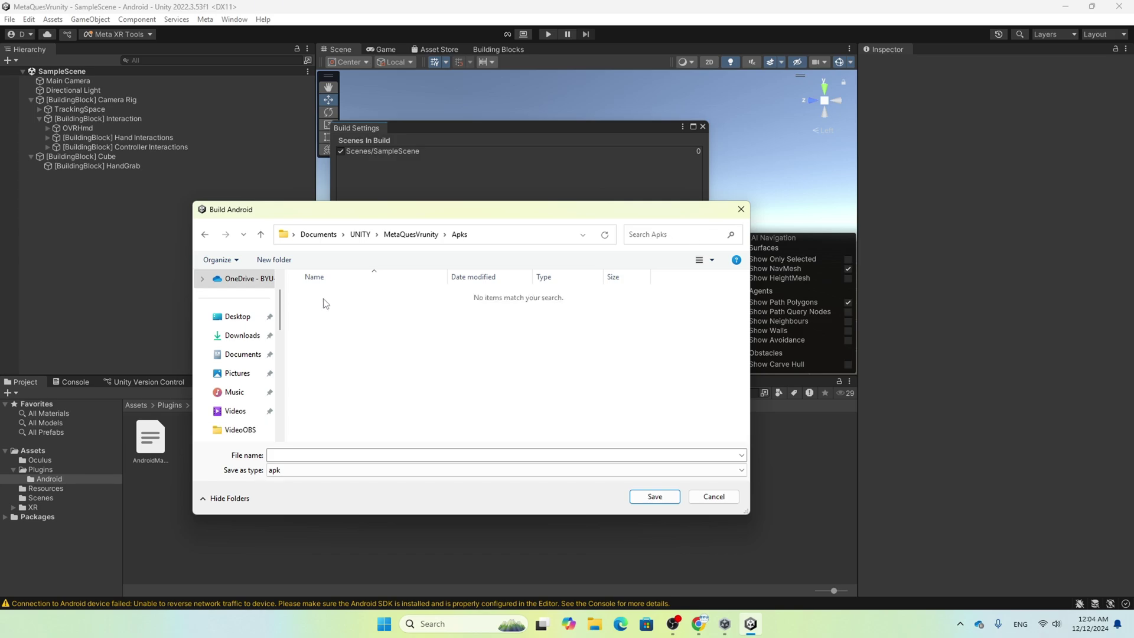
{"action": "left_click", "coordinate": [313, 455]}
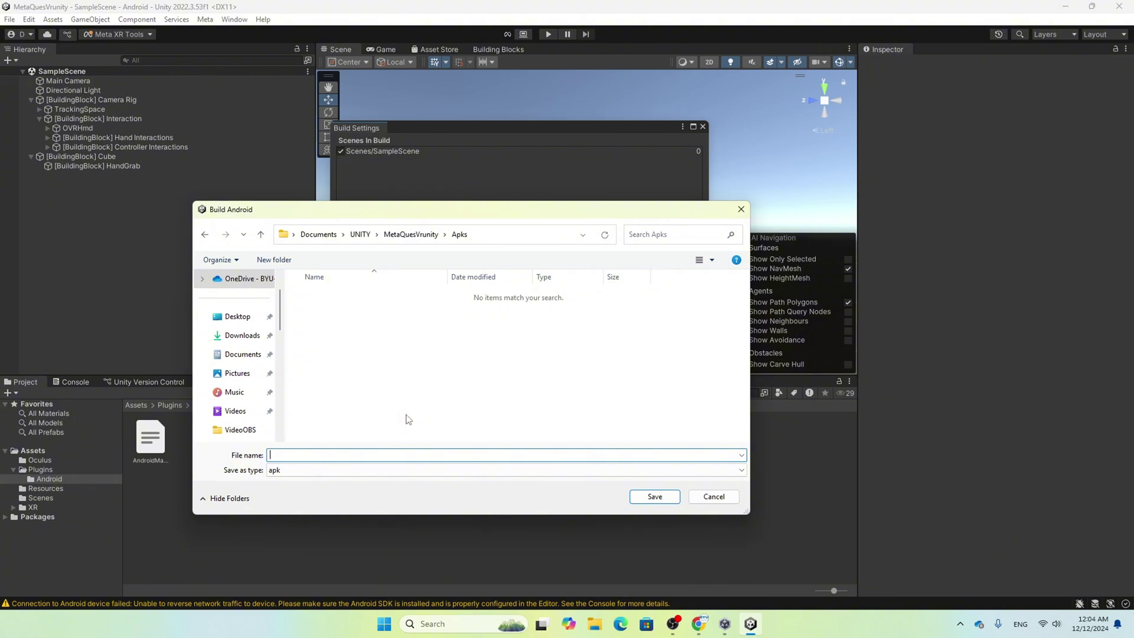
{"action": "type", "text": "VrunityBro1.1"}
{"action": "left_click", "coordinate": [652, 496]}
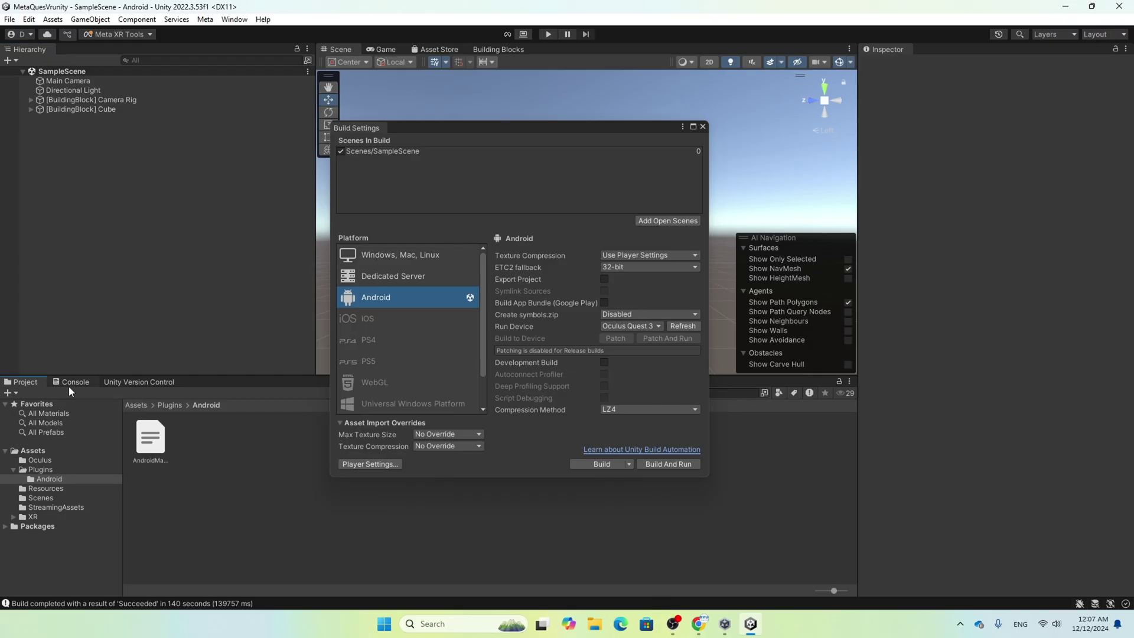
{"action": "left_click", "coordinate": [71, 384]}
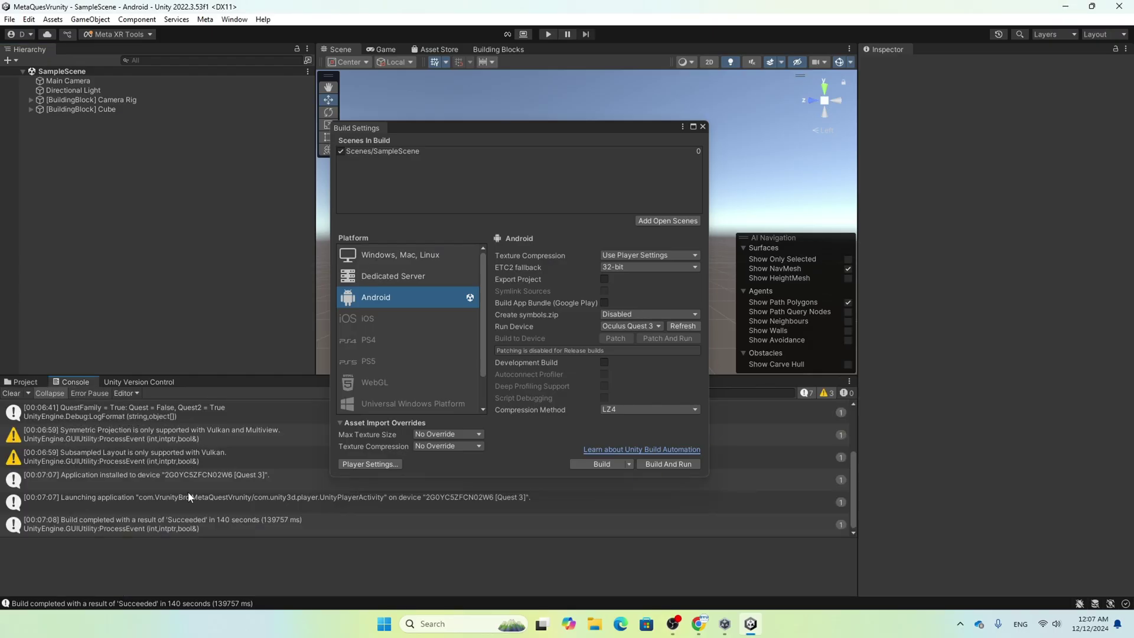